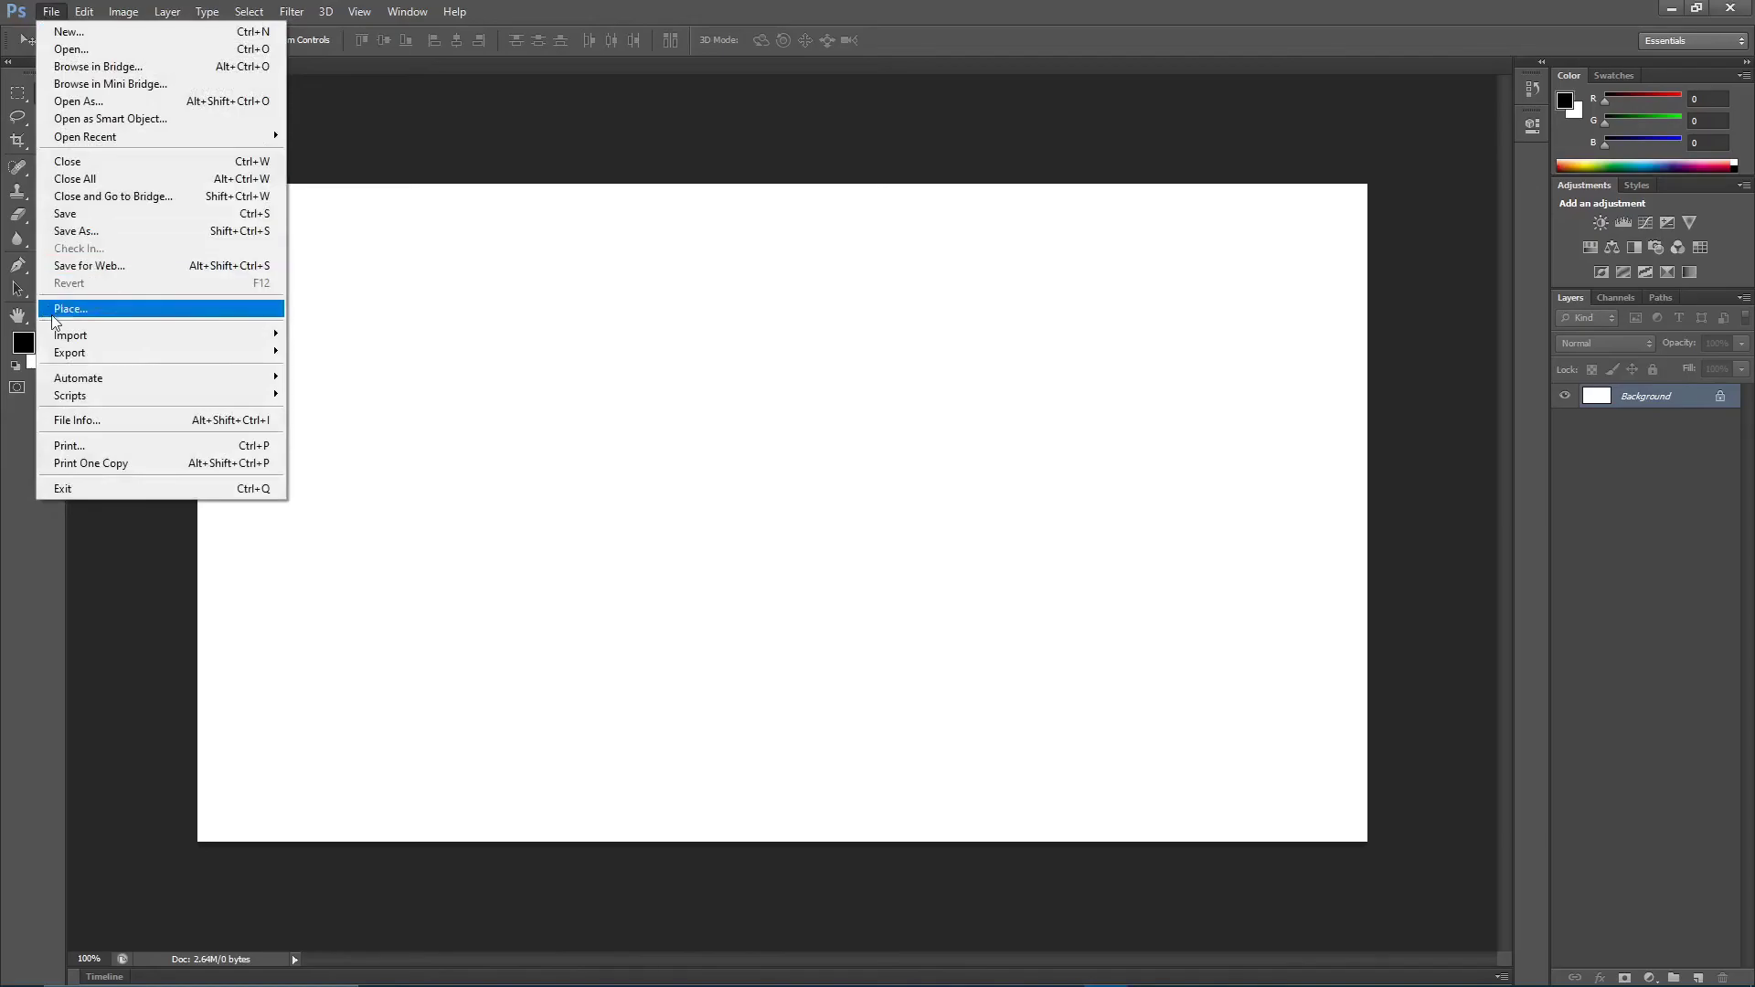
Place 34778.jpg from the Misc folder as a new layer filling the canvas
click(57, 309)
click(1049, 306)
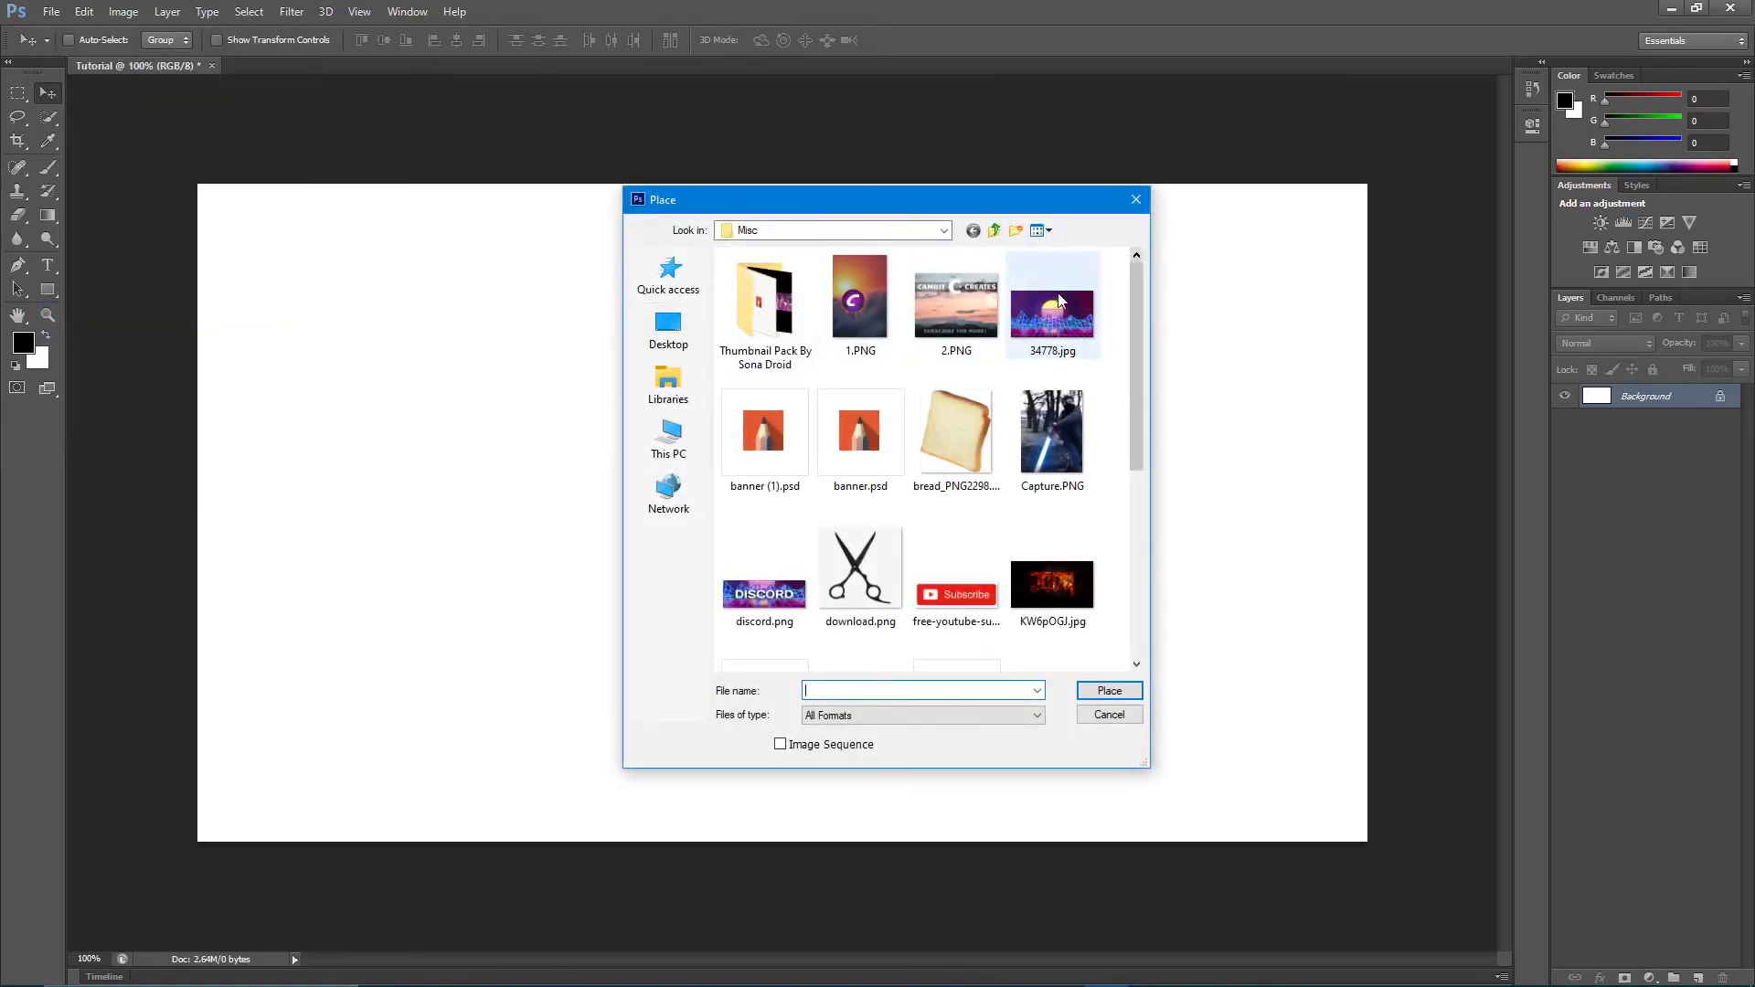
double_click(1056, 305)
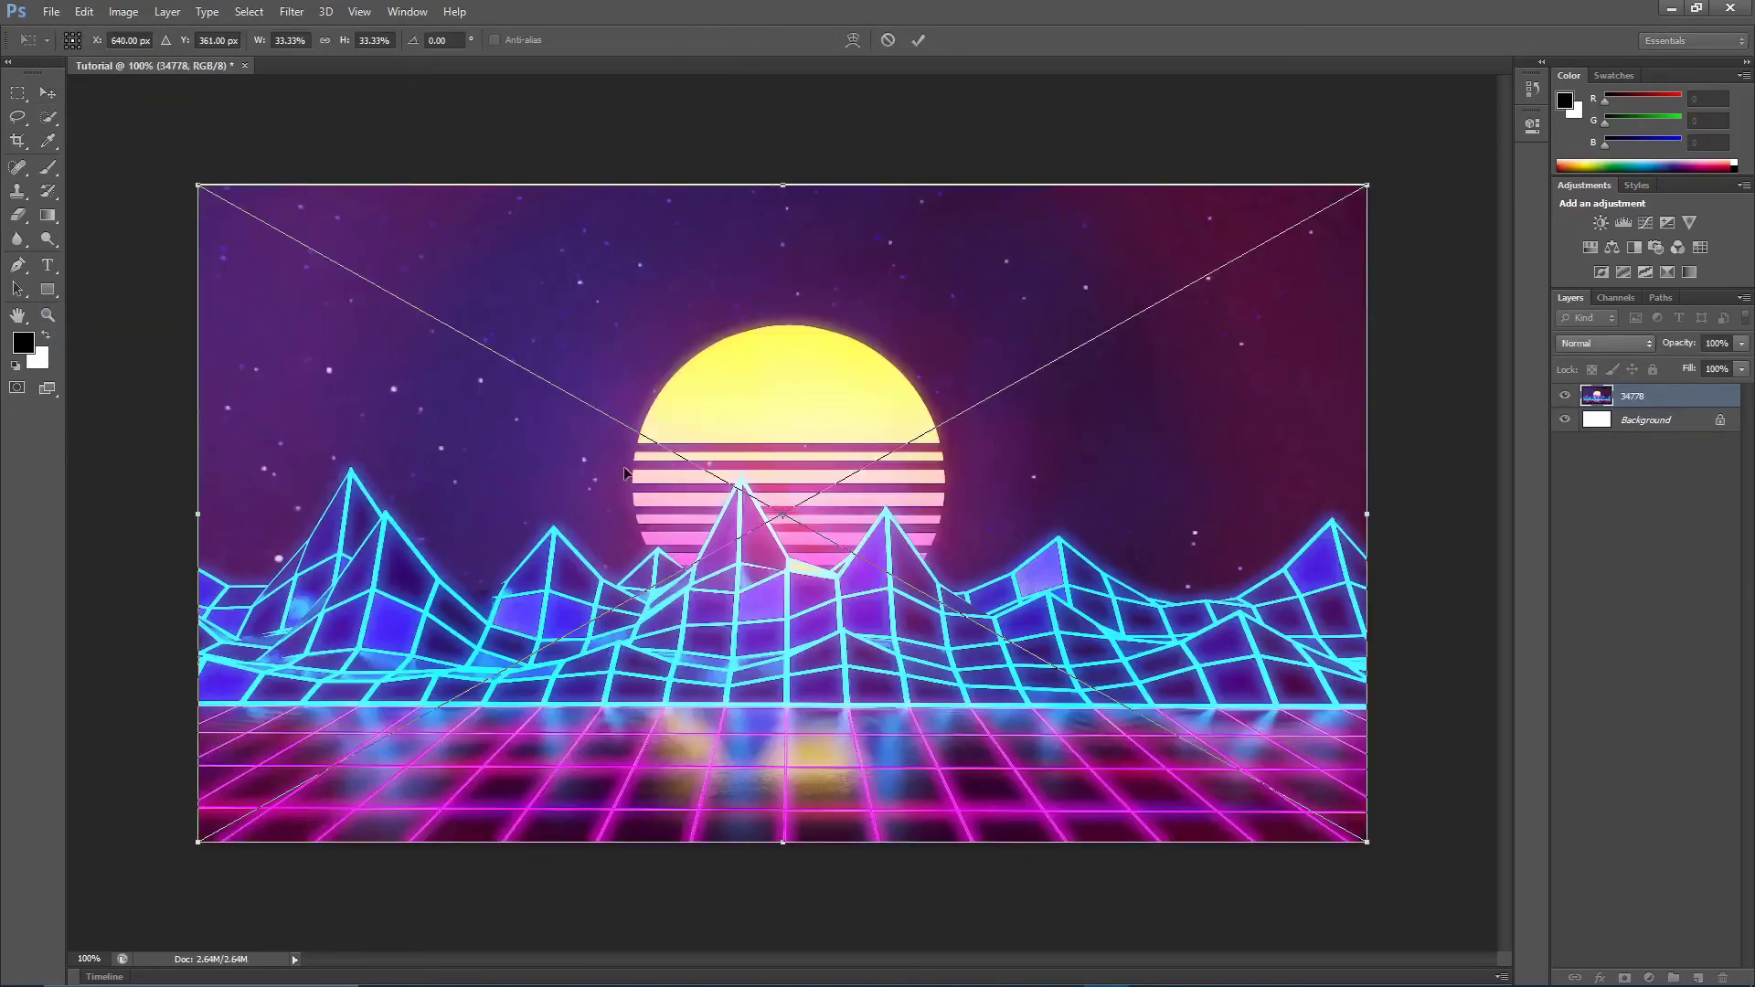
click(918, 40)
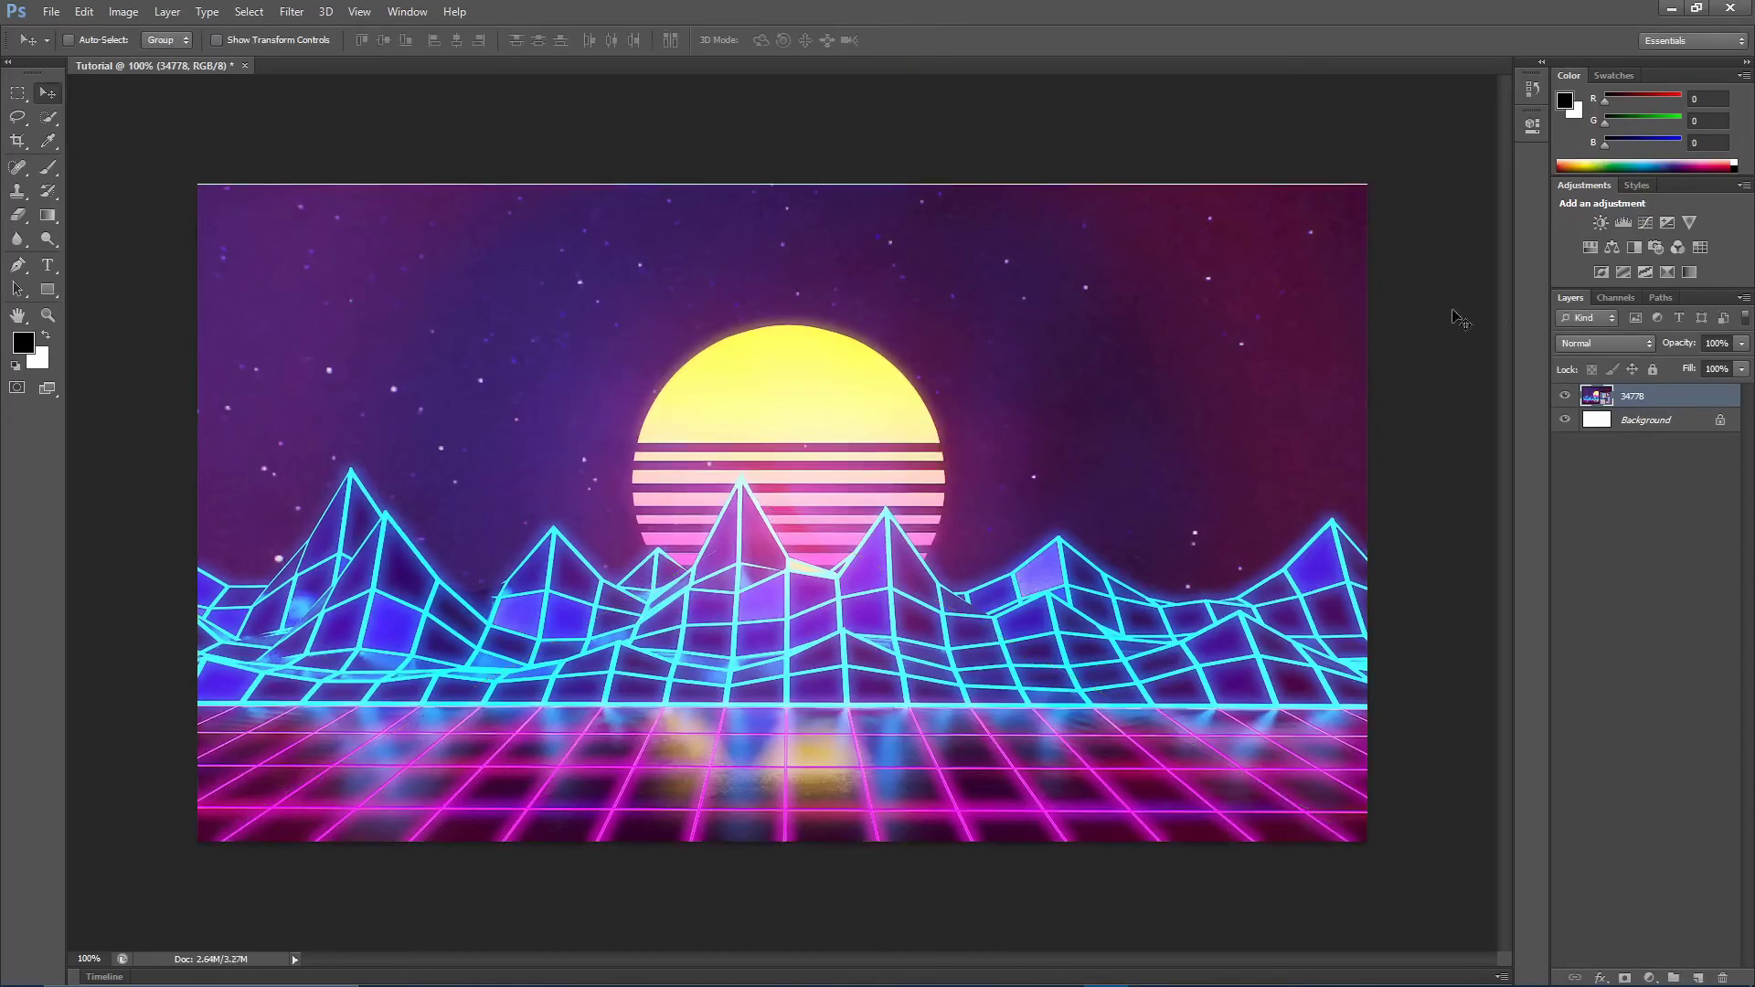
Copy the YouTube Widescreen image from the Chrome search results and try it as a pasted layer in the Photoshop document before deleting it
key(alt+Tab)
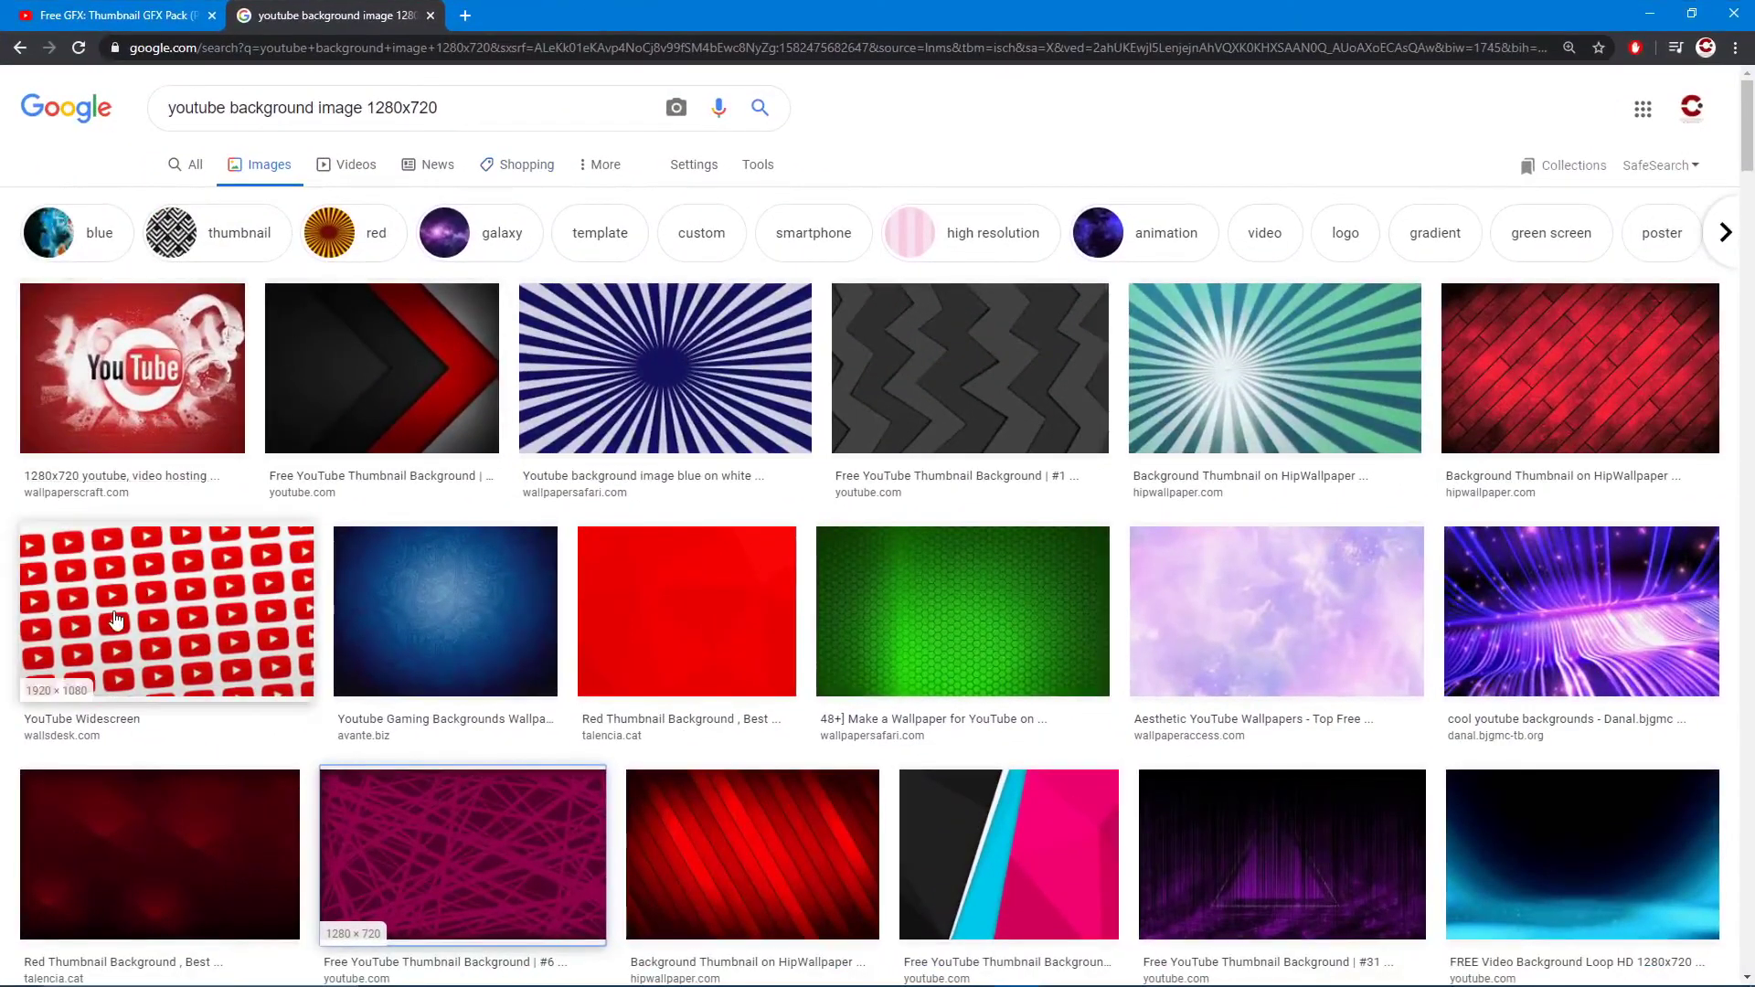
click(115, 621)
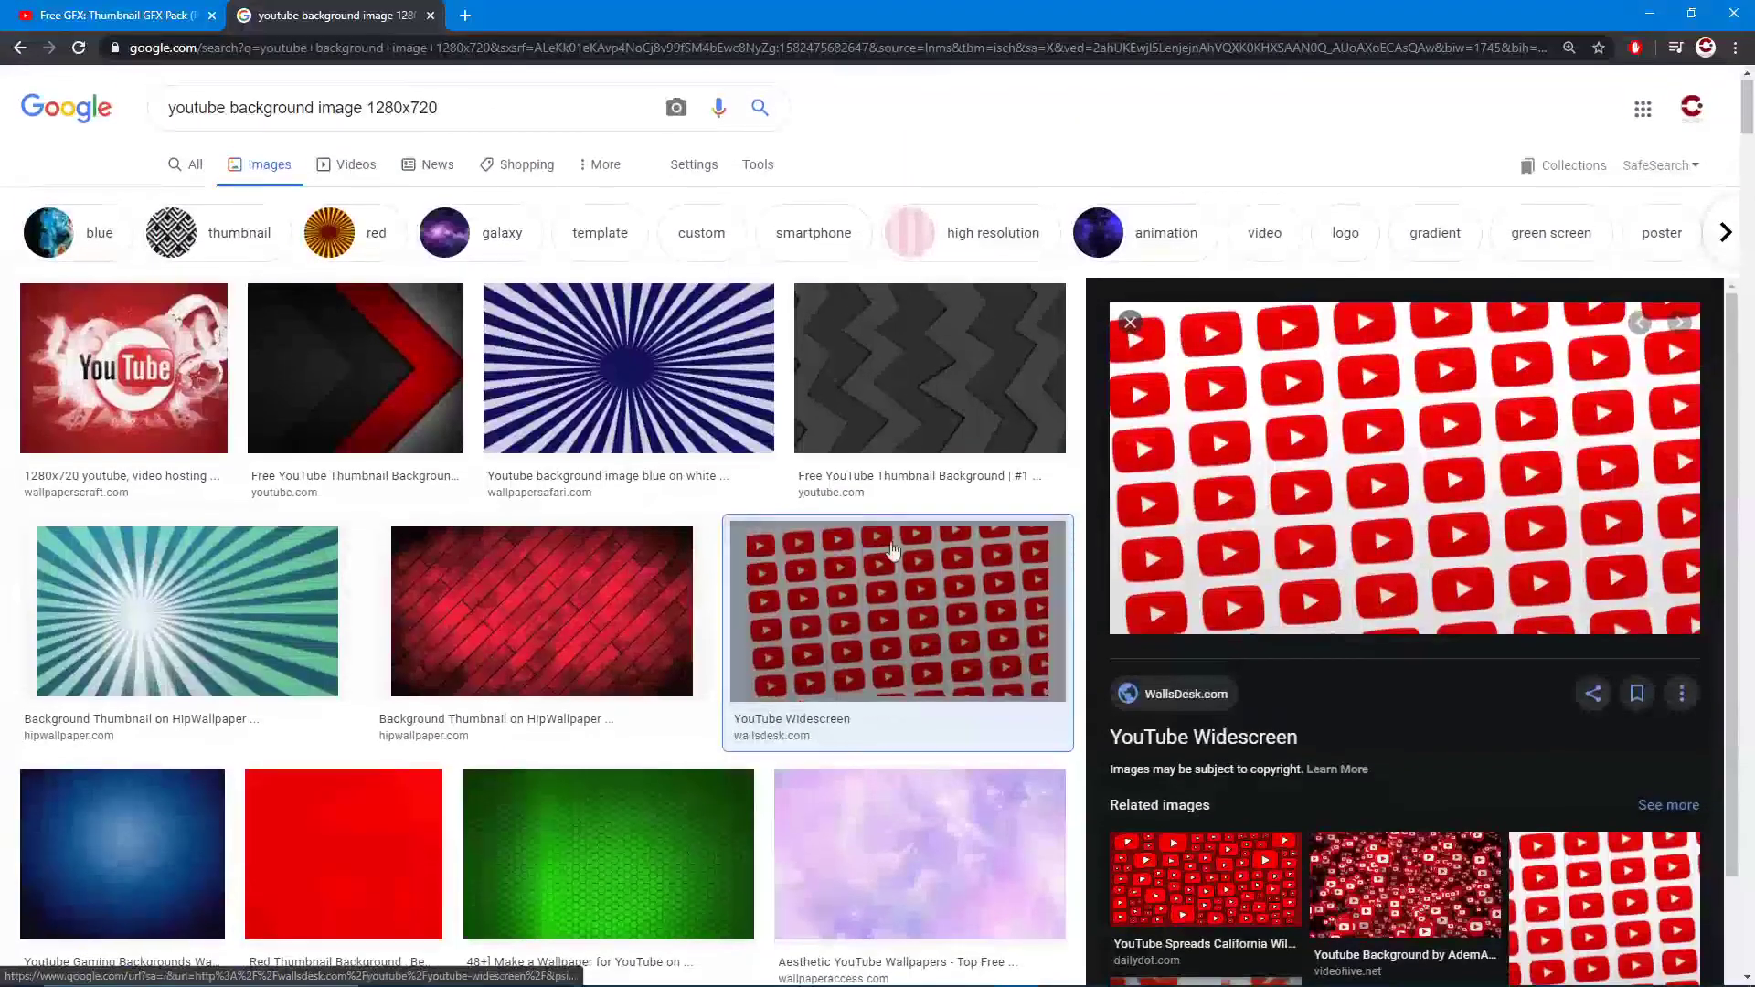
right_click(1322, 435)
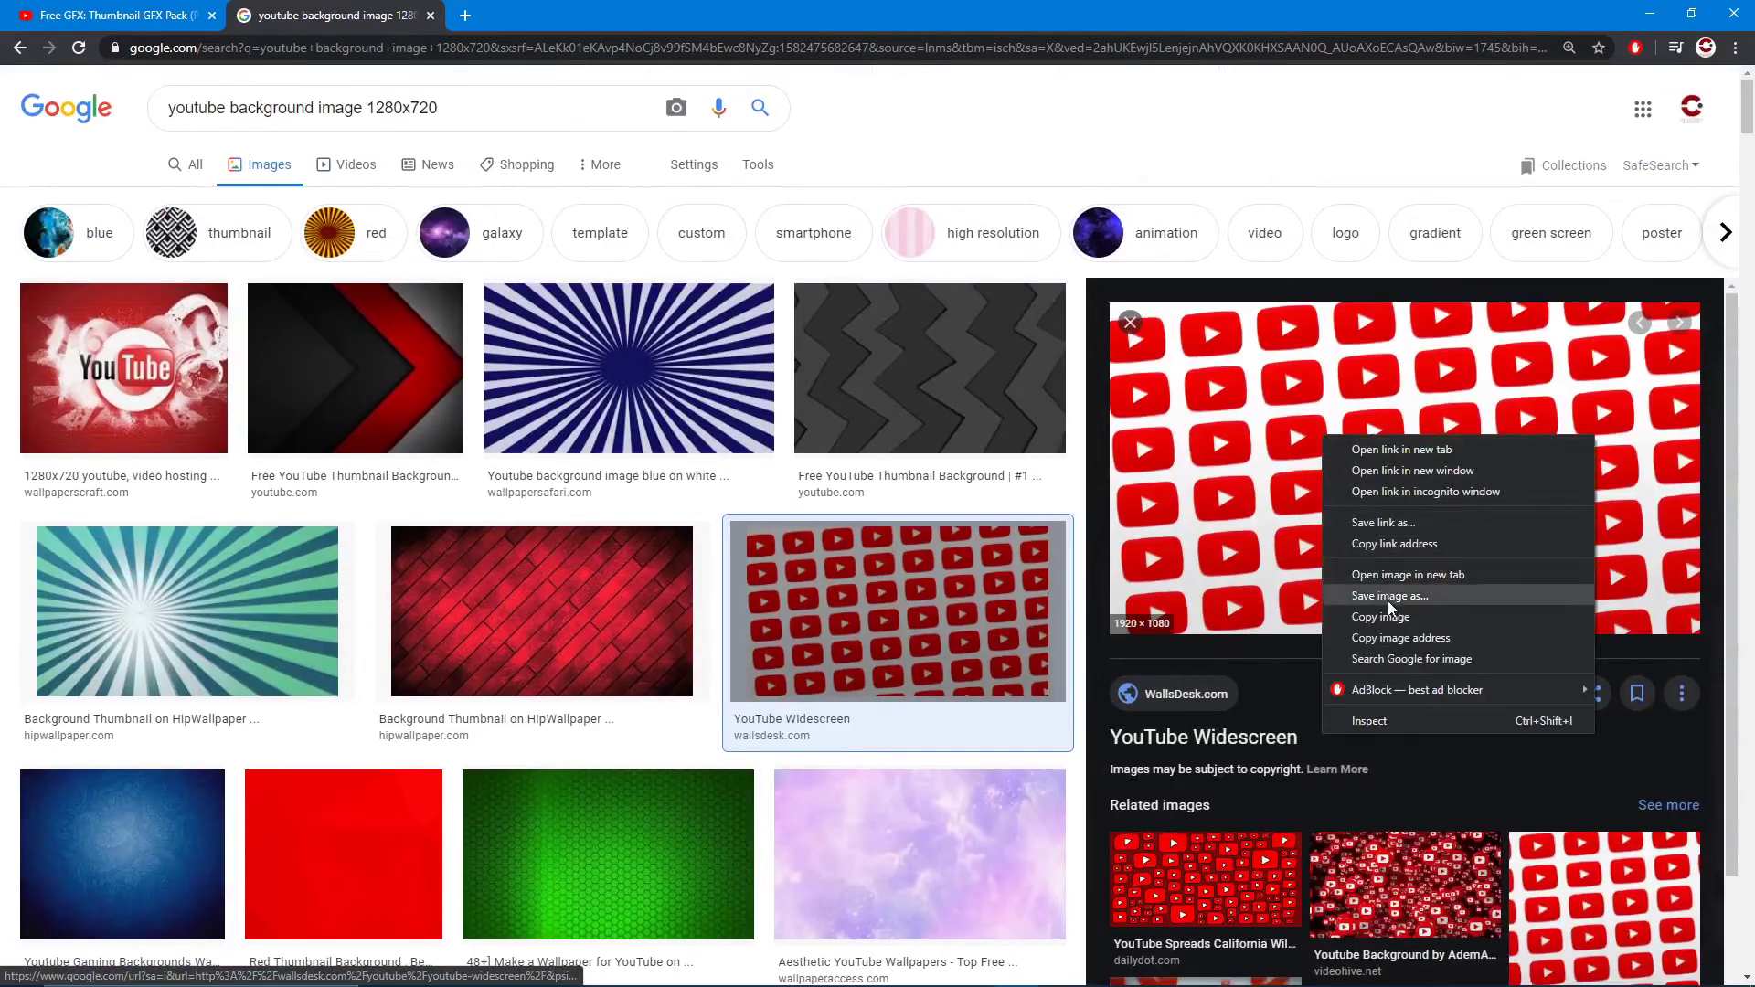
click(1409, 619)
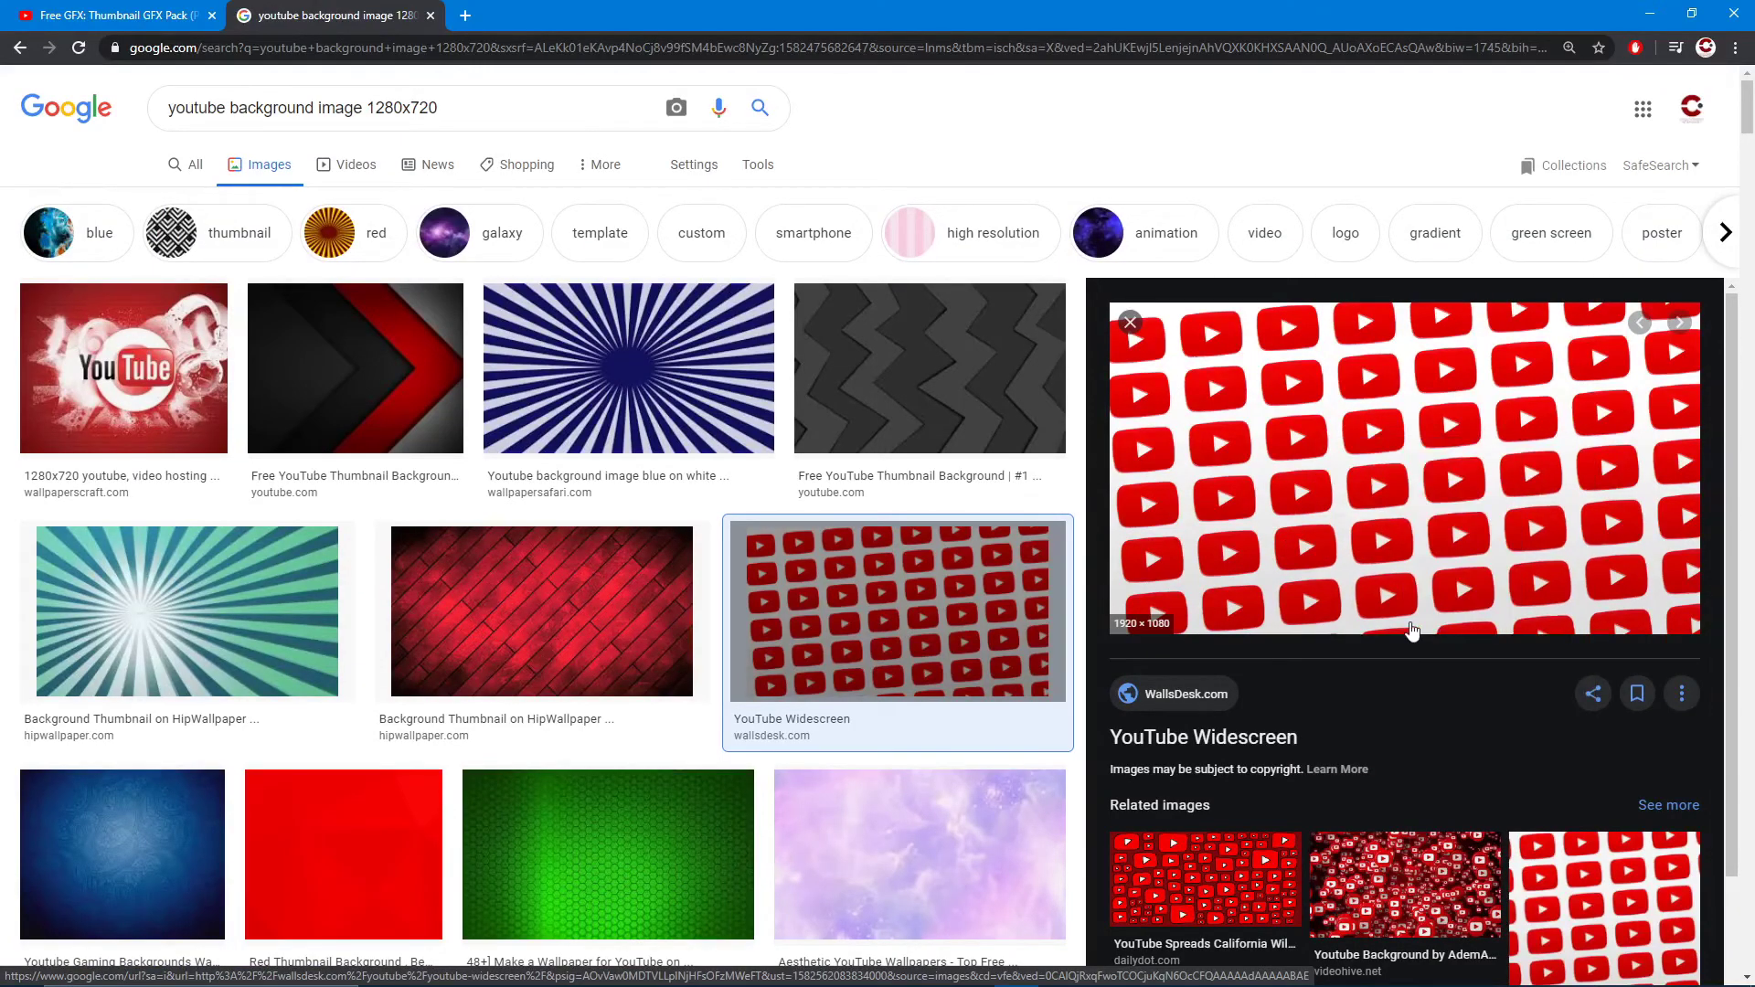
key(alt+Tab)
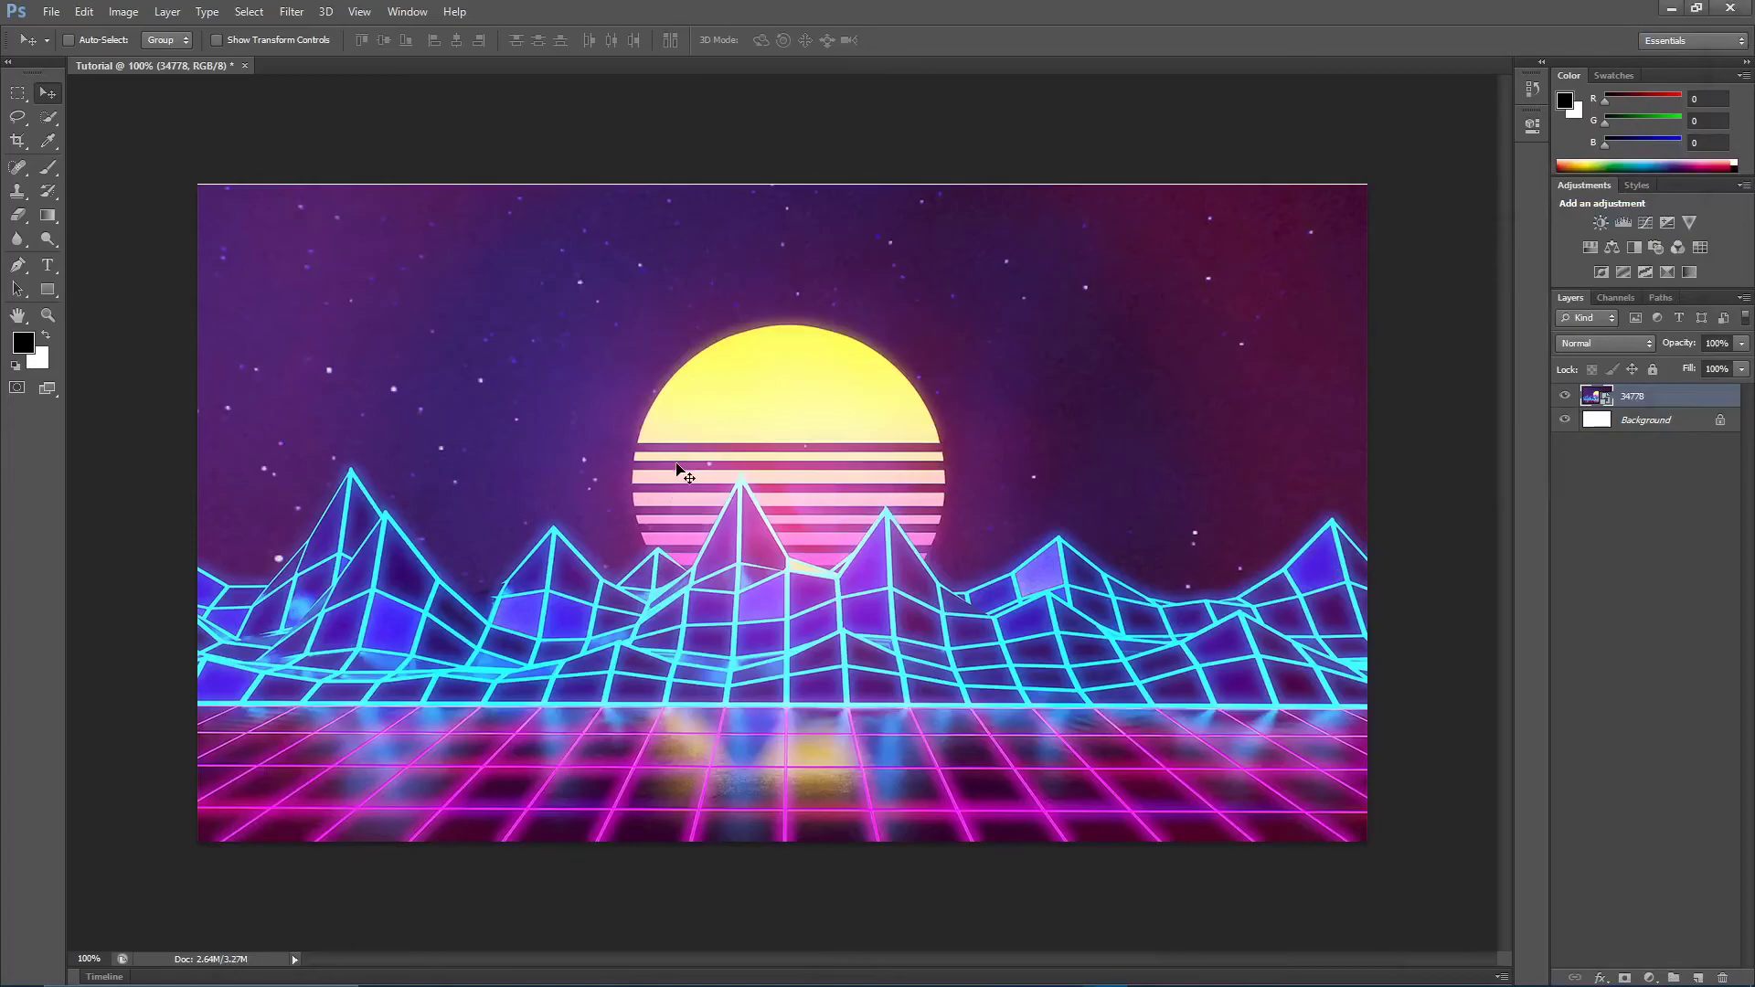
key(ctrl+v)
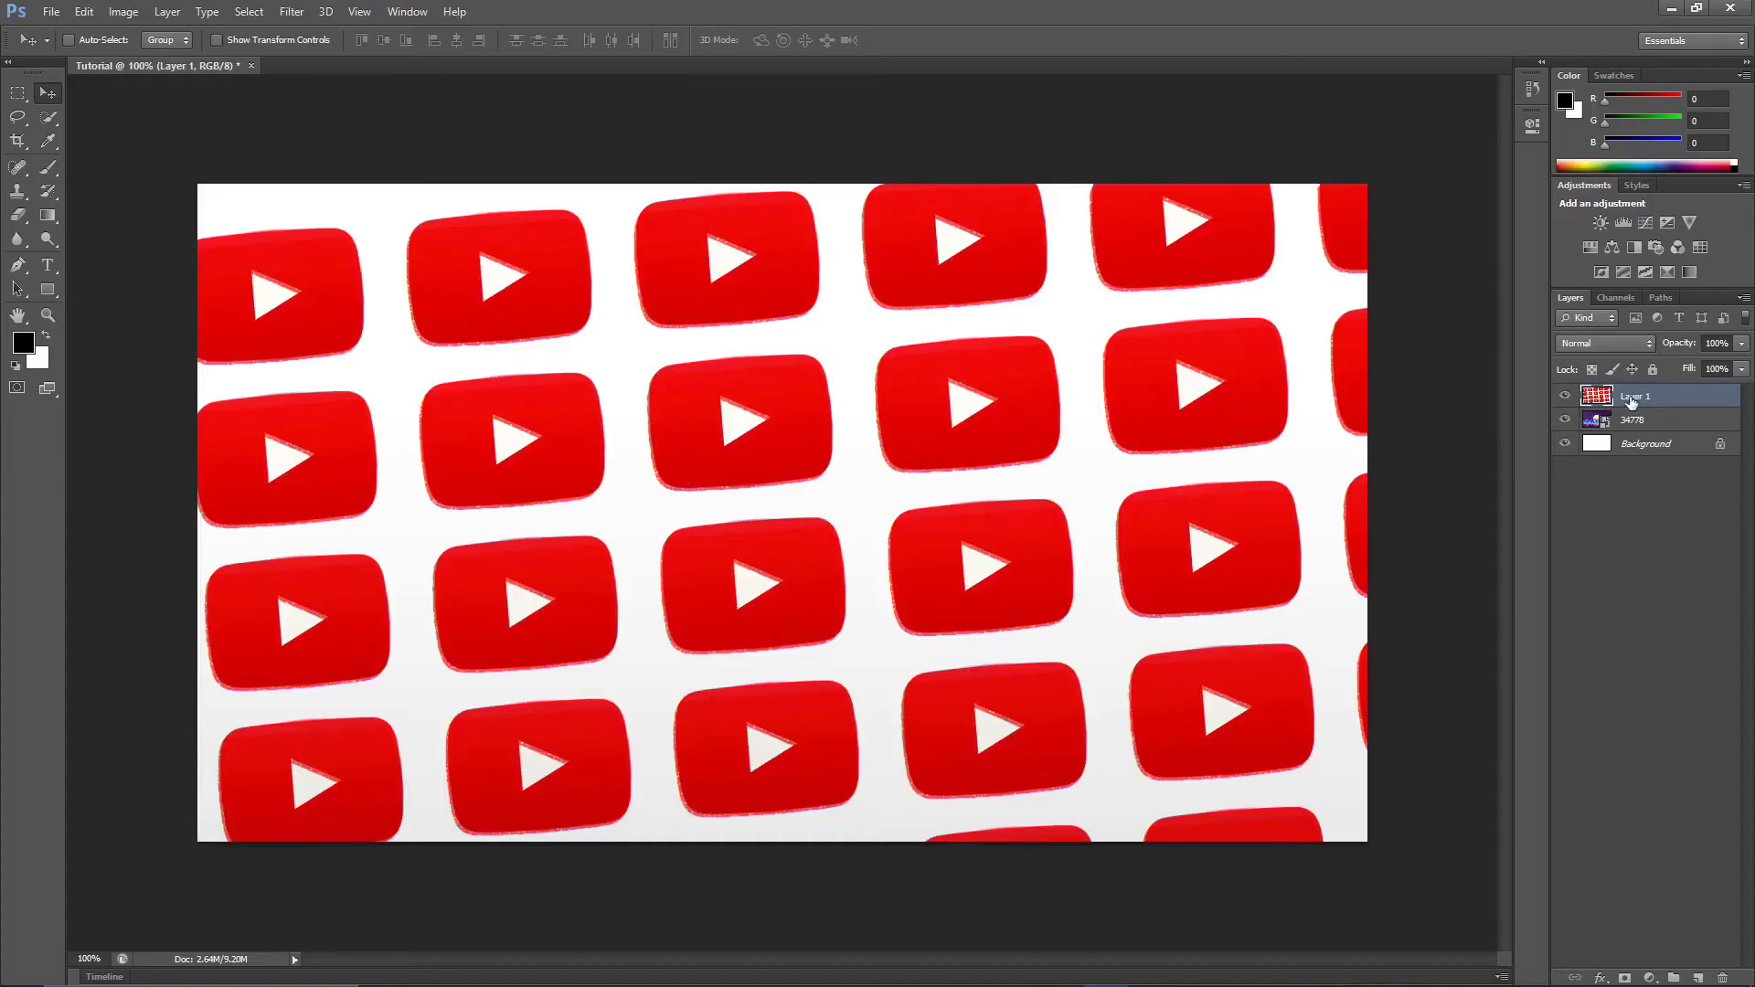
key(Delete)
Try saving the previewed YouTube Widescreen image from Chrome and return to the Photoshop document
key(alt+Tab)
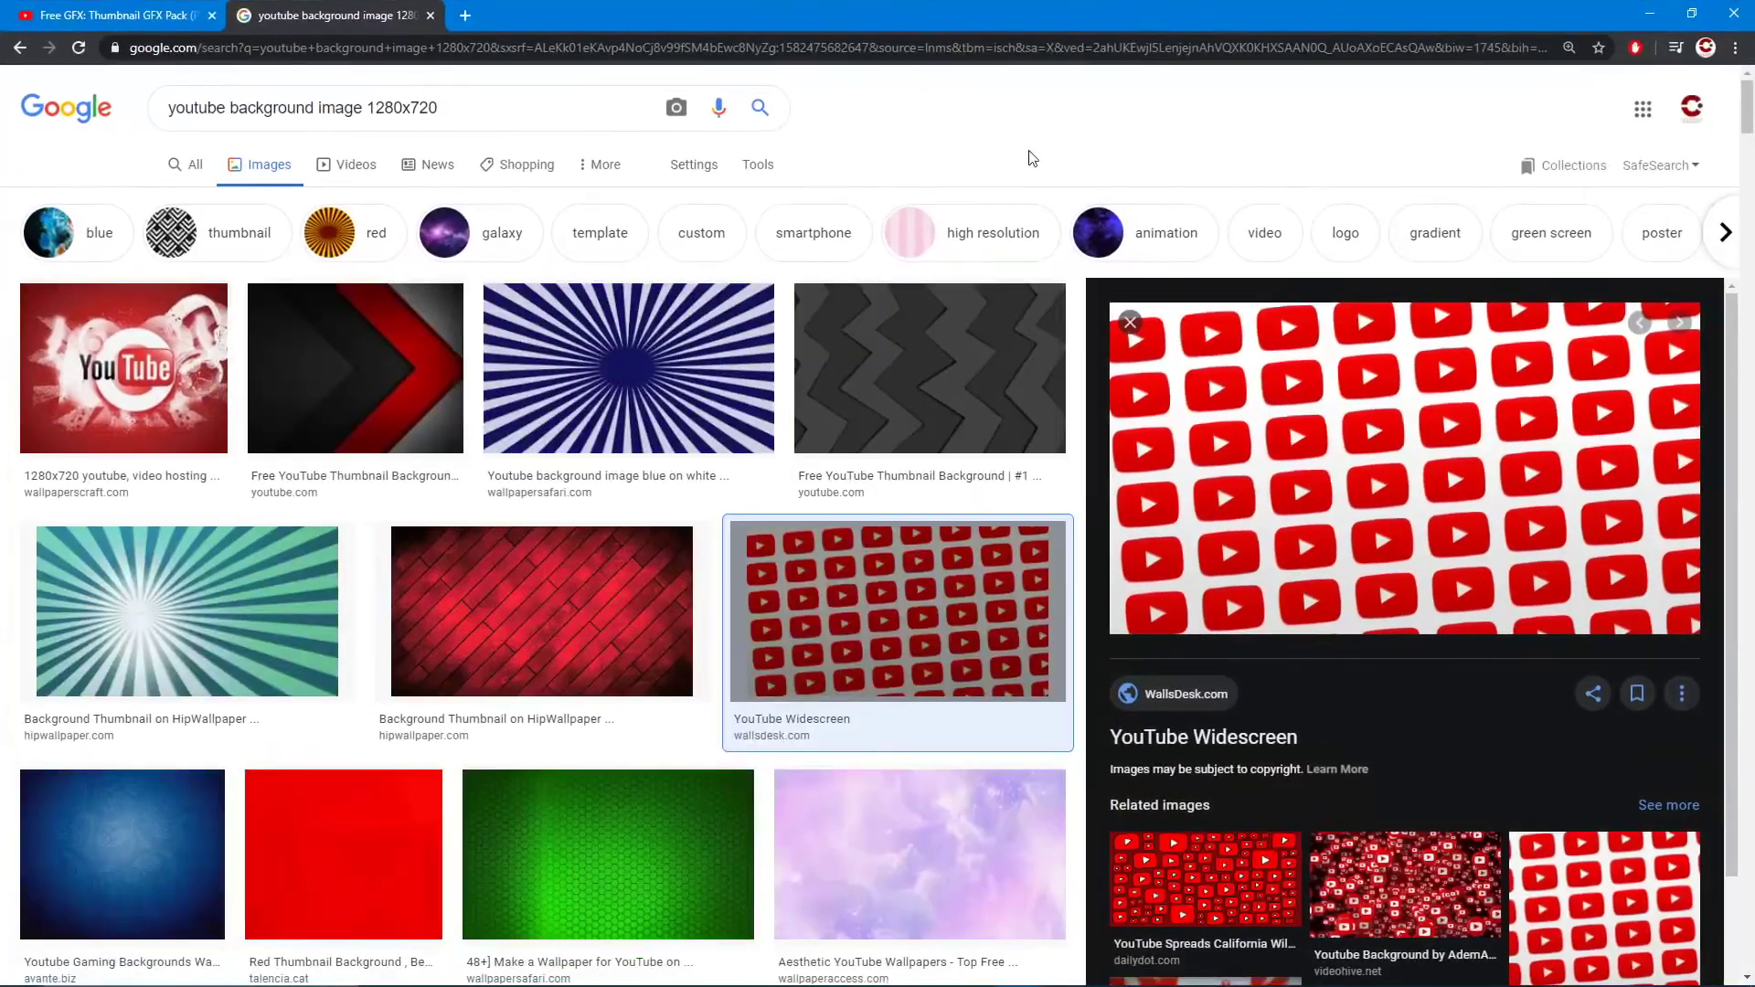
right_click(1257, 444)
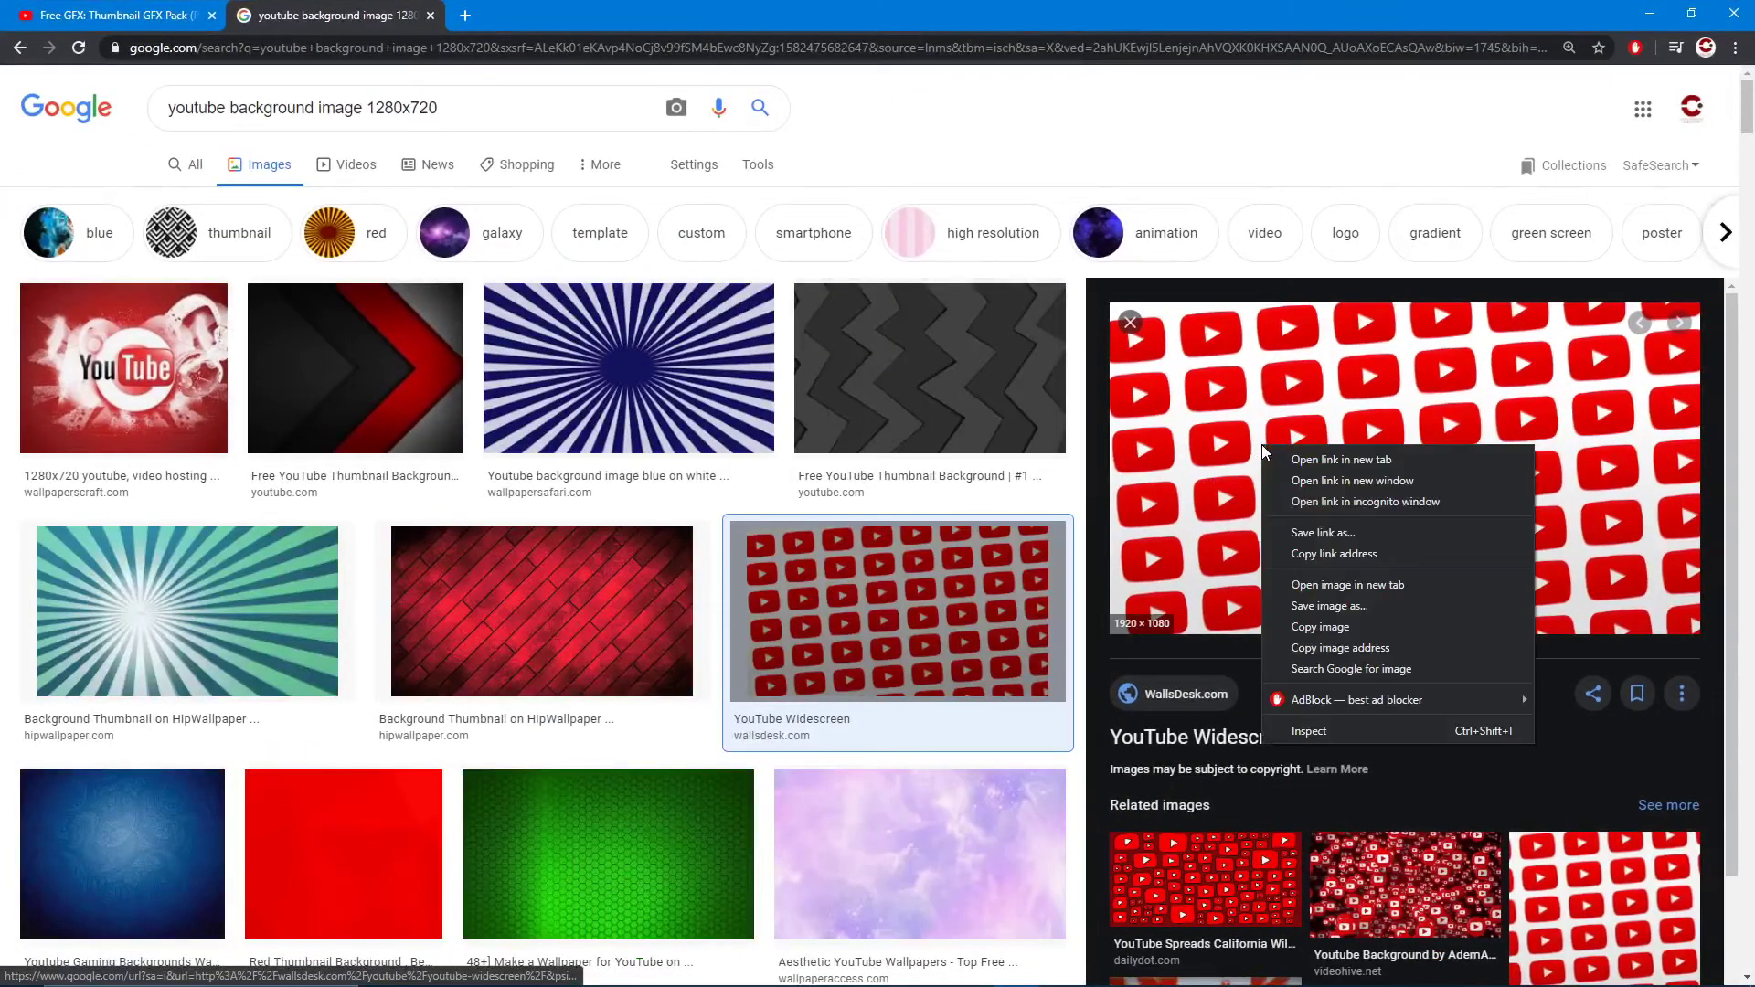
click(1362, 614)
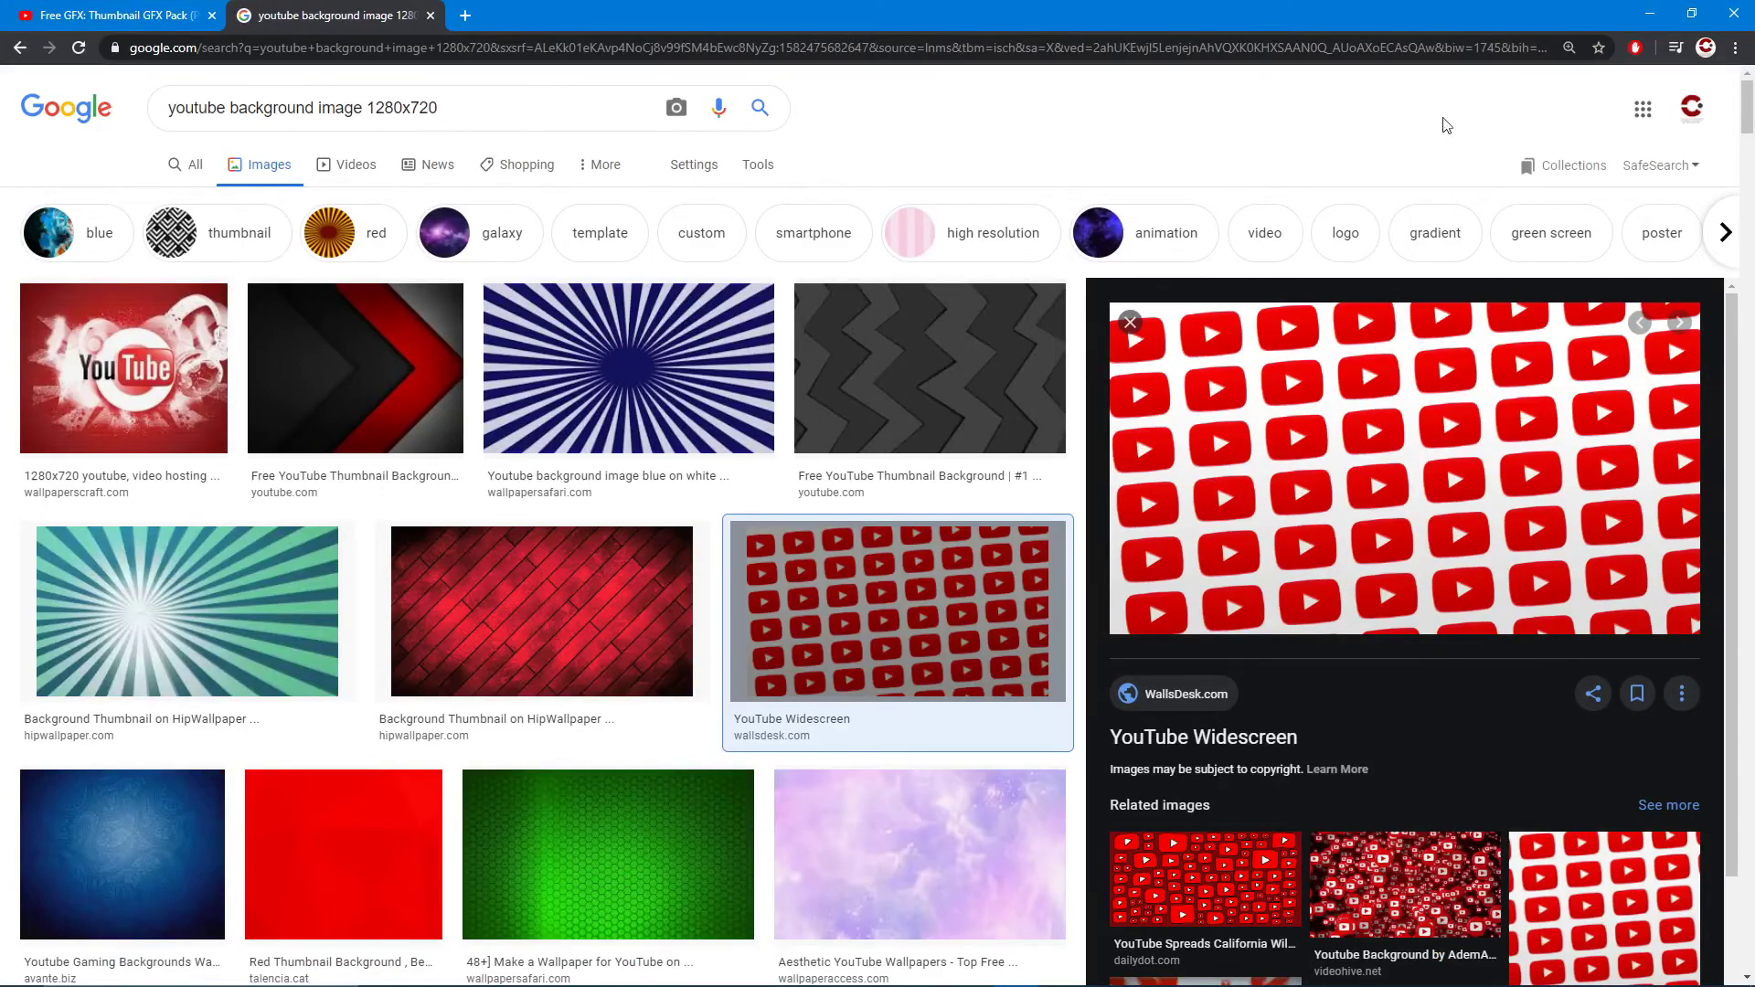
drag(532, 8, 537, 80)
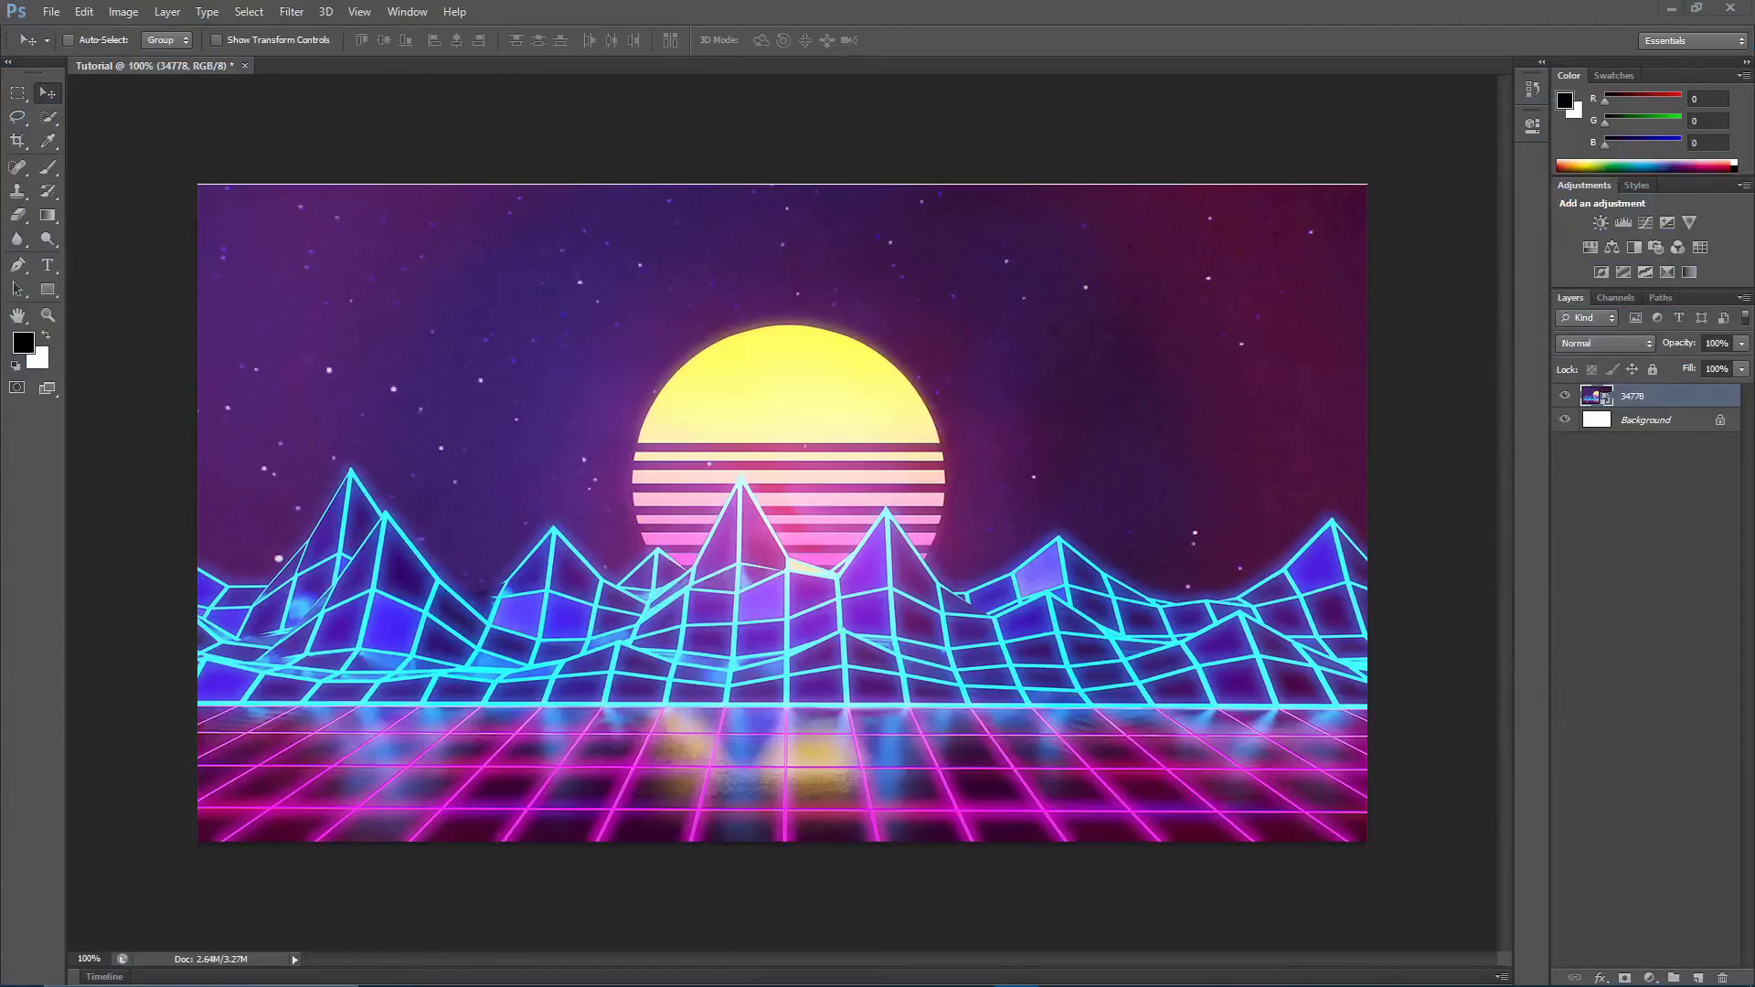
Reposition the 34778 layer with Free Transform so it covers the whole canvas, centred at X 640 px and Y 360 px
drag(555, 300, 556, 289)
click(83, 11)
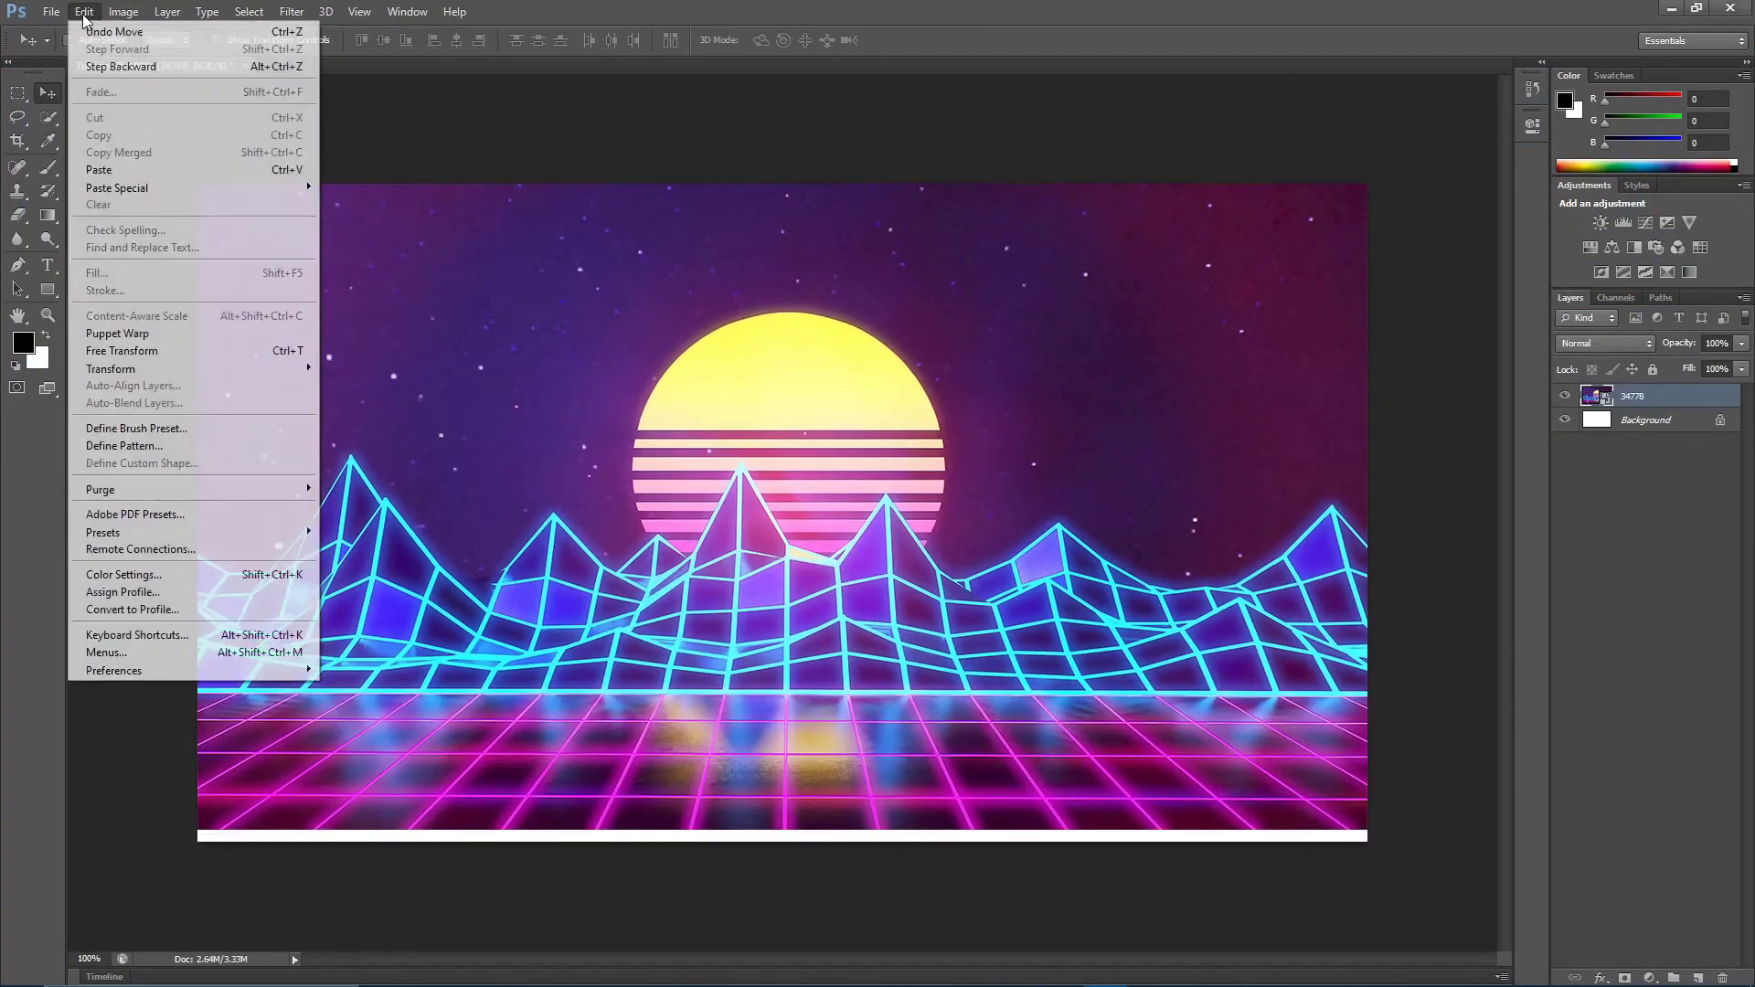
click(123, 350)
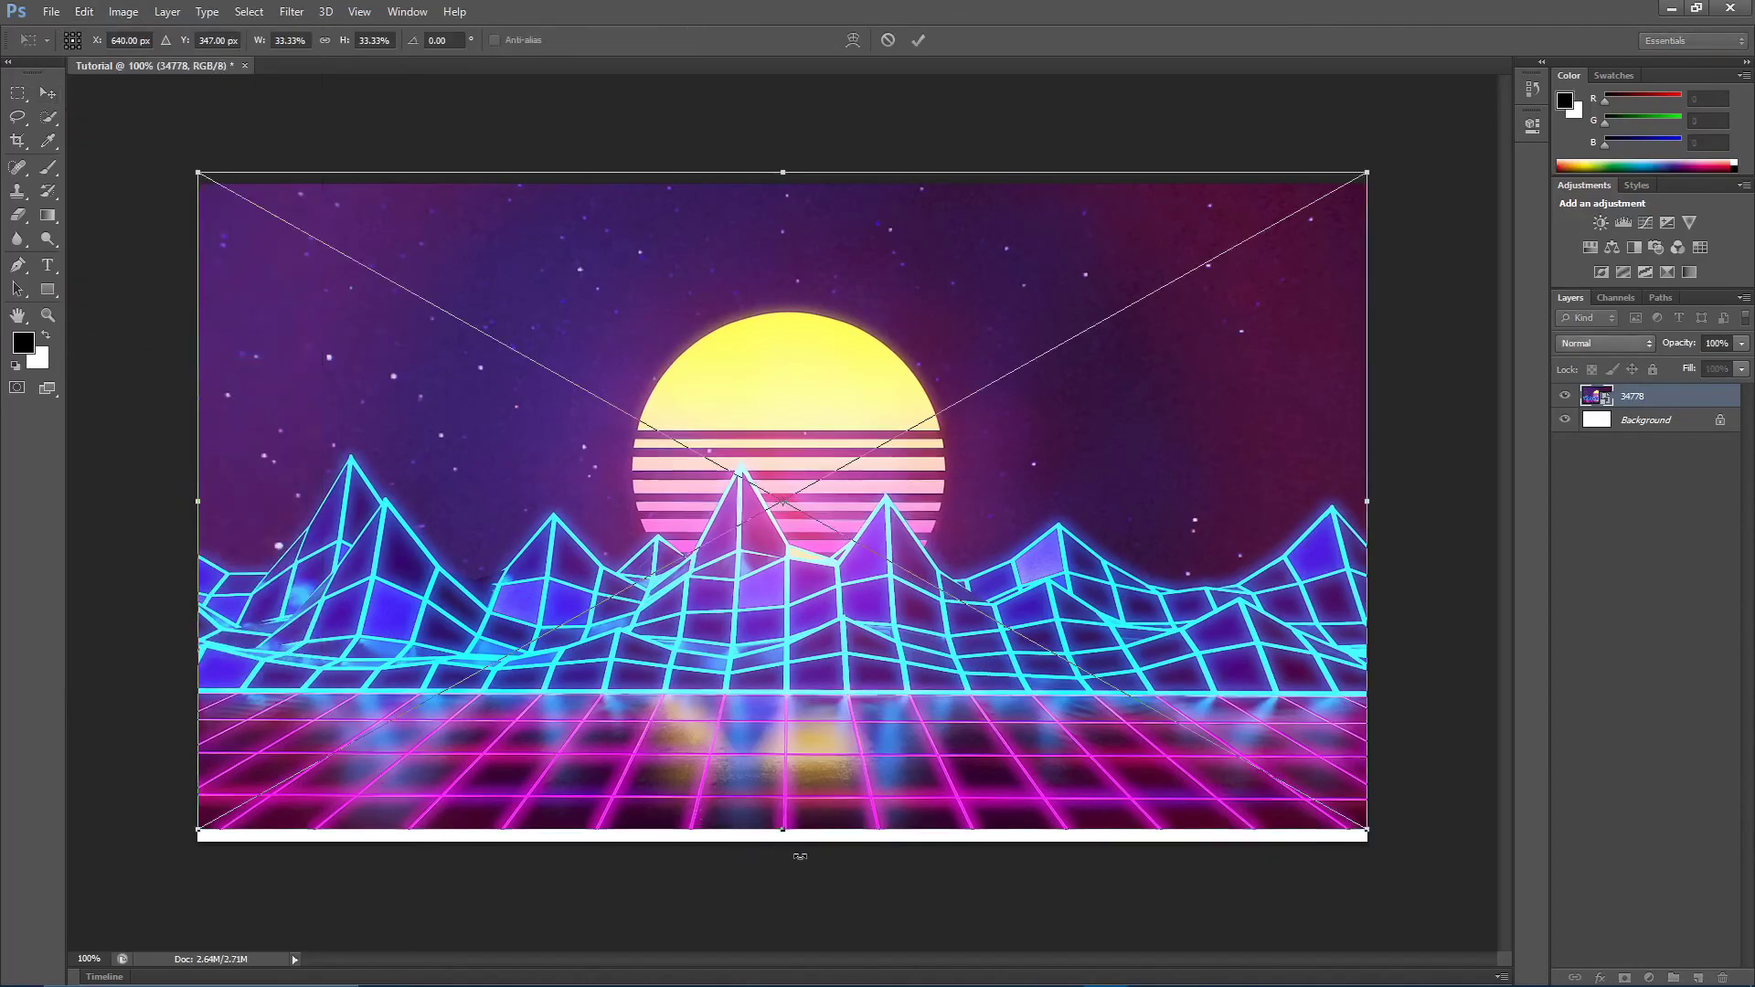
drag(799, 696, 798, 703)
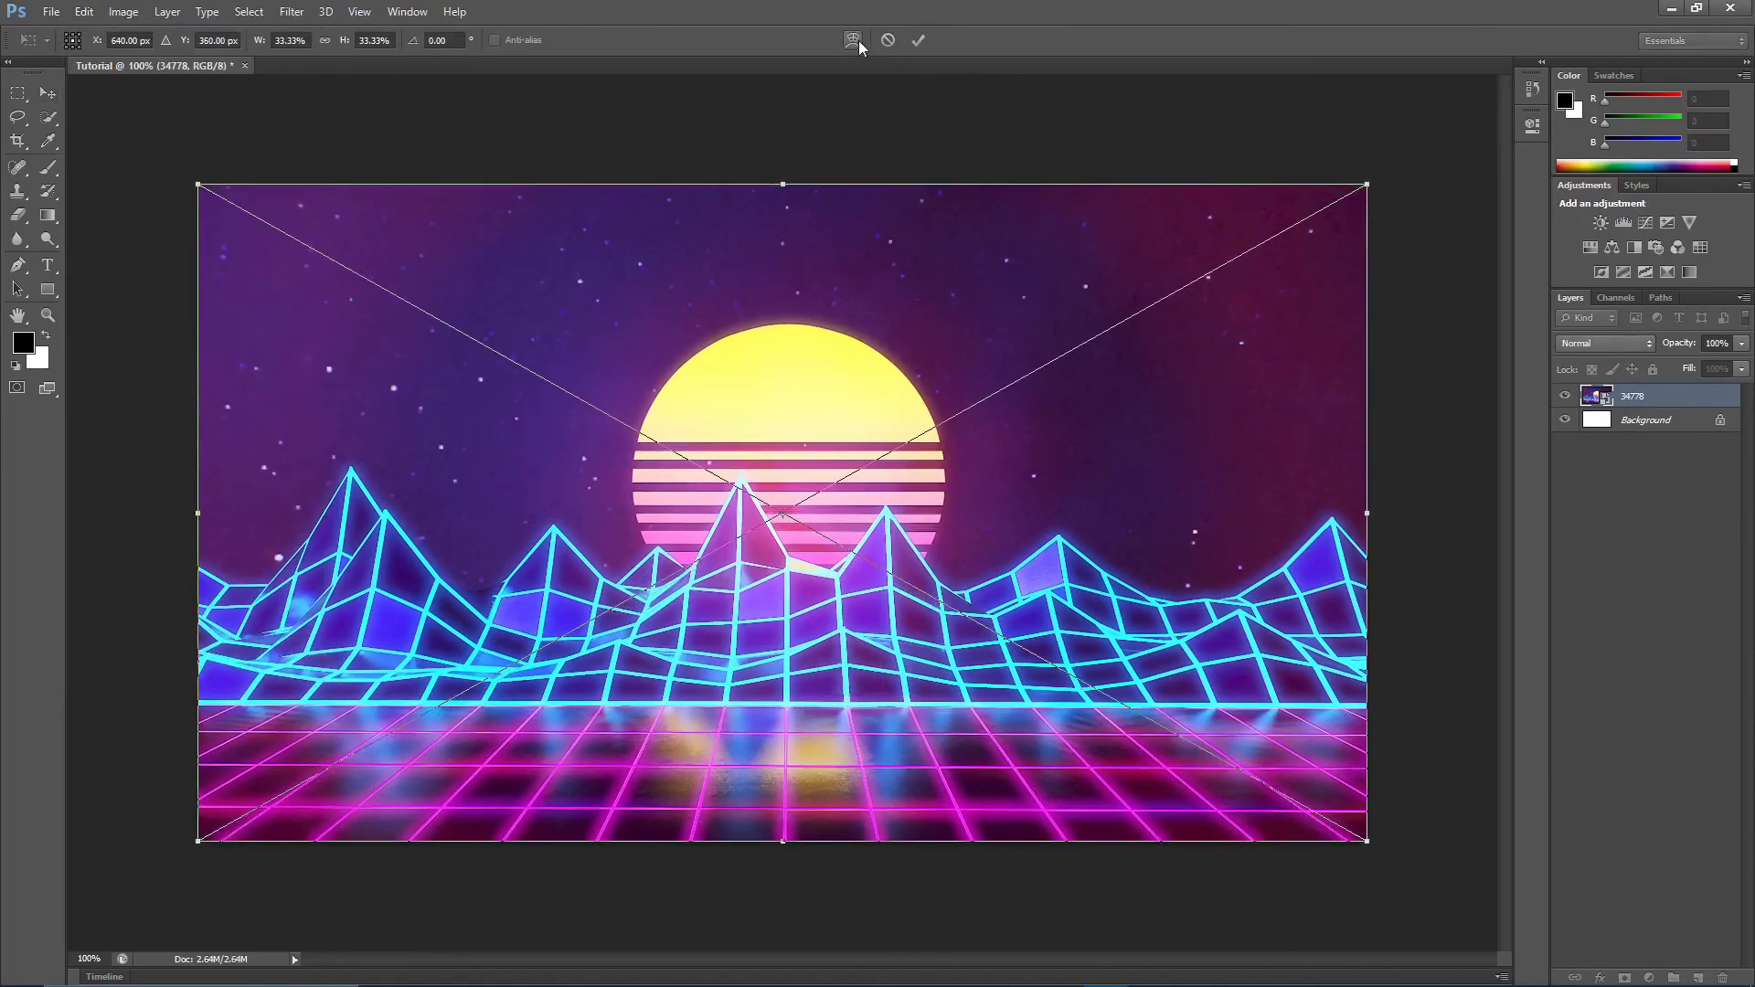
click(925, 44)
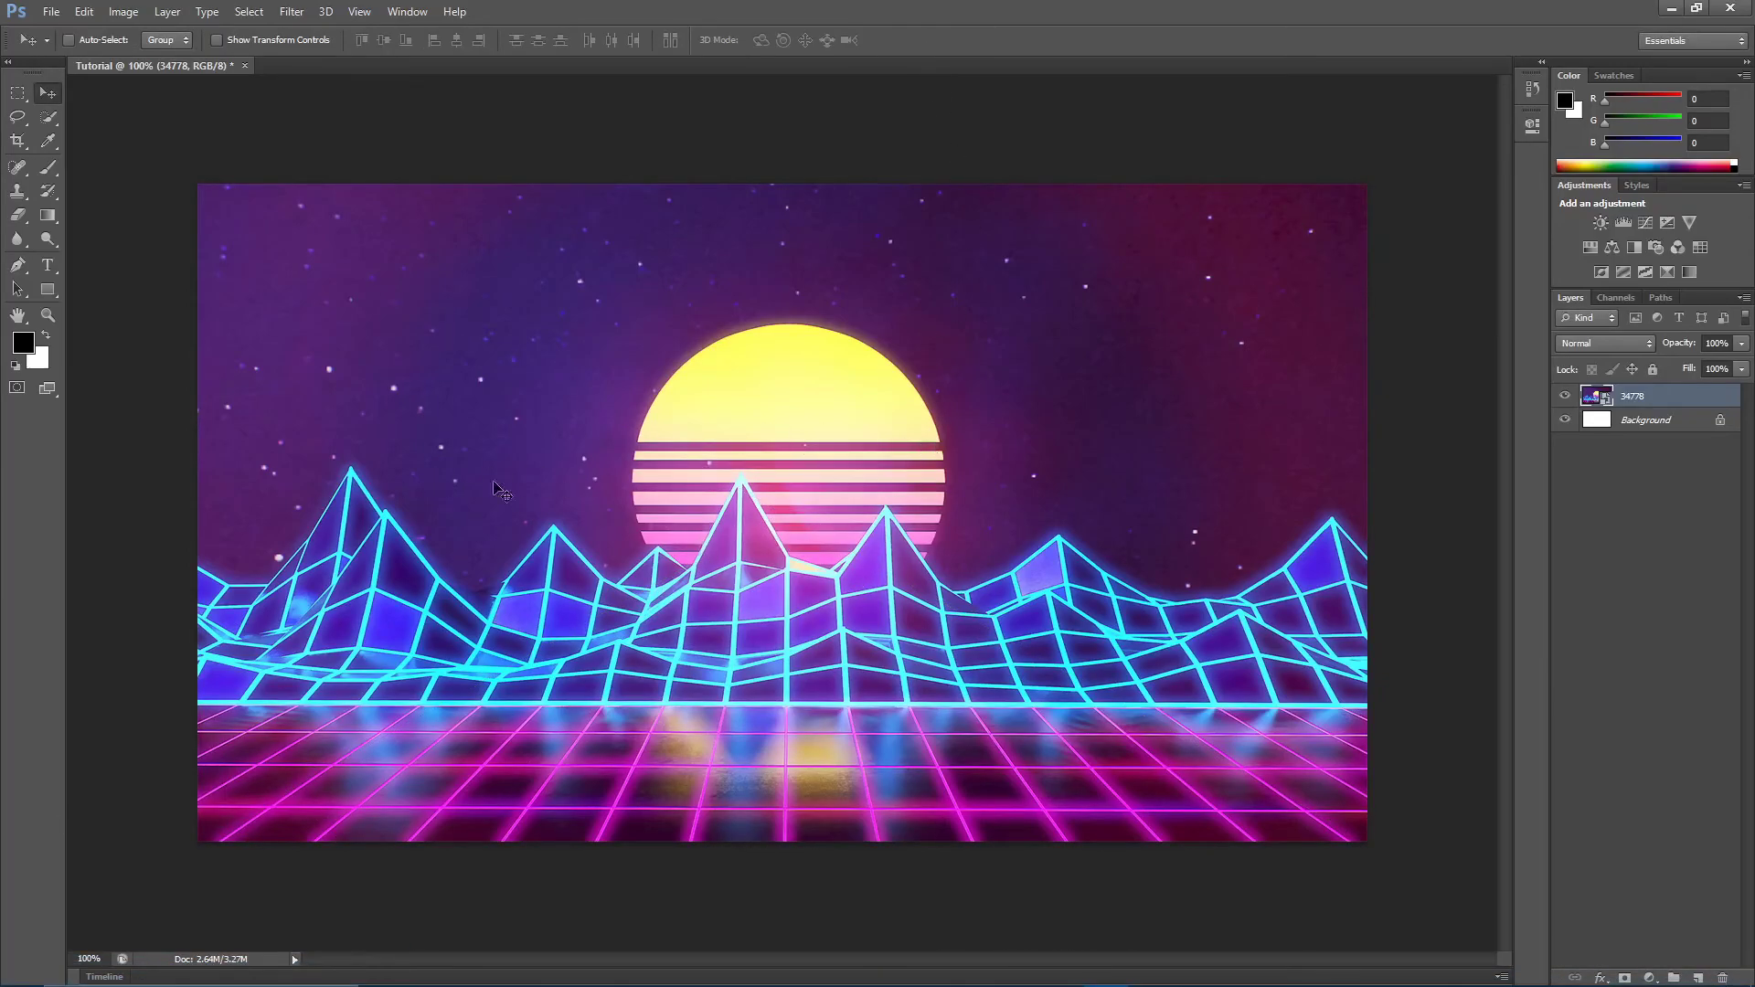
click(1532, 88)
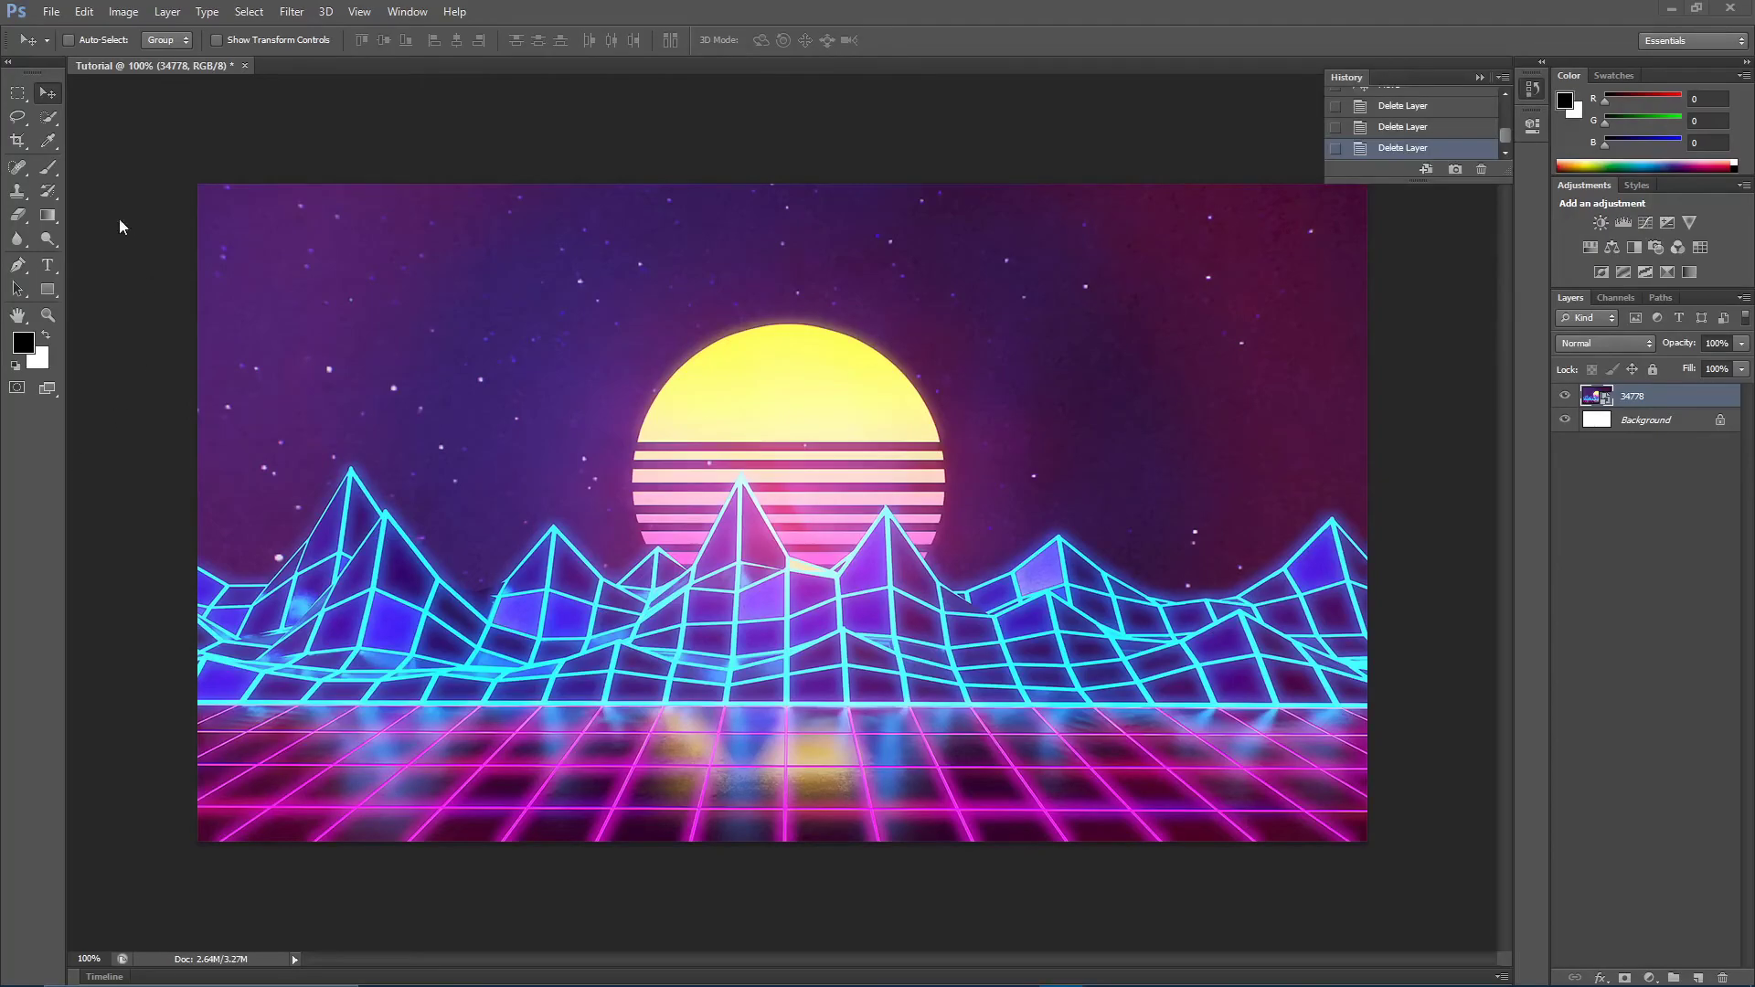
click(1480, 77)
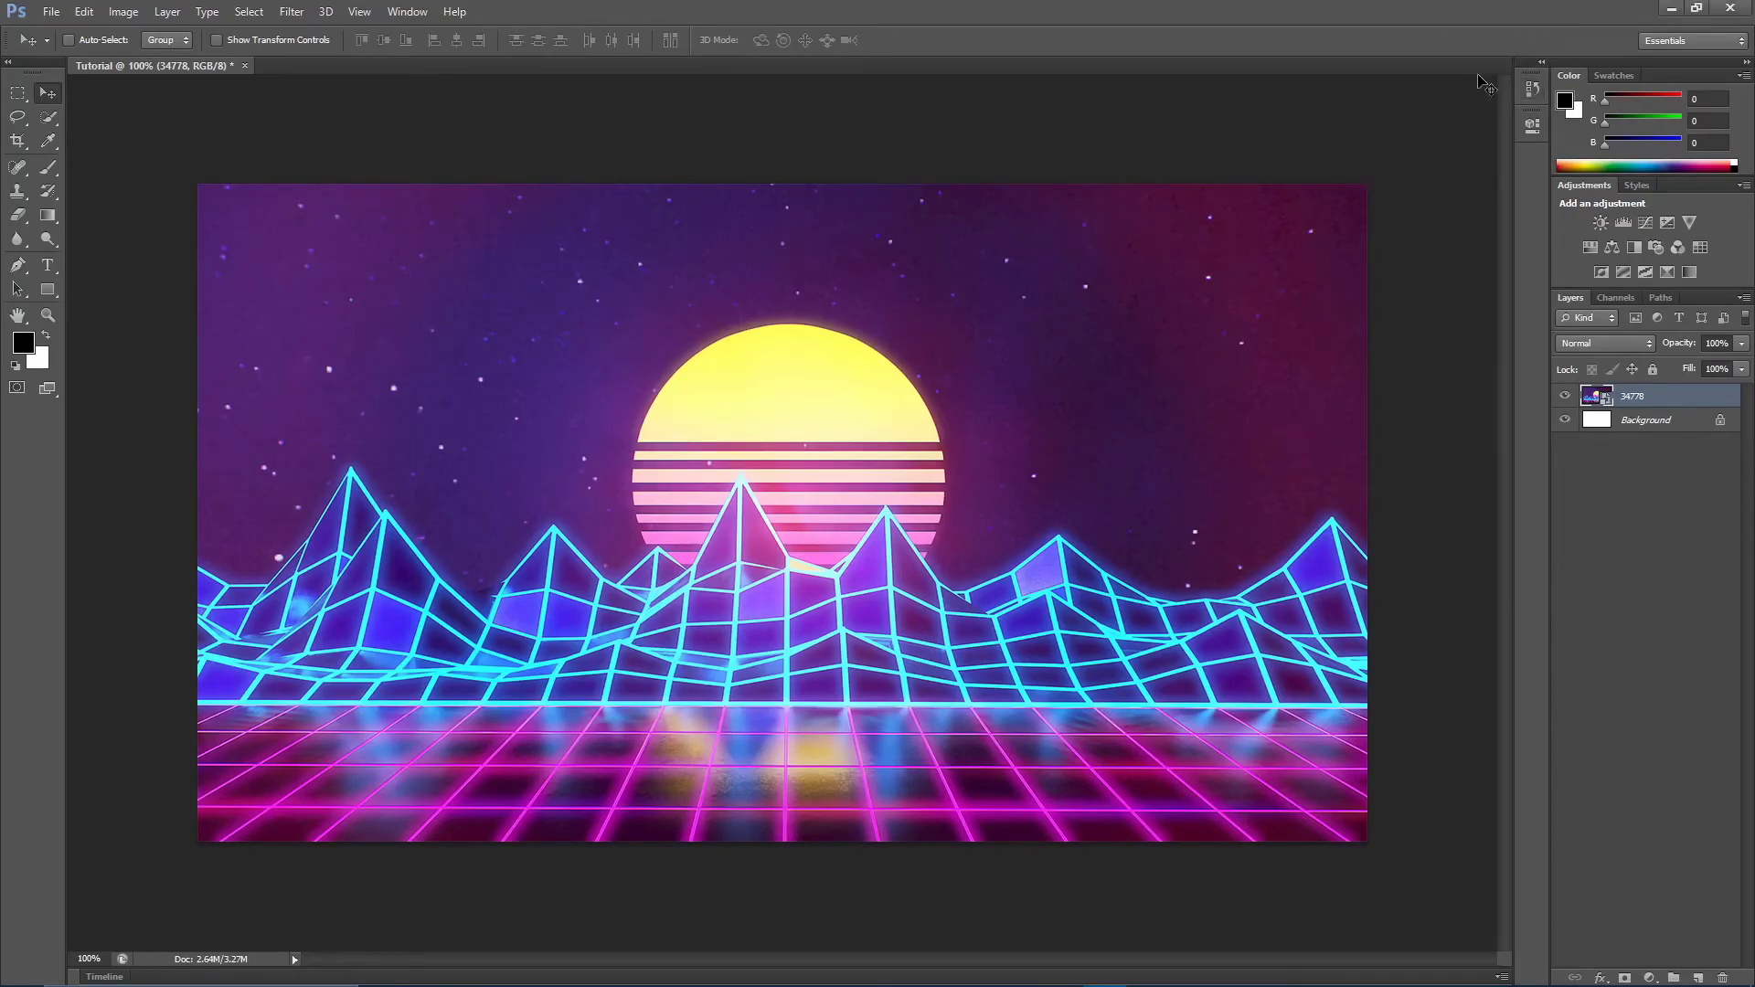
Draw a black full-height rectangle along the canvas's left edge and narrow it to about 15 px wide with Free Transform
click(48, 290)
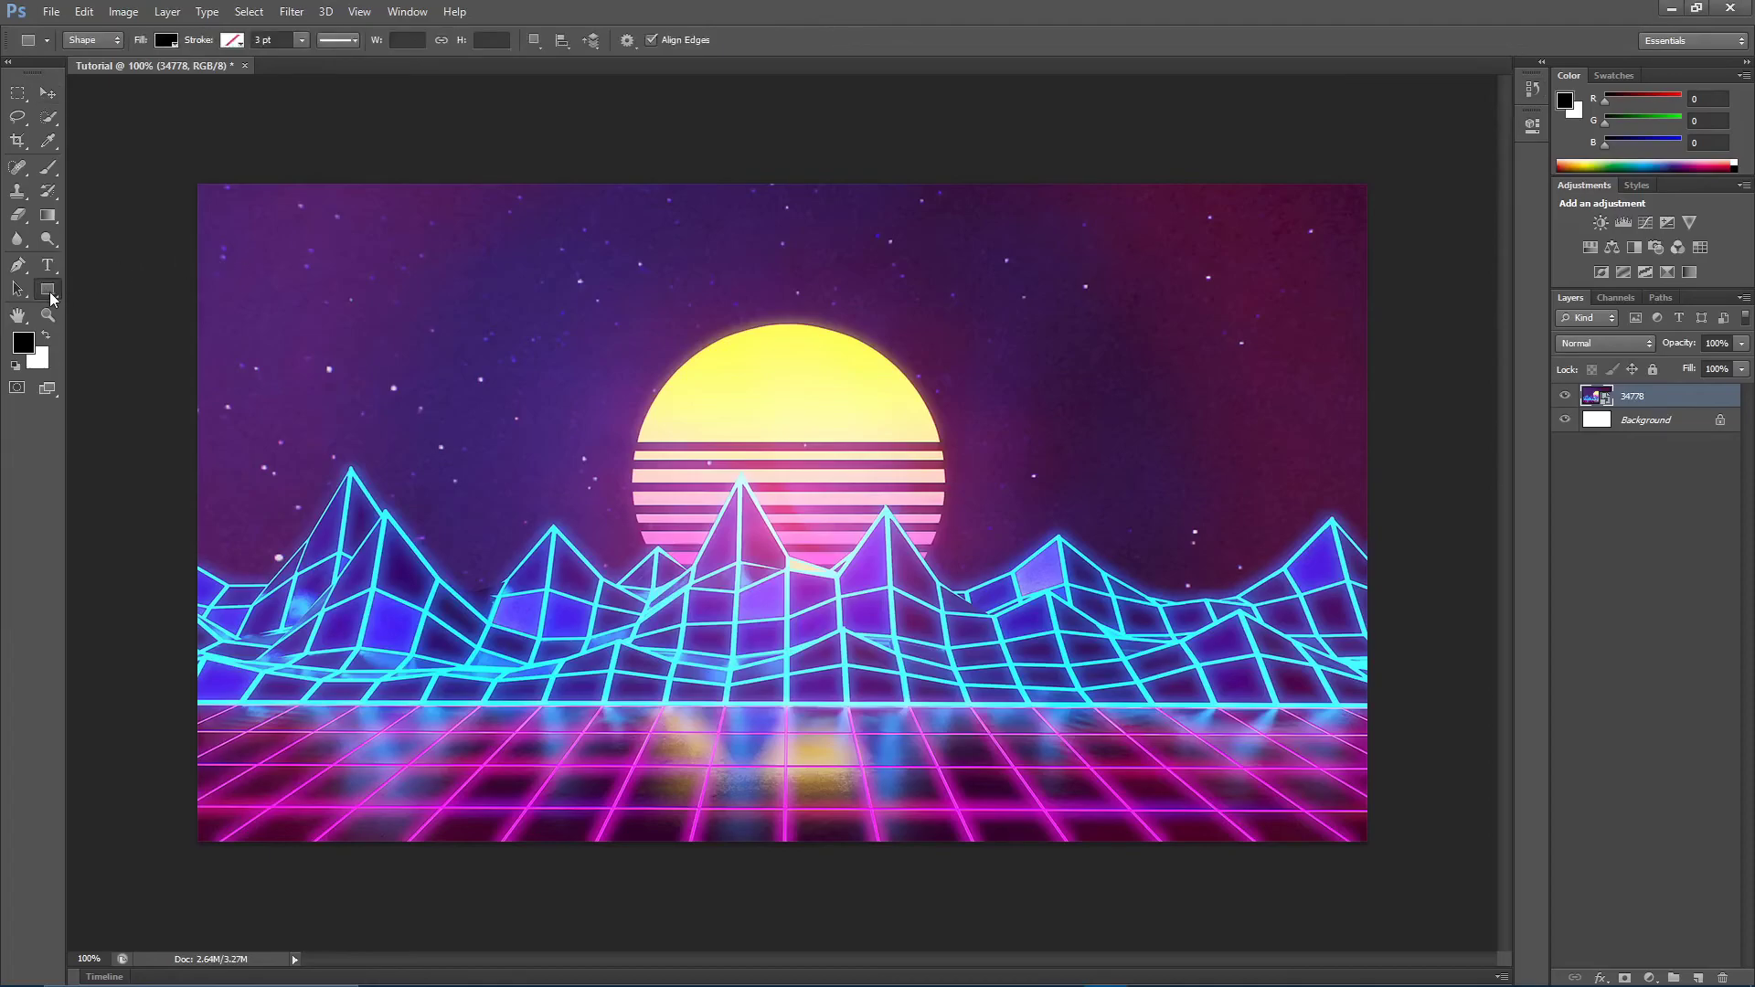
drag(195, 184, 216, 843)
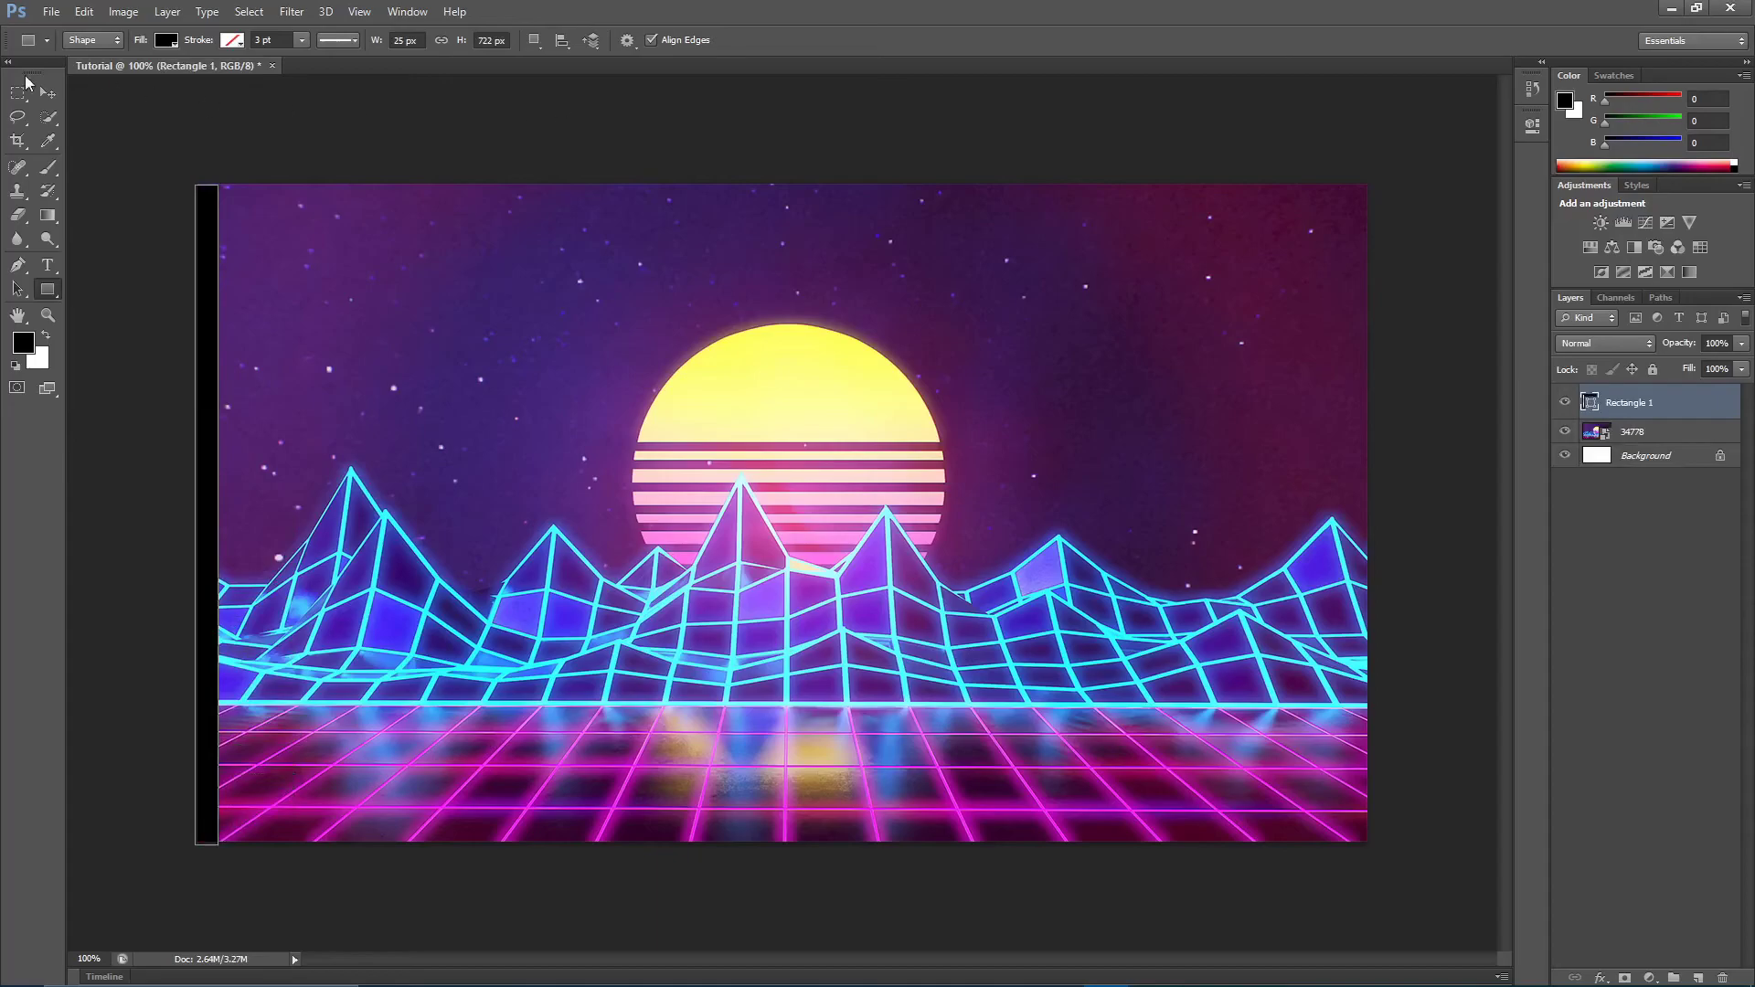
click(84, 12)
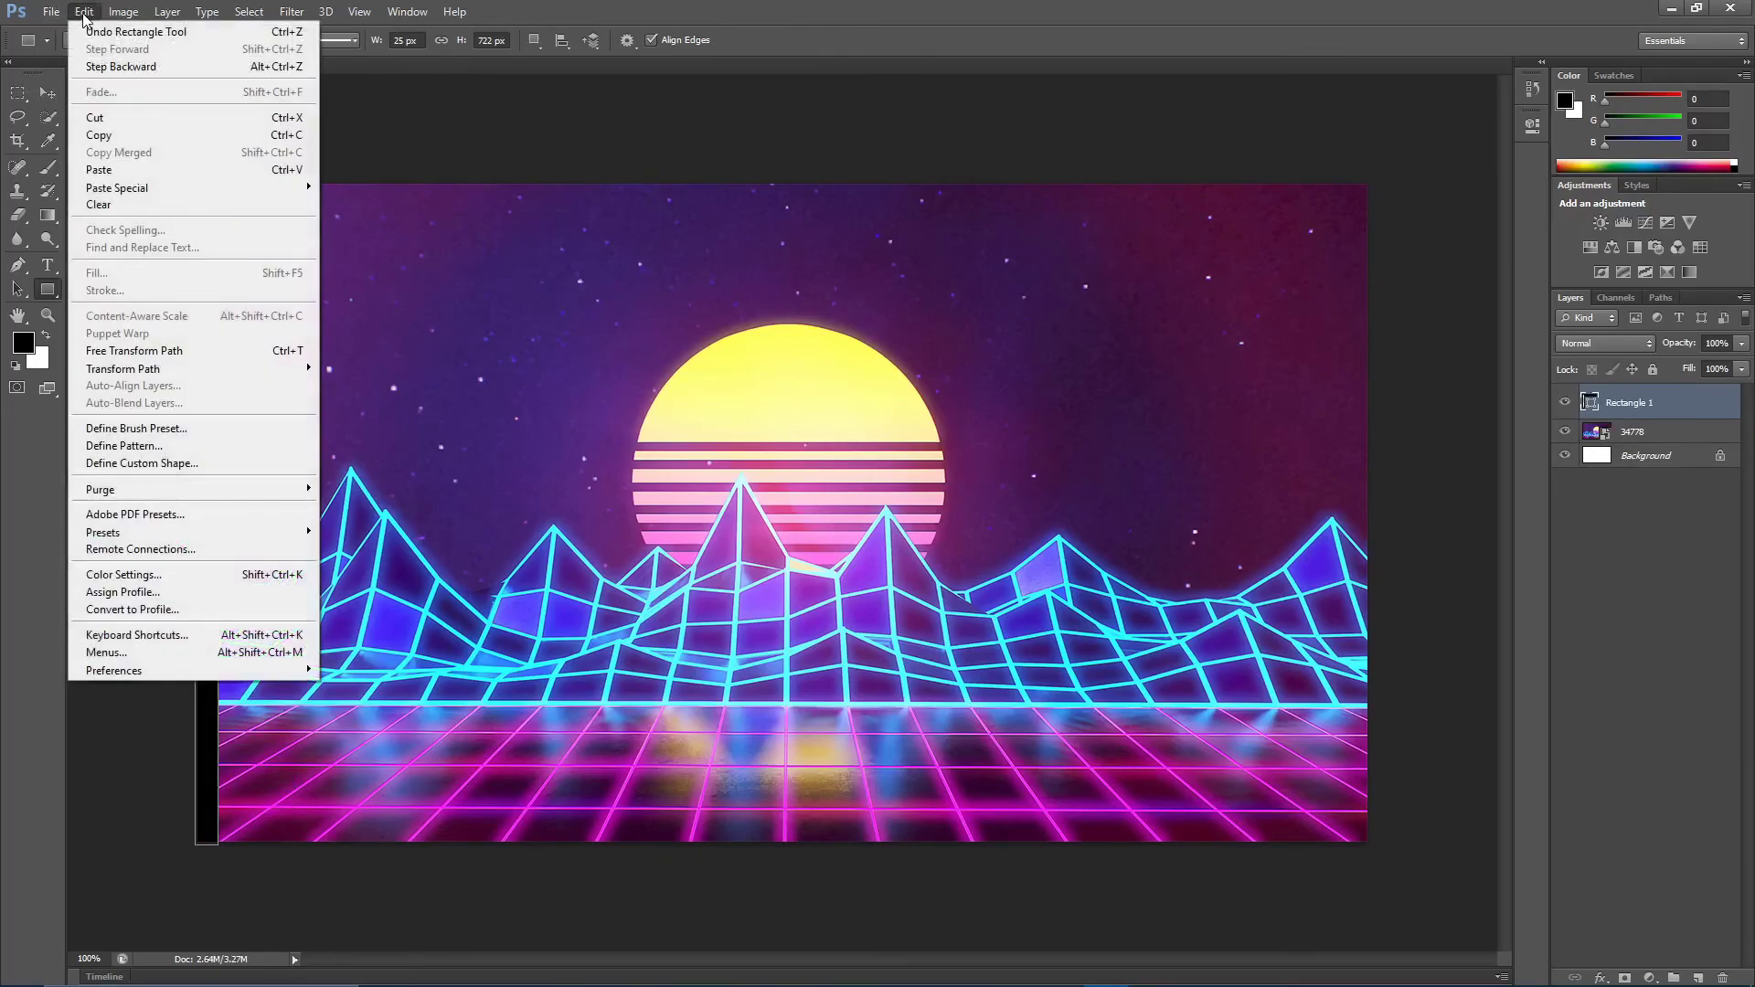
click(188, 352)
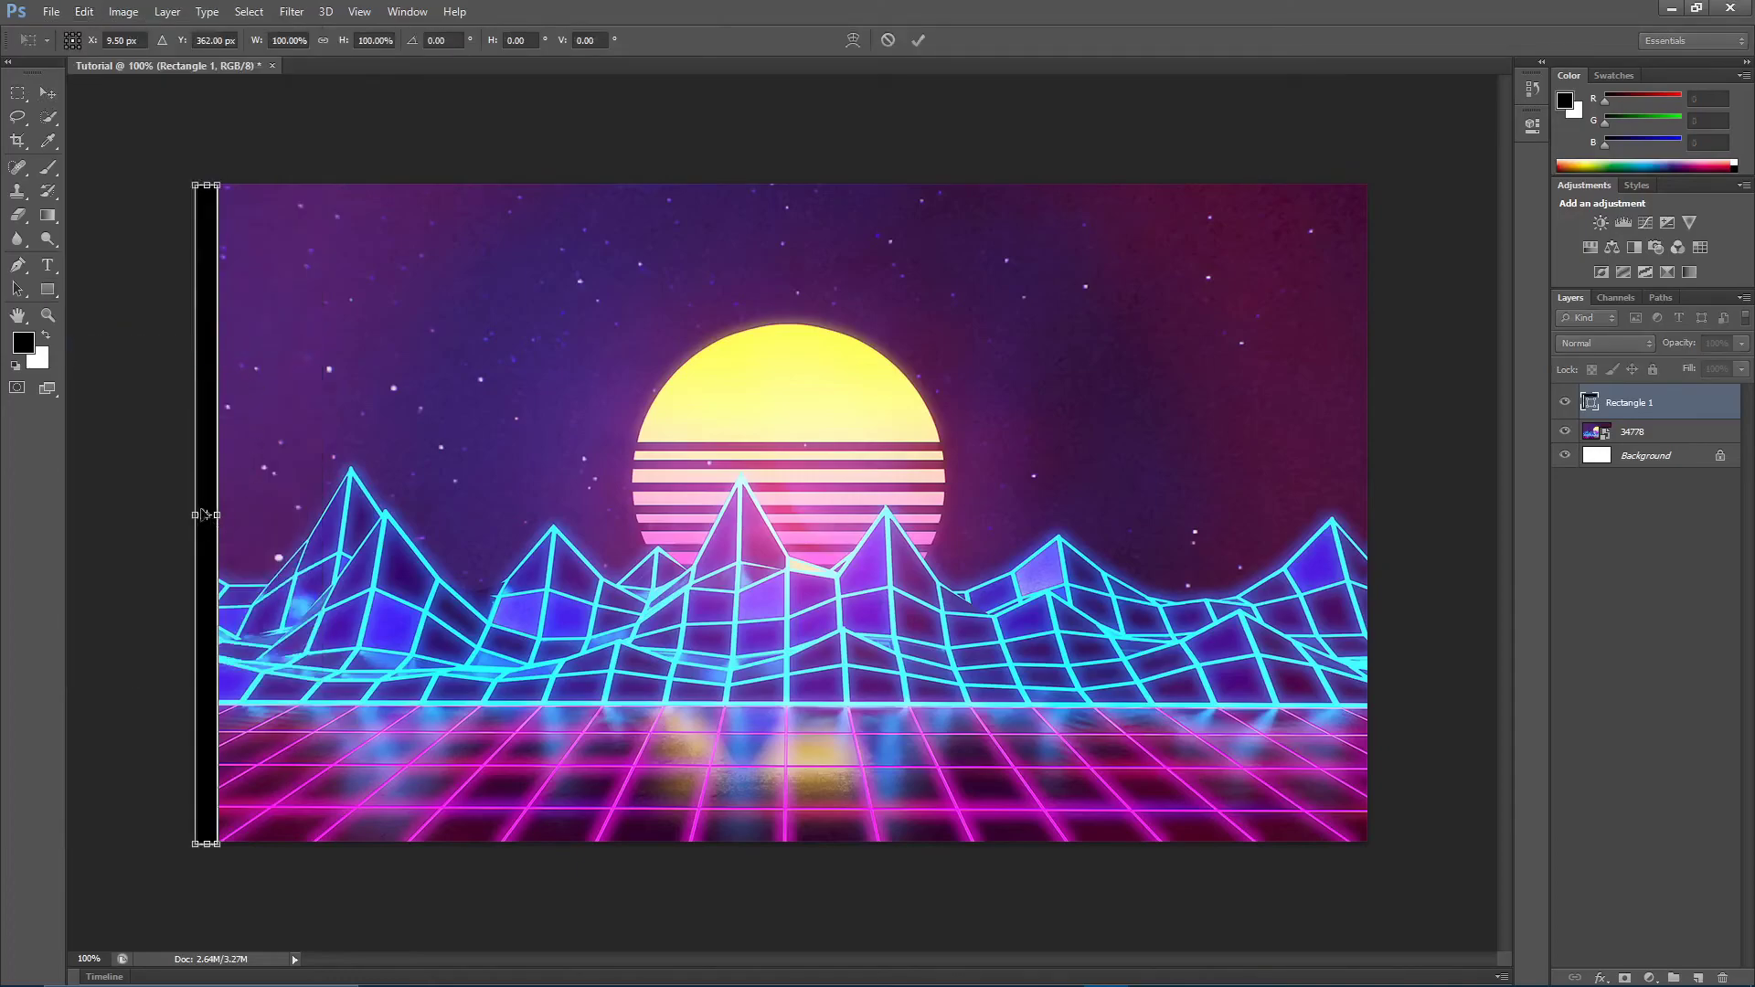
drag(194, 515, 214, 449)
drag(215, 513, 209, 514)
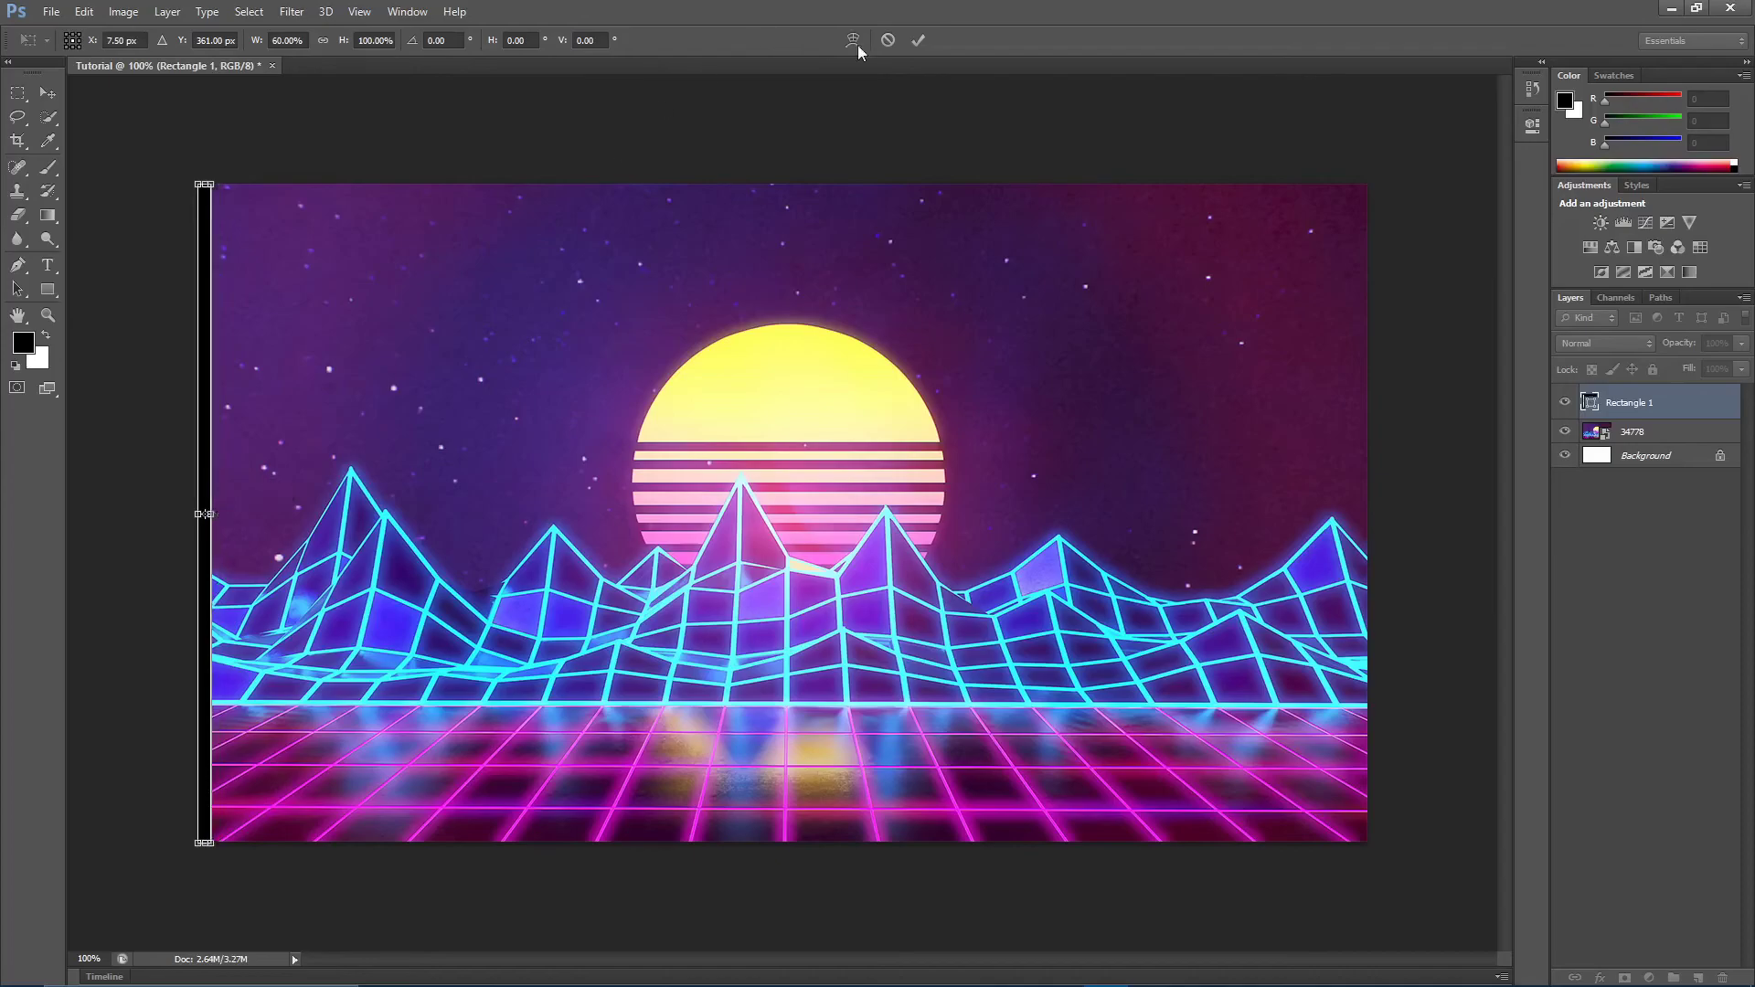
click(917, 40)
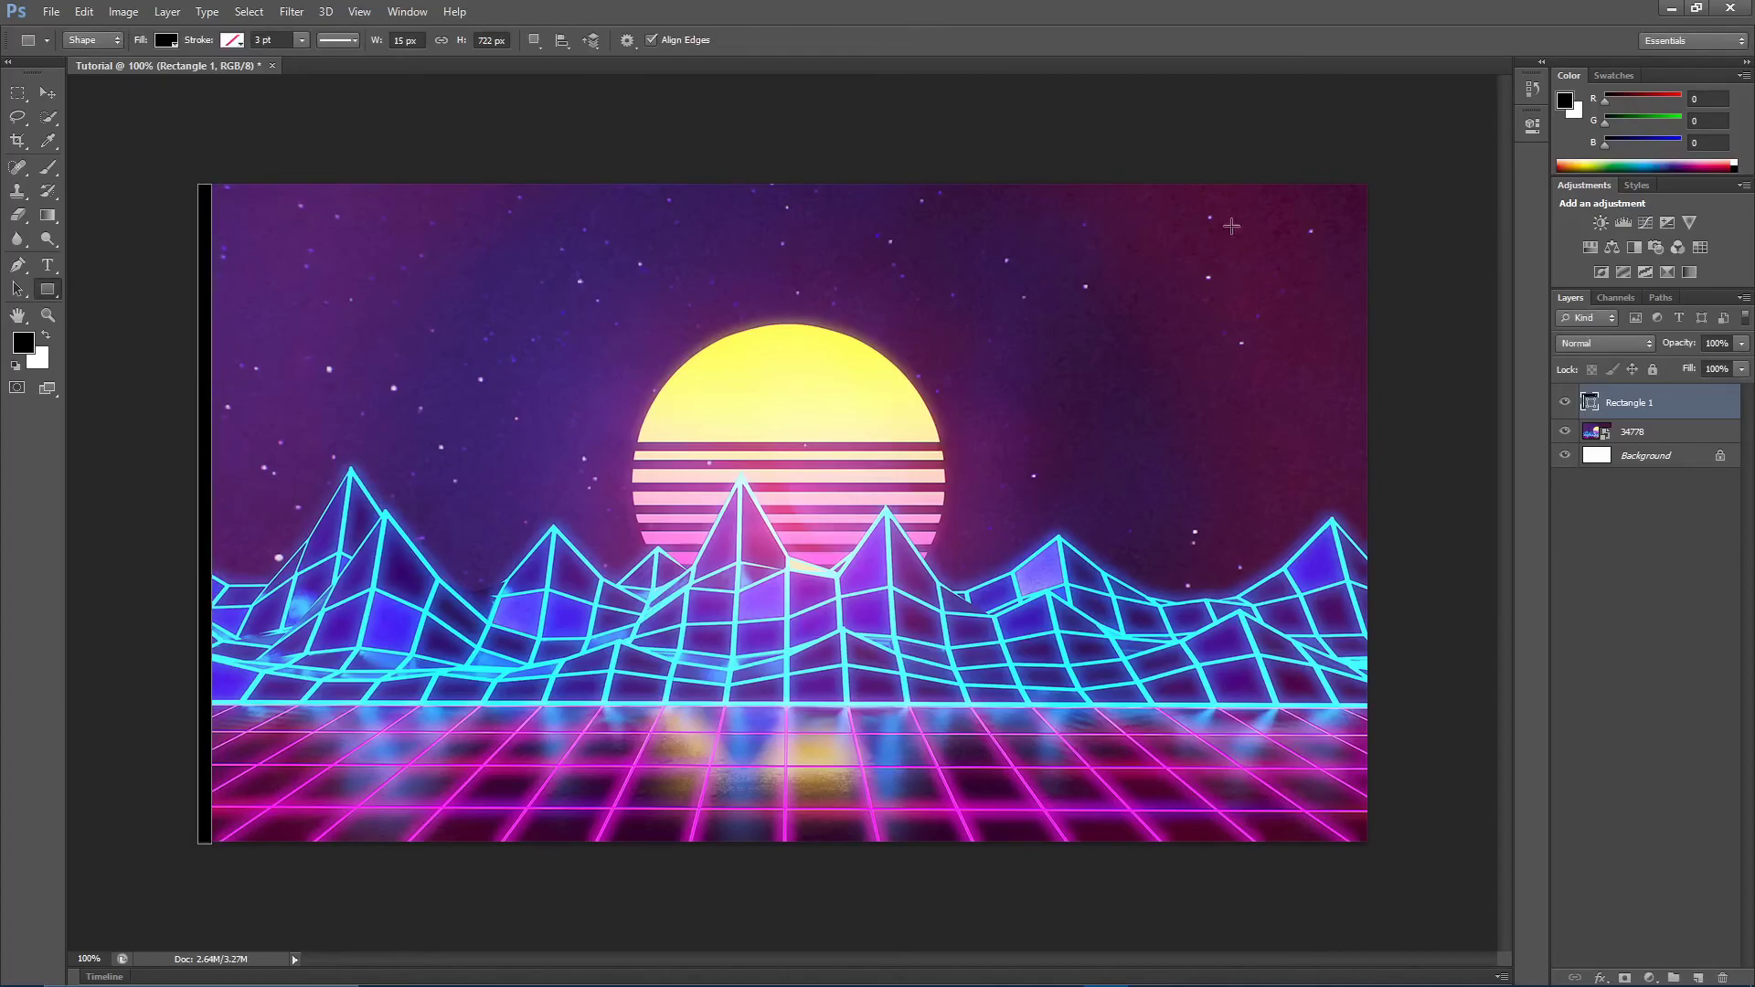
Duplicate the Rectangle 1 layer and move the copy to the canvas's right edge
right_click(1667, 408)
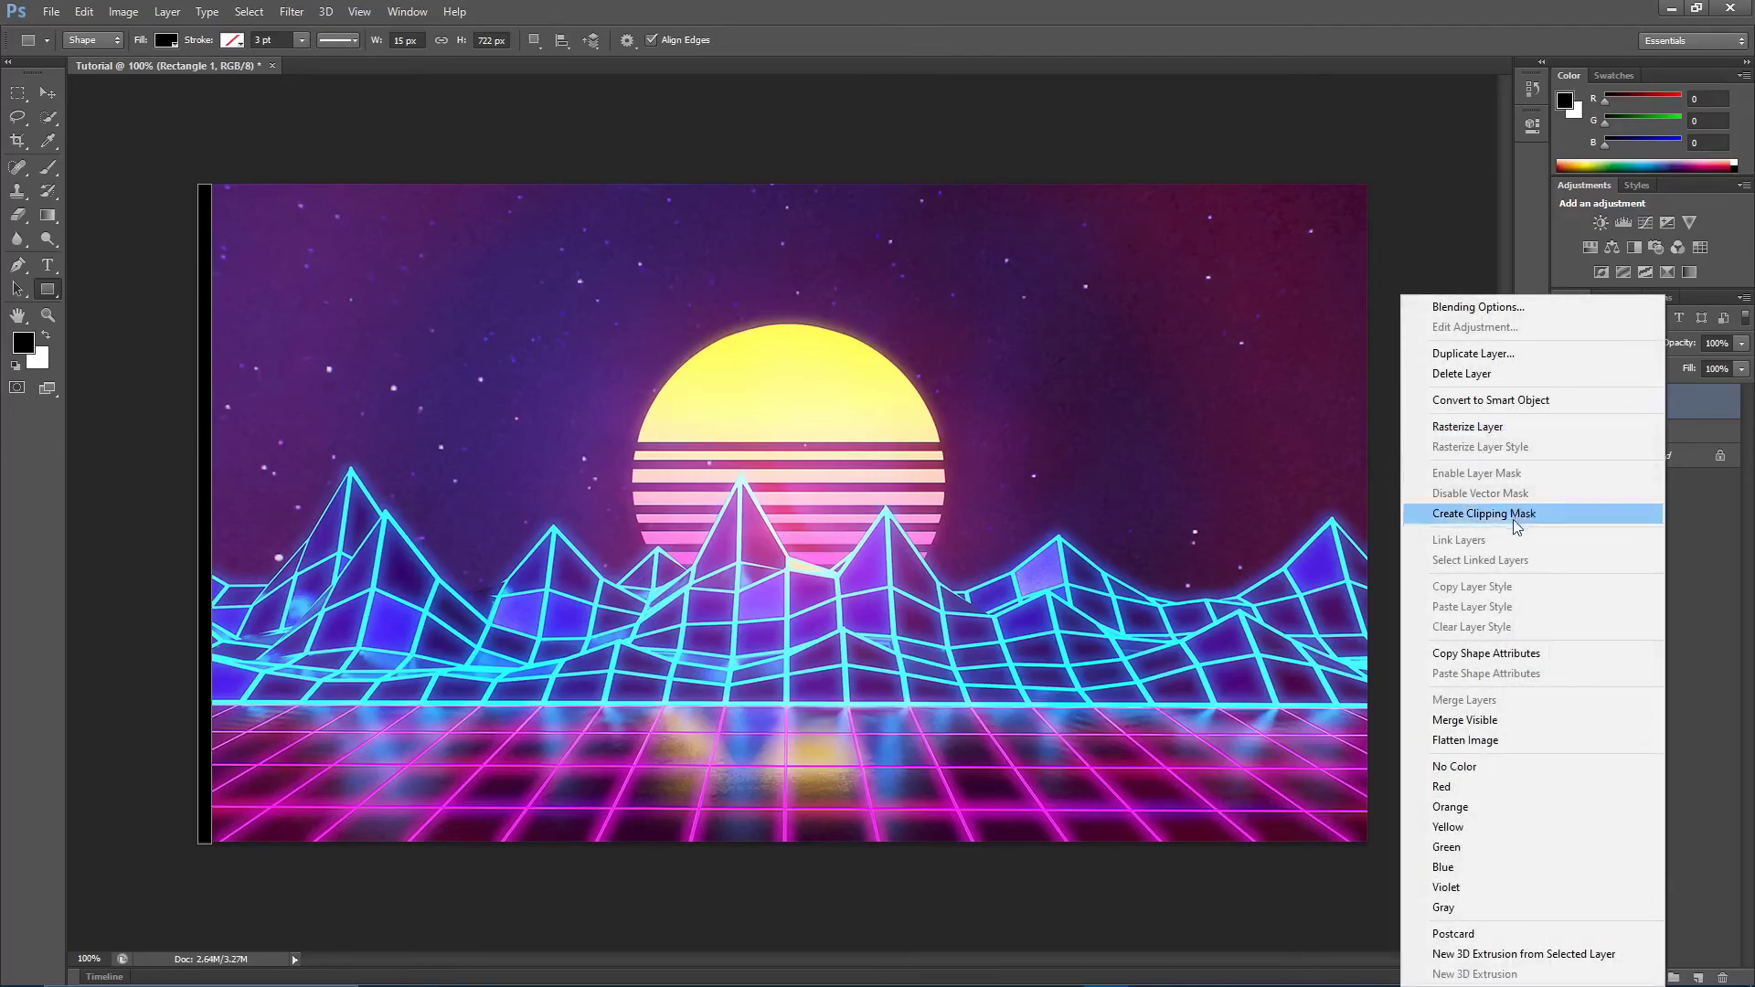
click(1520, 355)
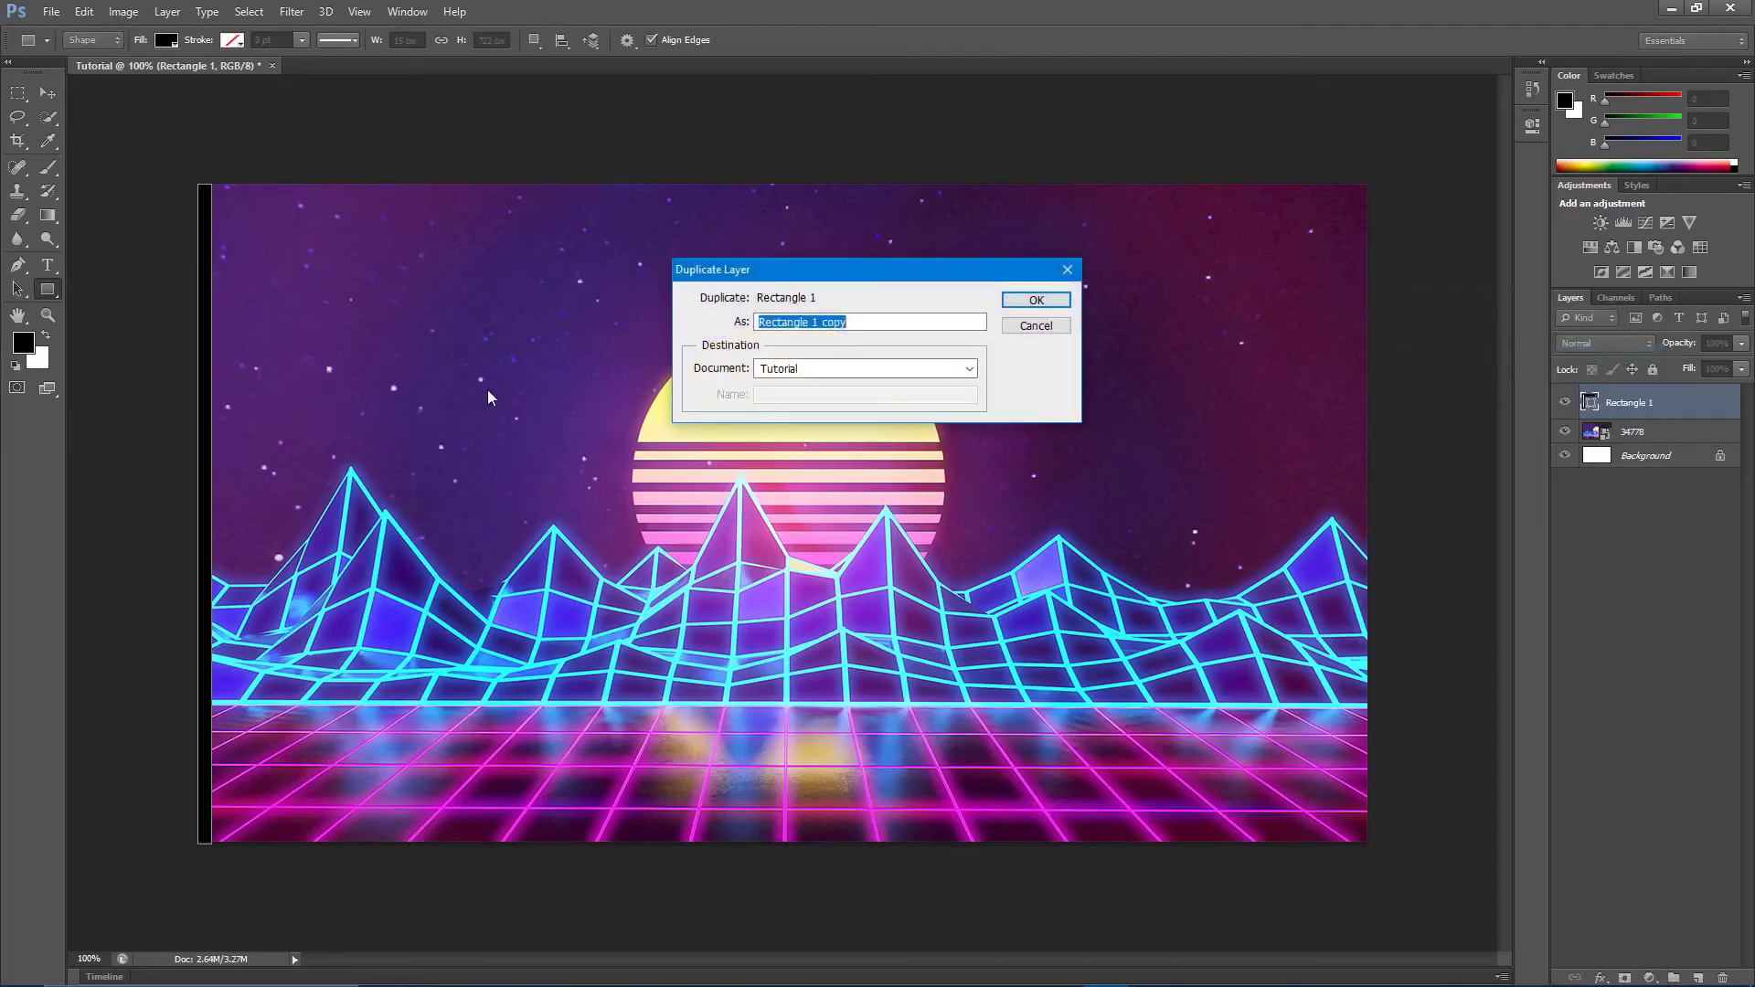
click(1042, 298)
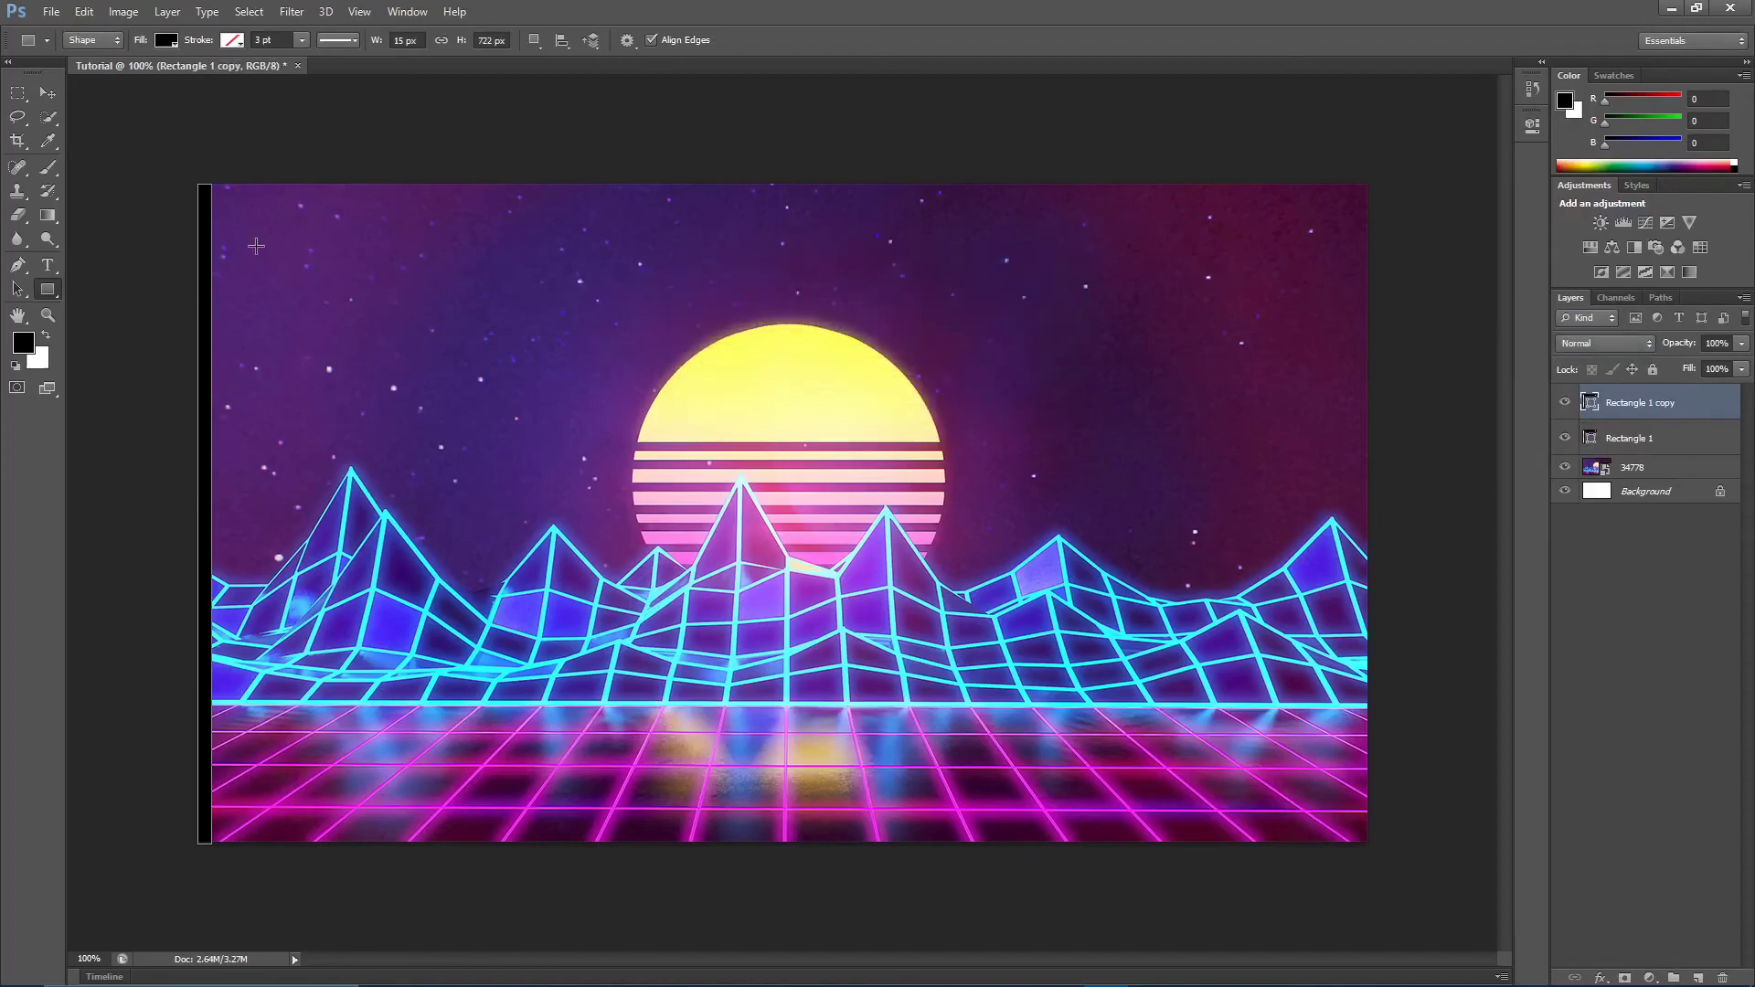
click(47, 95)
drag(212, 395, 1368, 388)
Duplicate the right-edge bar's layer and move the new copy to the middle of the canvas
right_click(1641, 411)
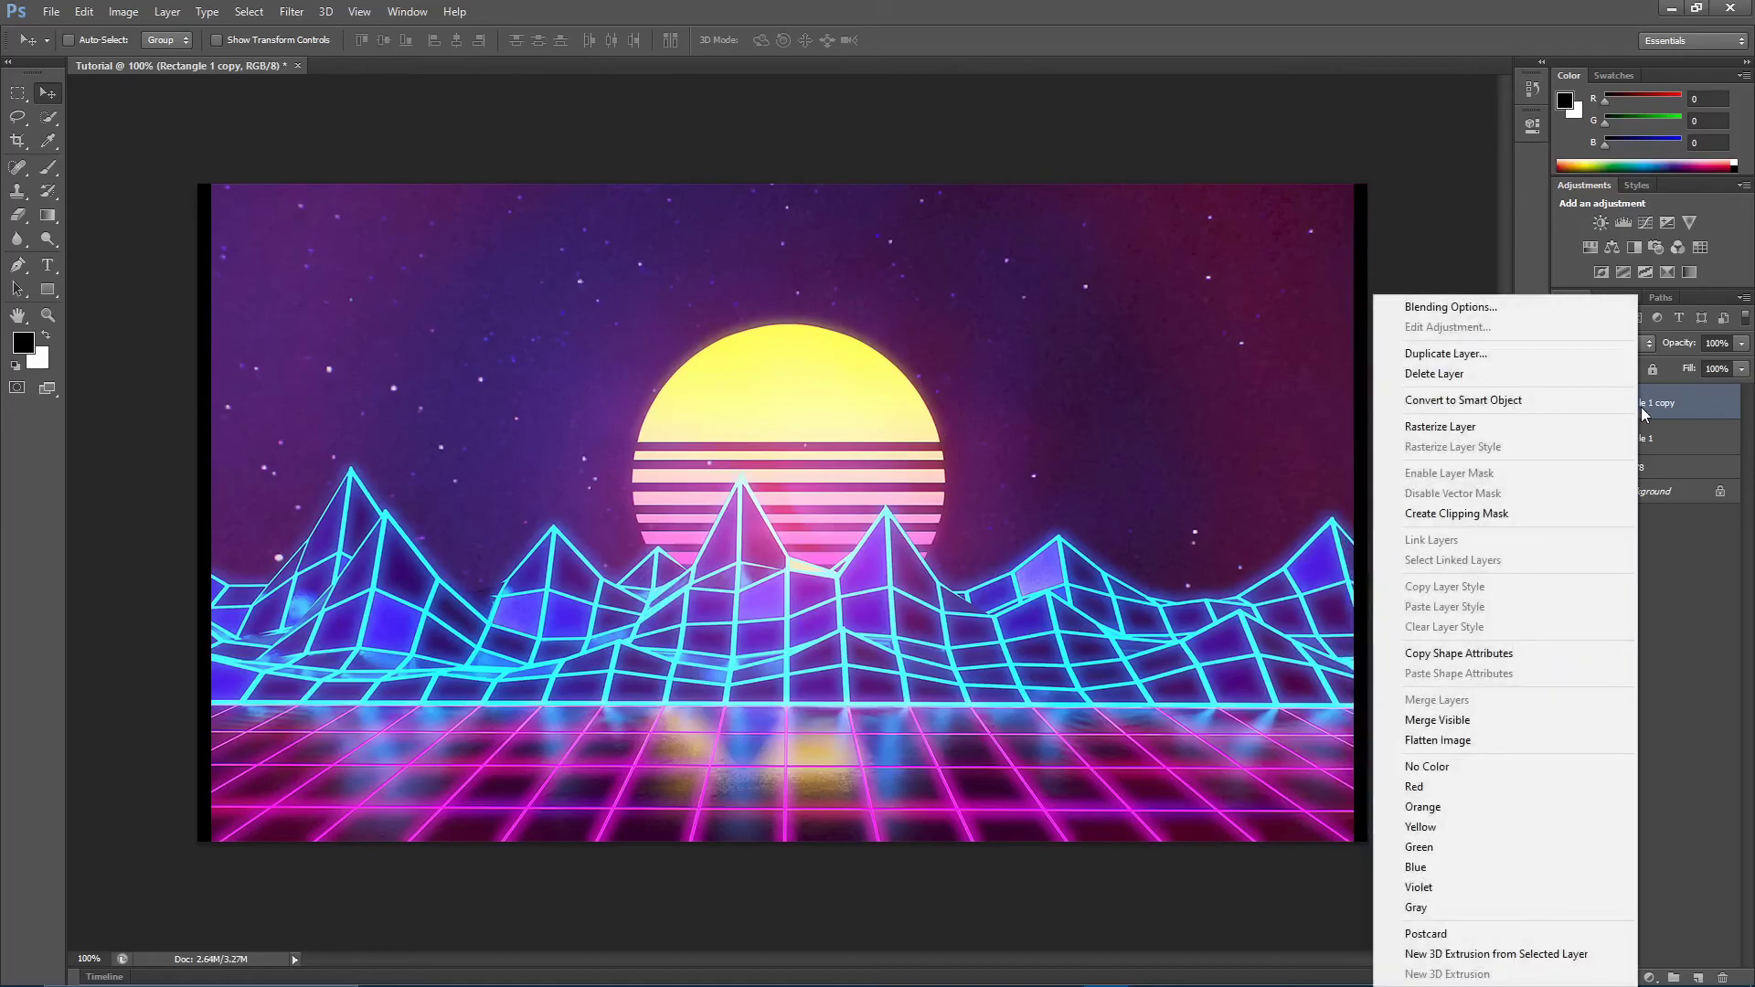
click(1548, 354)
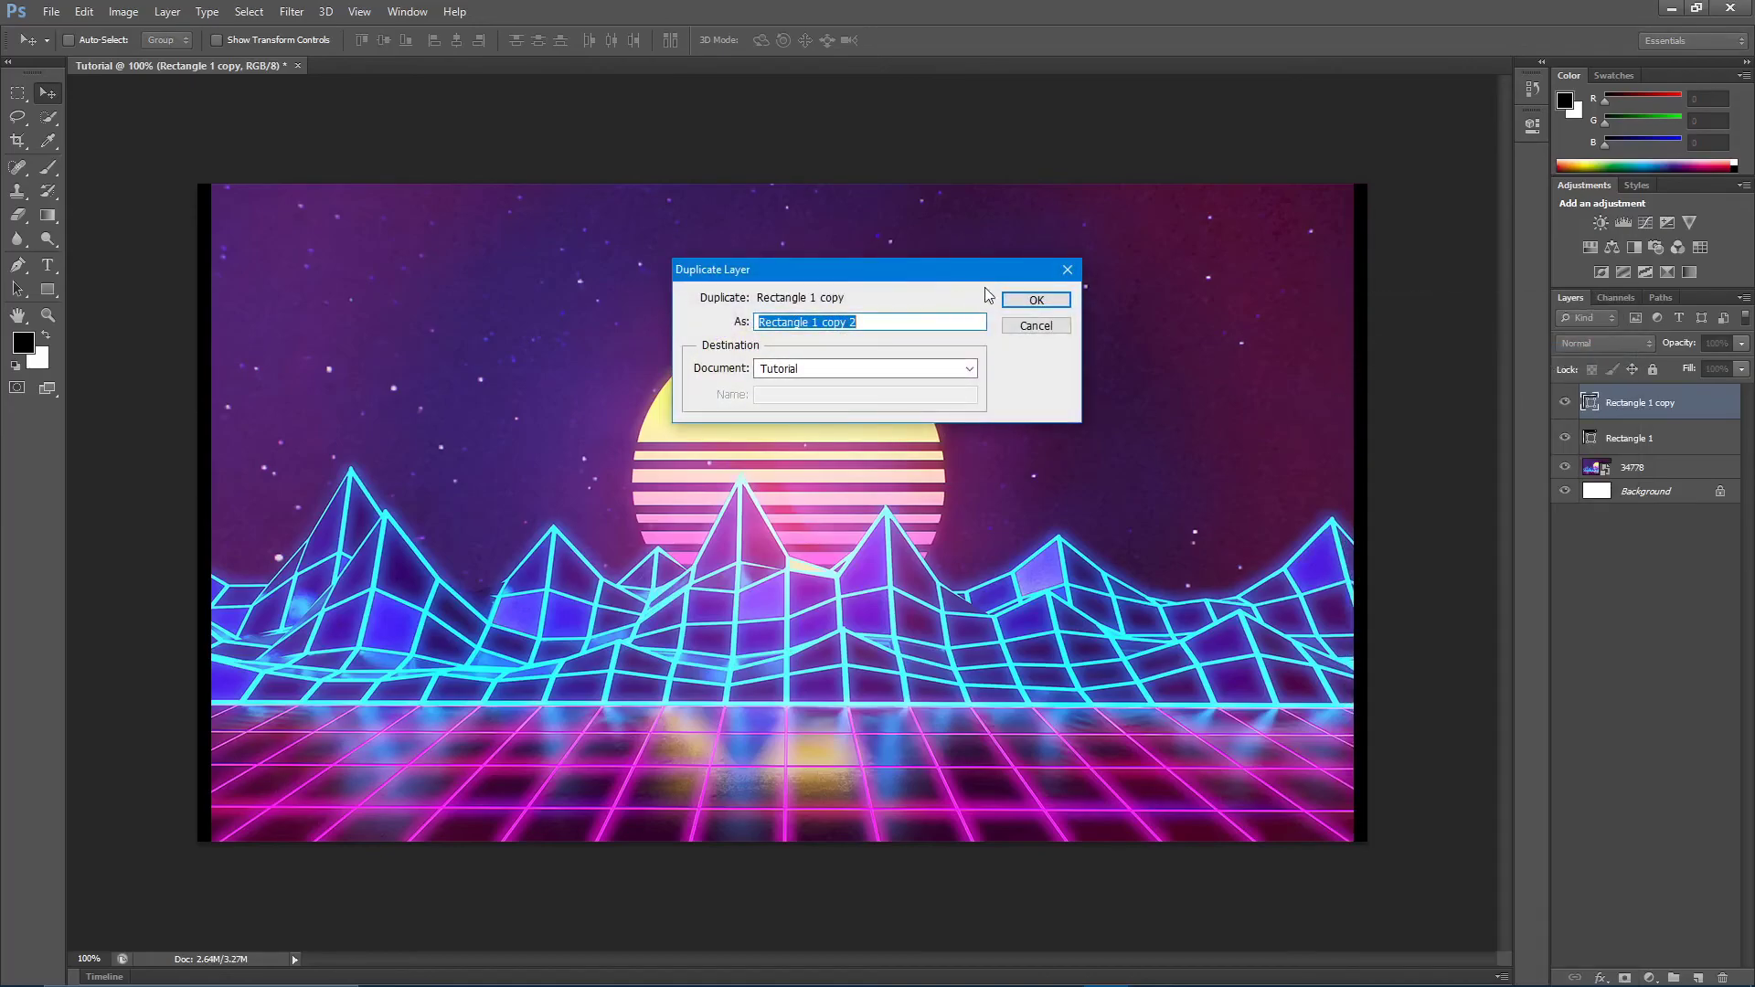
click(1035, 300)
drag(1307, 382, 735, 380)
Rotate the middle bar 90° clockwise and position it along the canvas's bottom edge, starting at the left bar
click(83, 11)
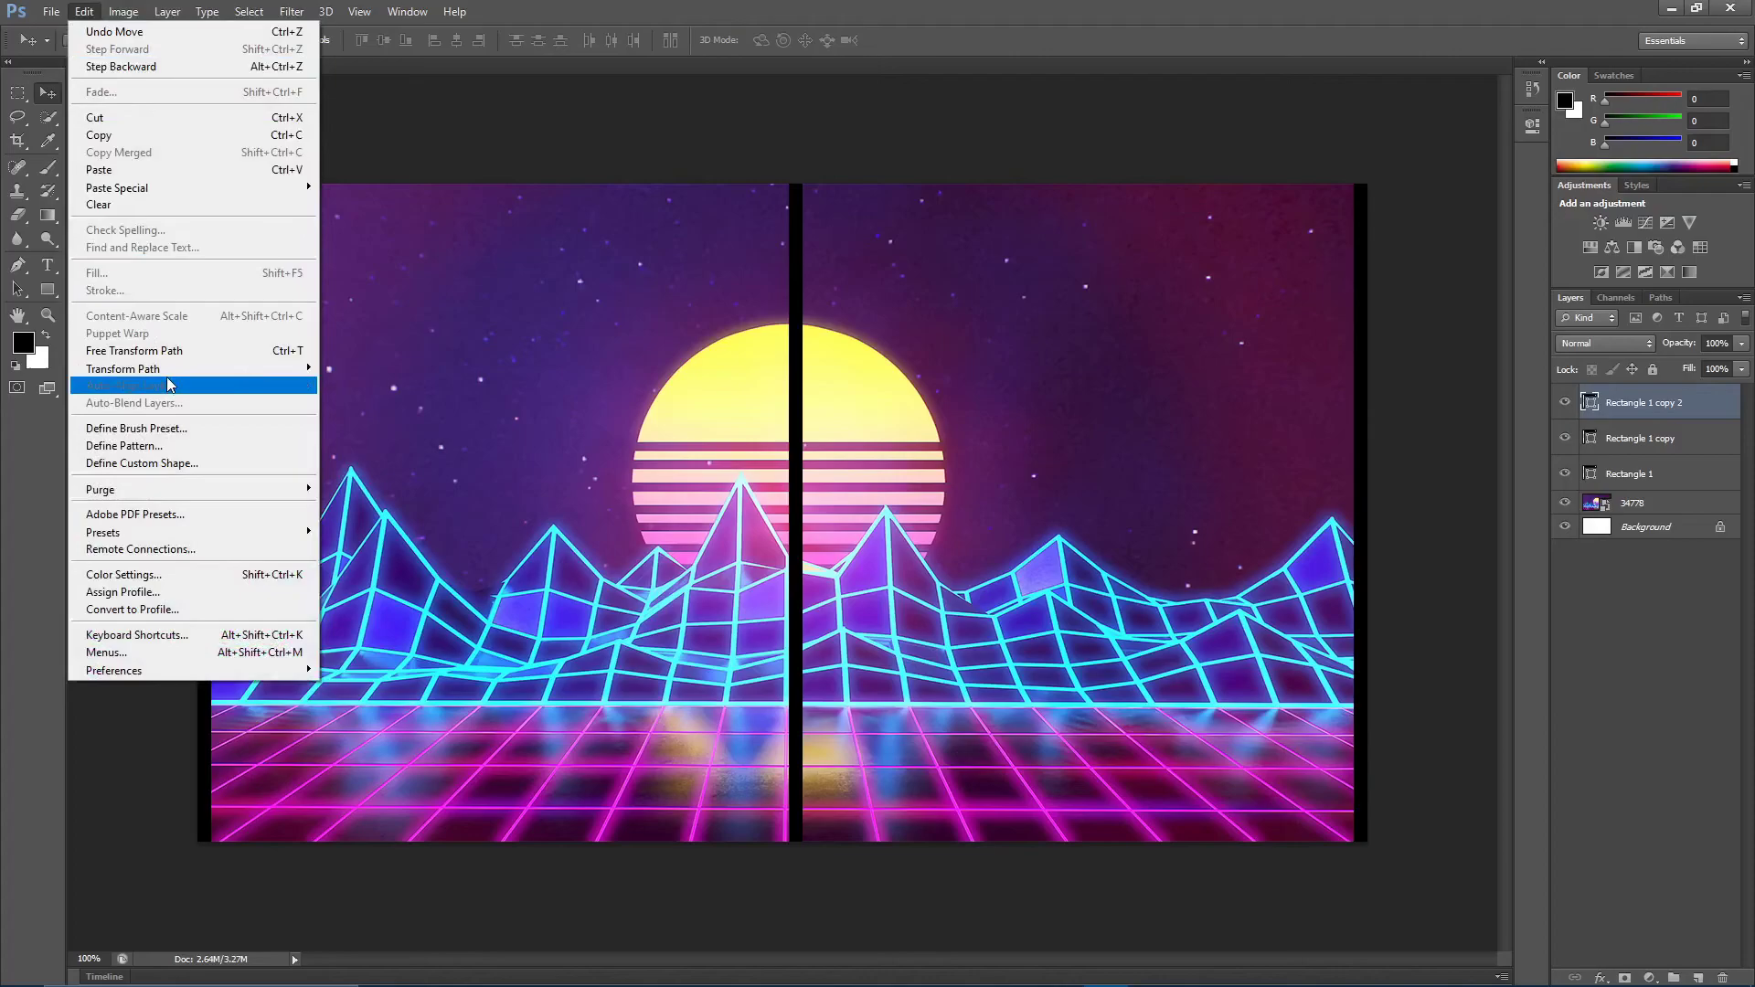
mouse_move(175, 369)
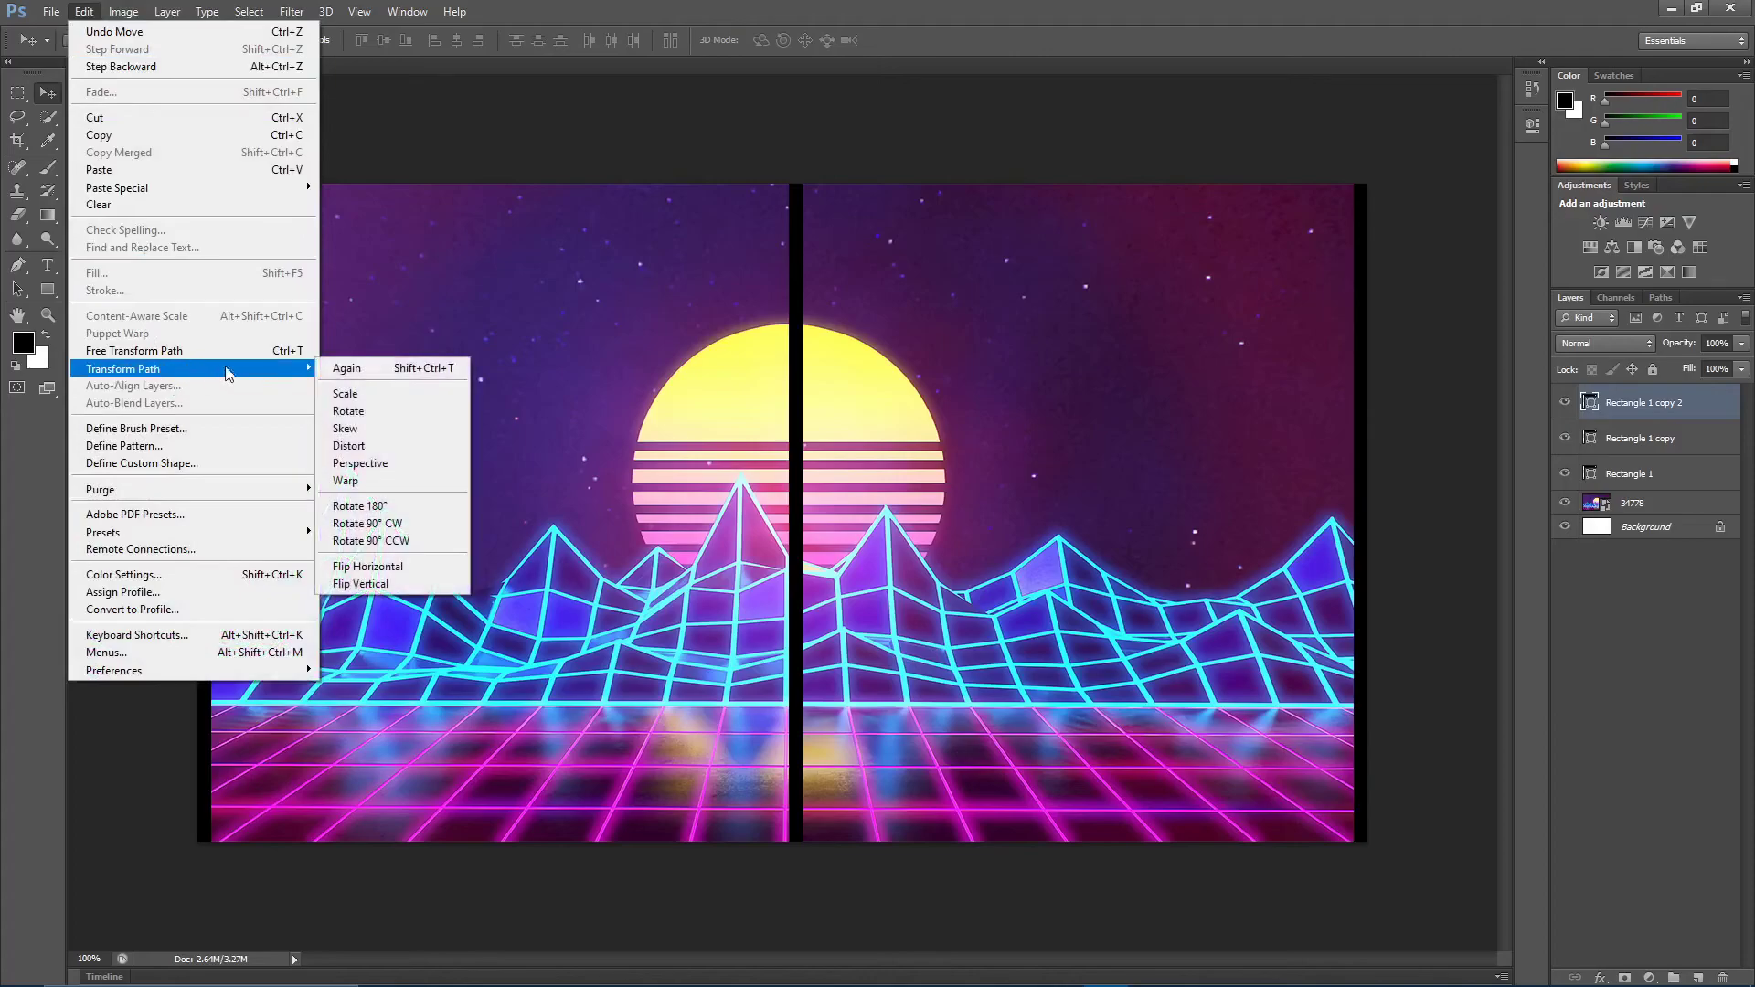
click(410, 527)
drag(699, 509, 435, 837)
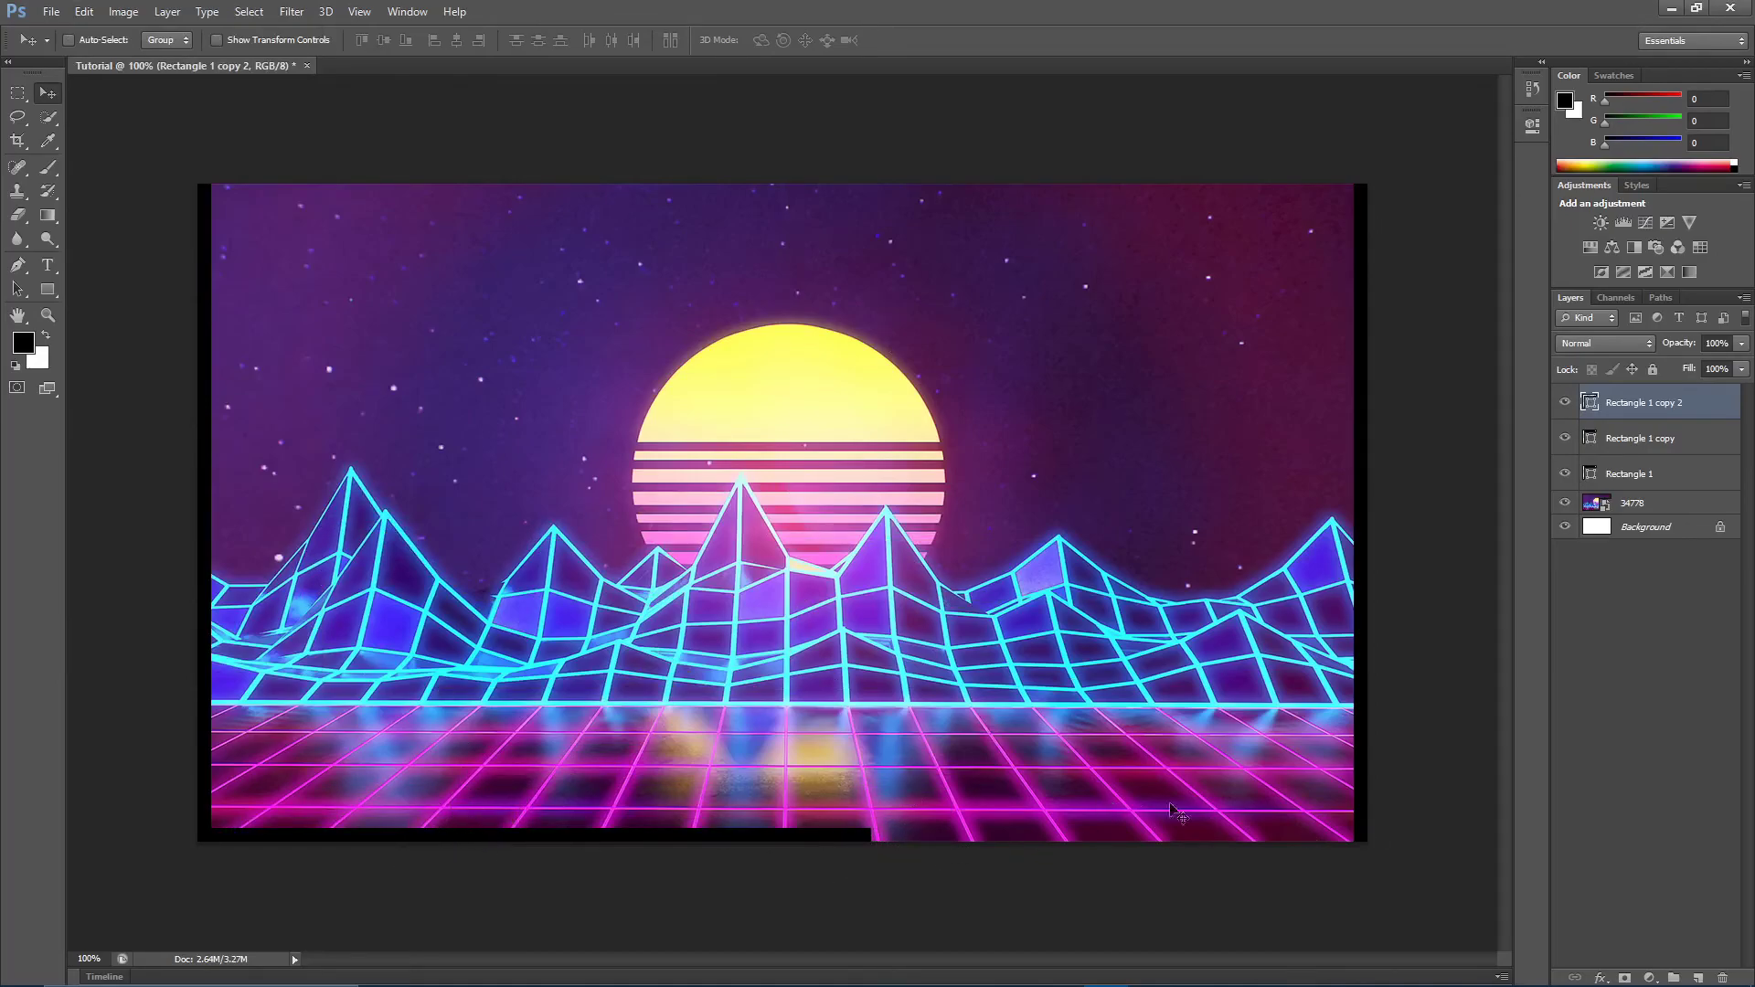
Stretch the bottom bar with Free Transform to a width of 173.13% so it reaches the right-edge bar
click(84, 11)
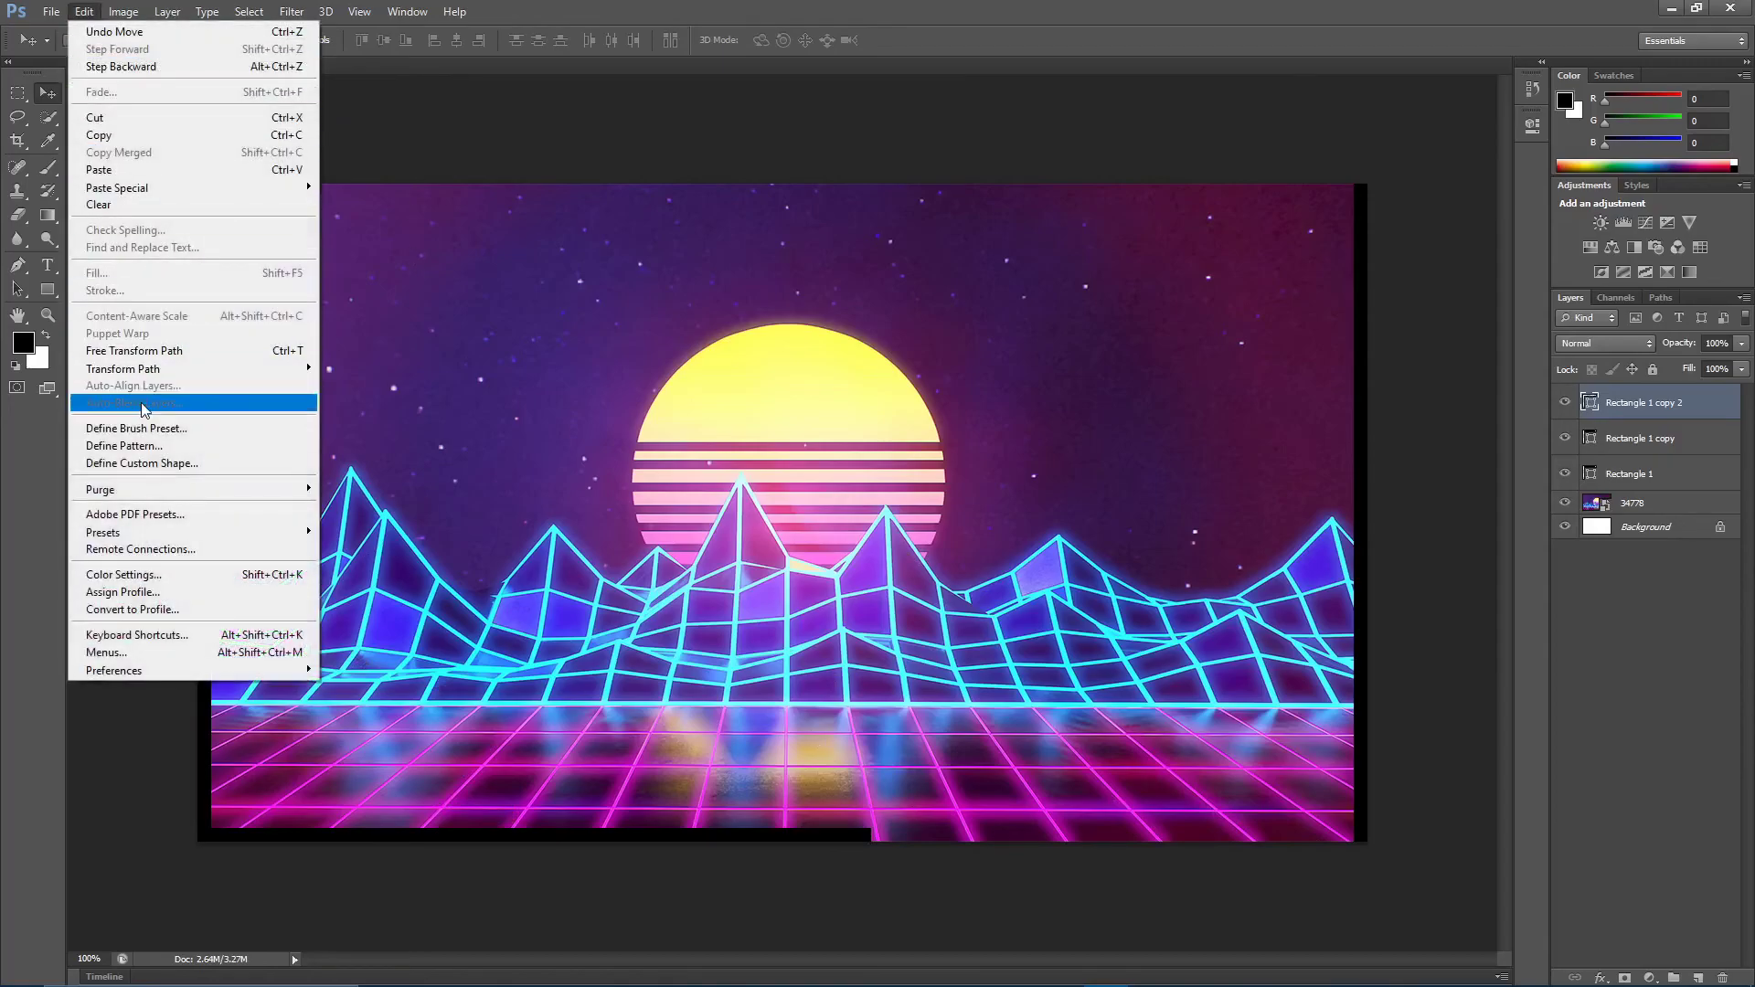
click(181, 351)
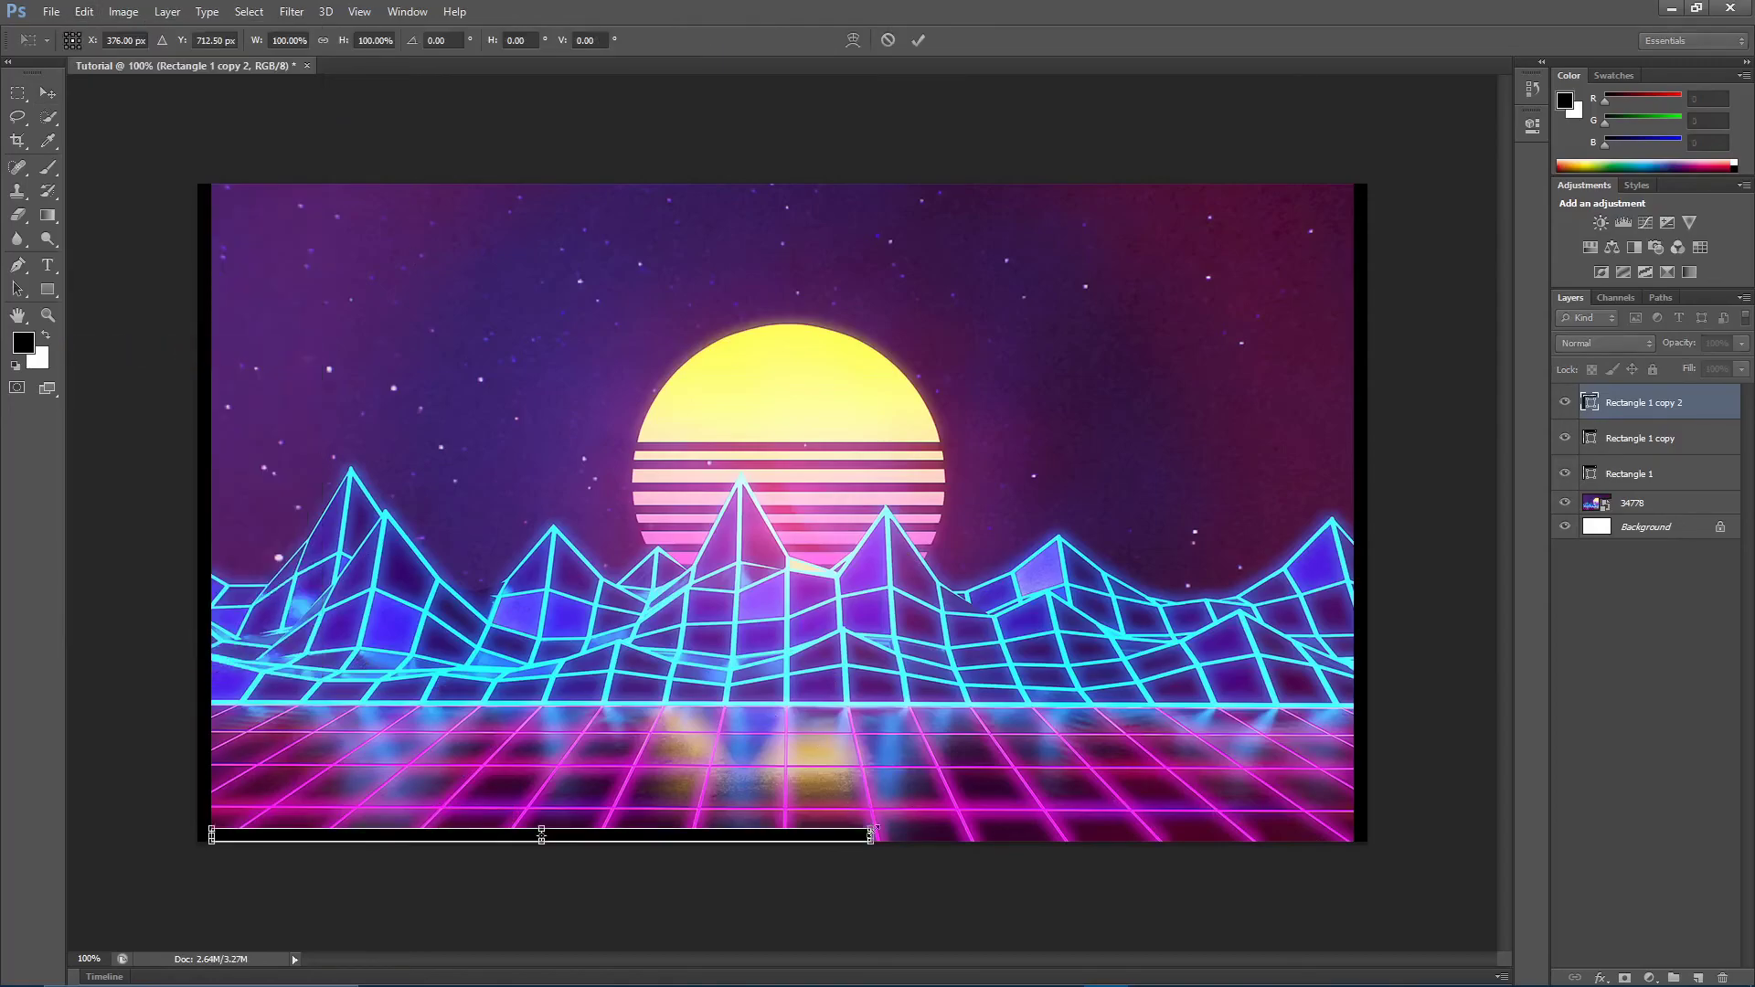
drag(872, 836, 1363, 838)
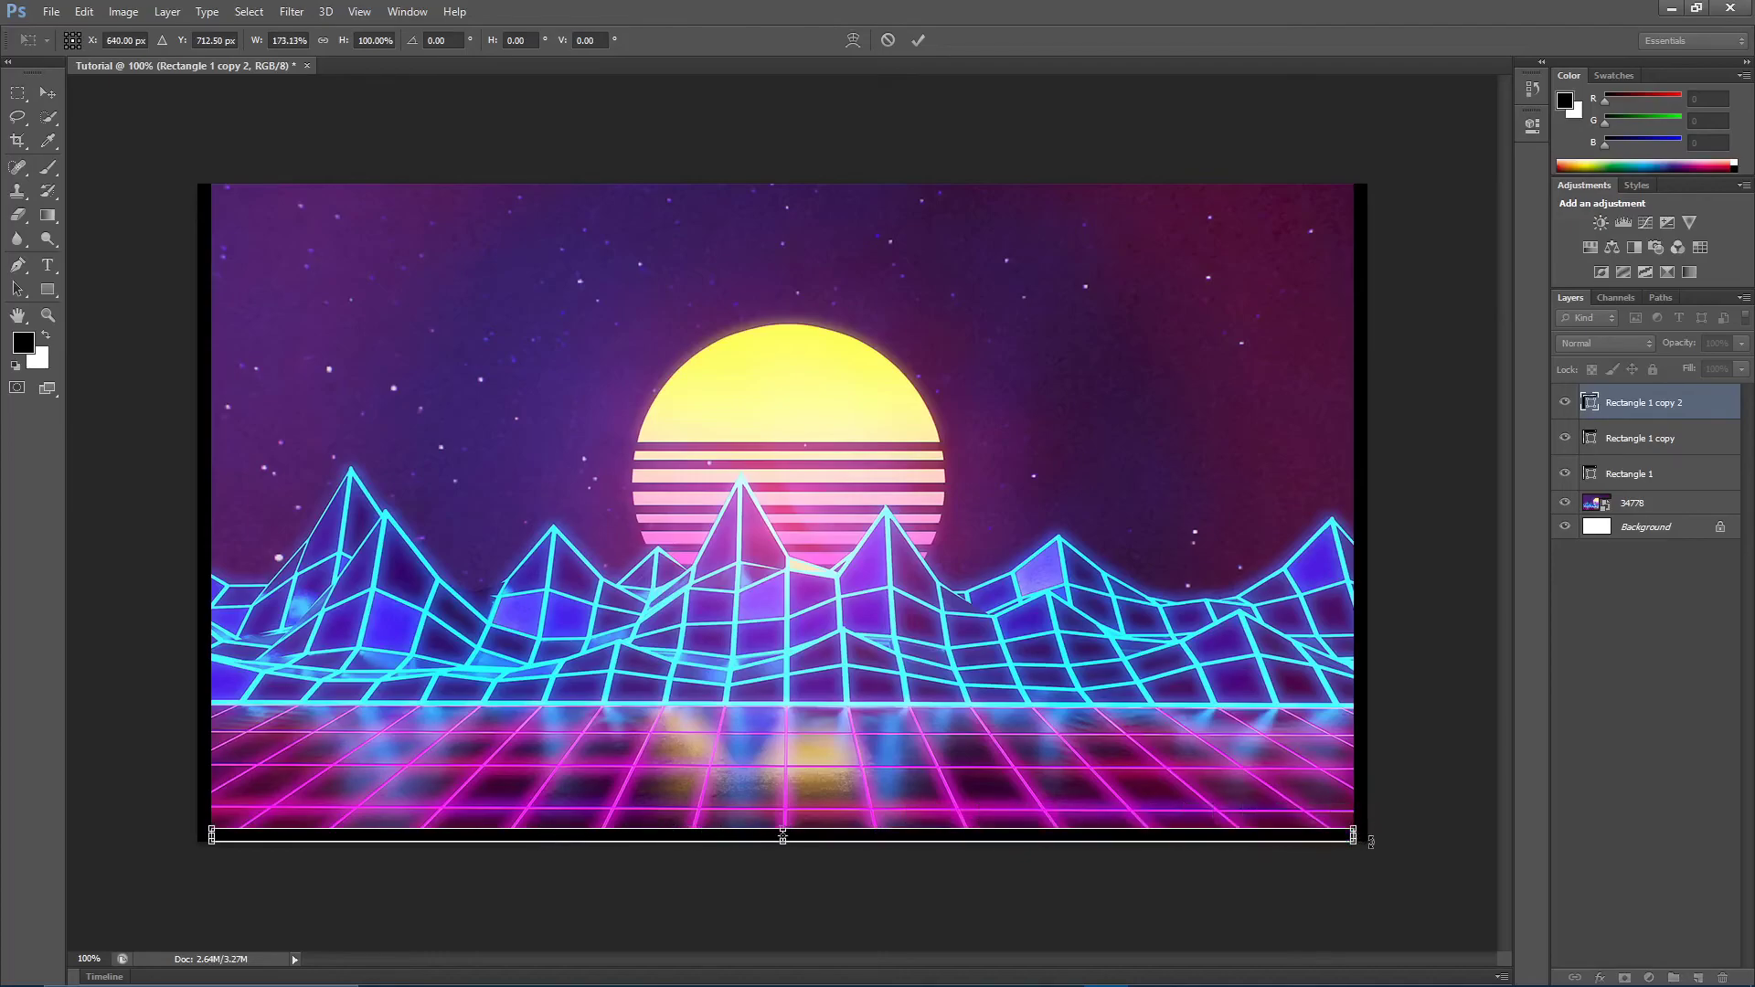
click(919, 40)
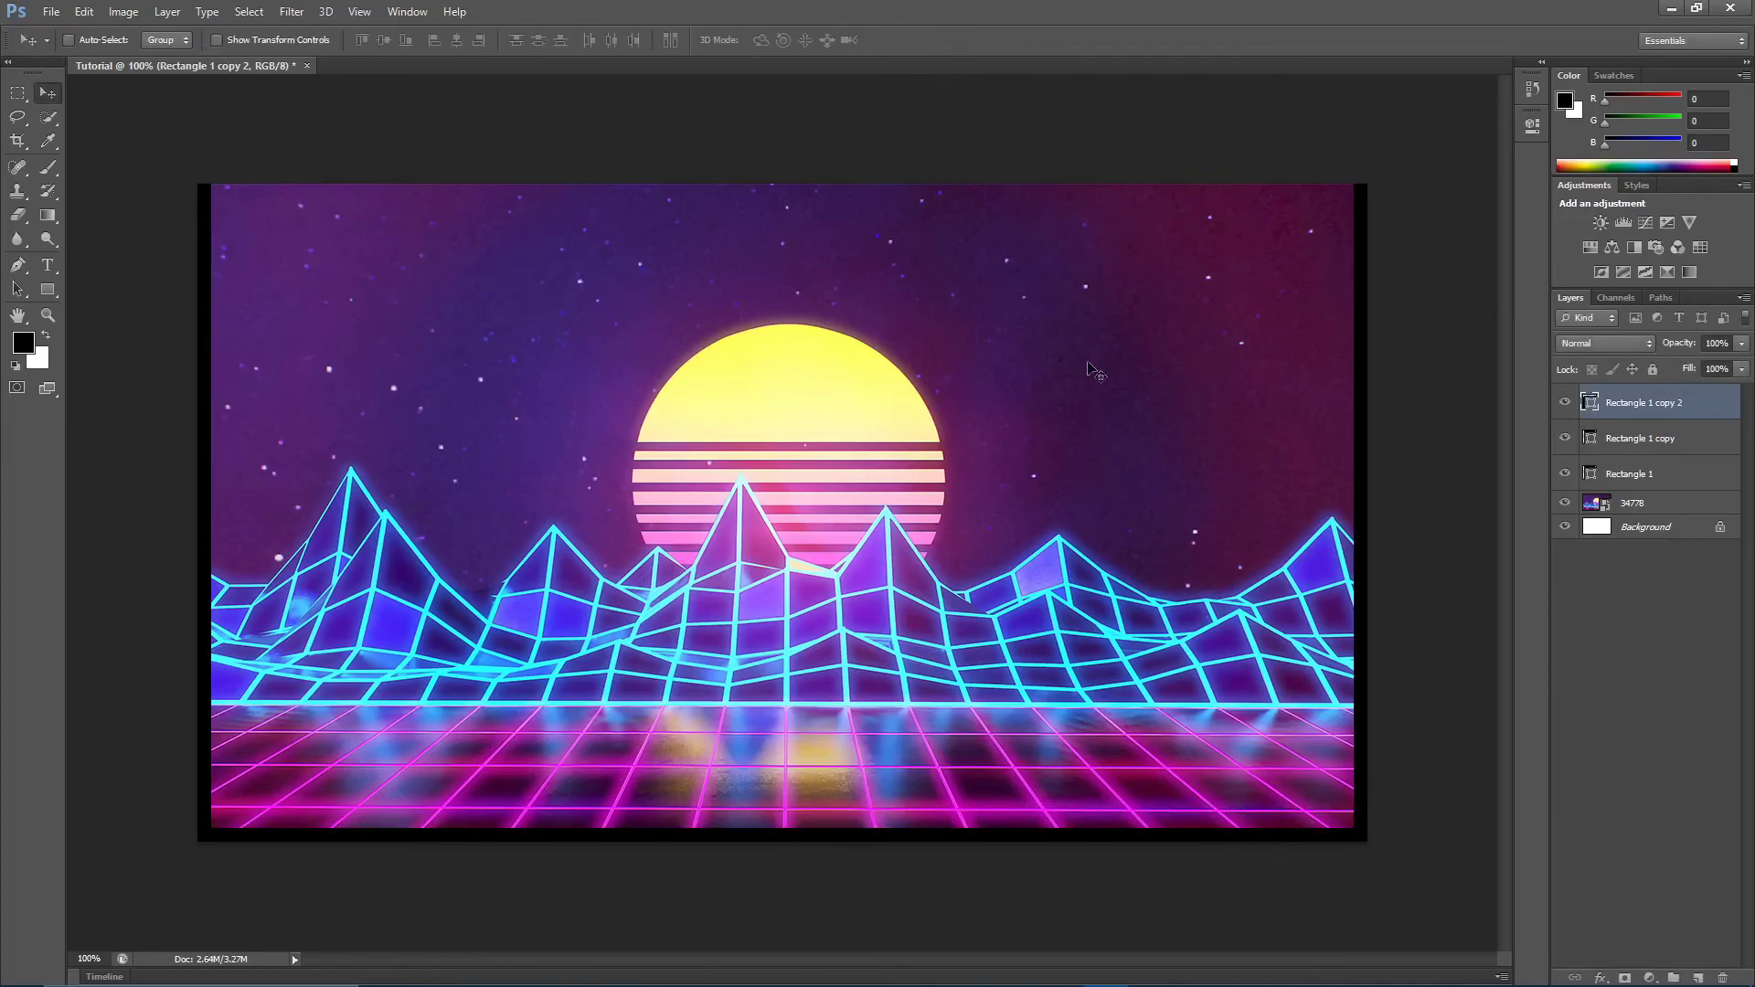
Duplicate the bottom bar's layer and move the copy to the canvas's top edge to close the border
right_click(1661, 402)
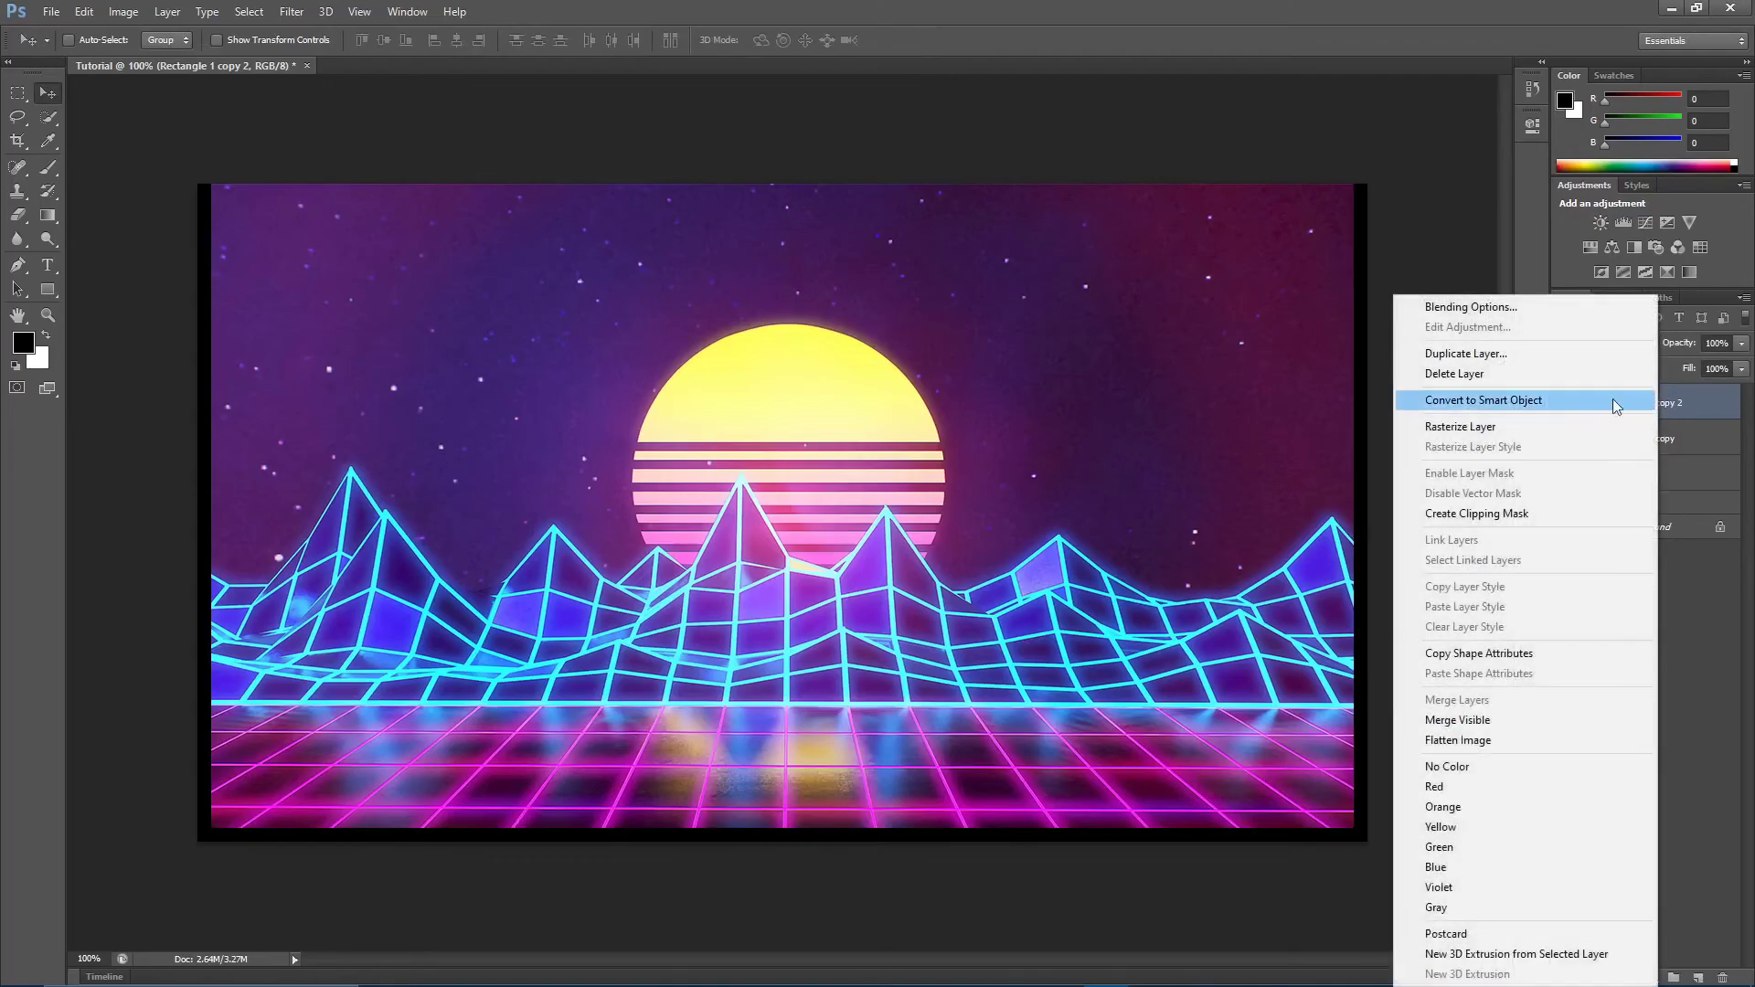
click(1532, 356)
key(Return)
drag(827, 864, 804, 221)
mouse_move(689, 227)
mouse_down()
mouse_move(672, 211)
mouse_move(677, 226)
mouse_up()
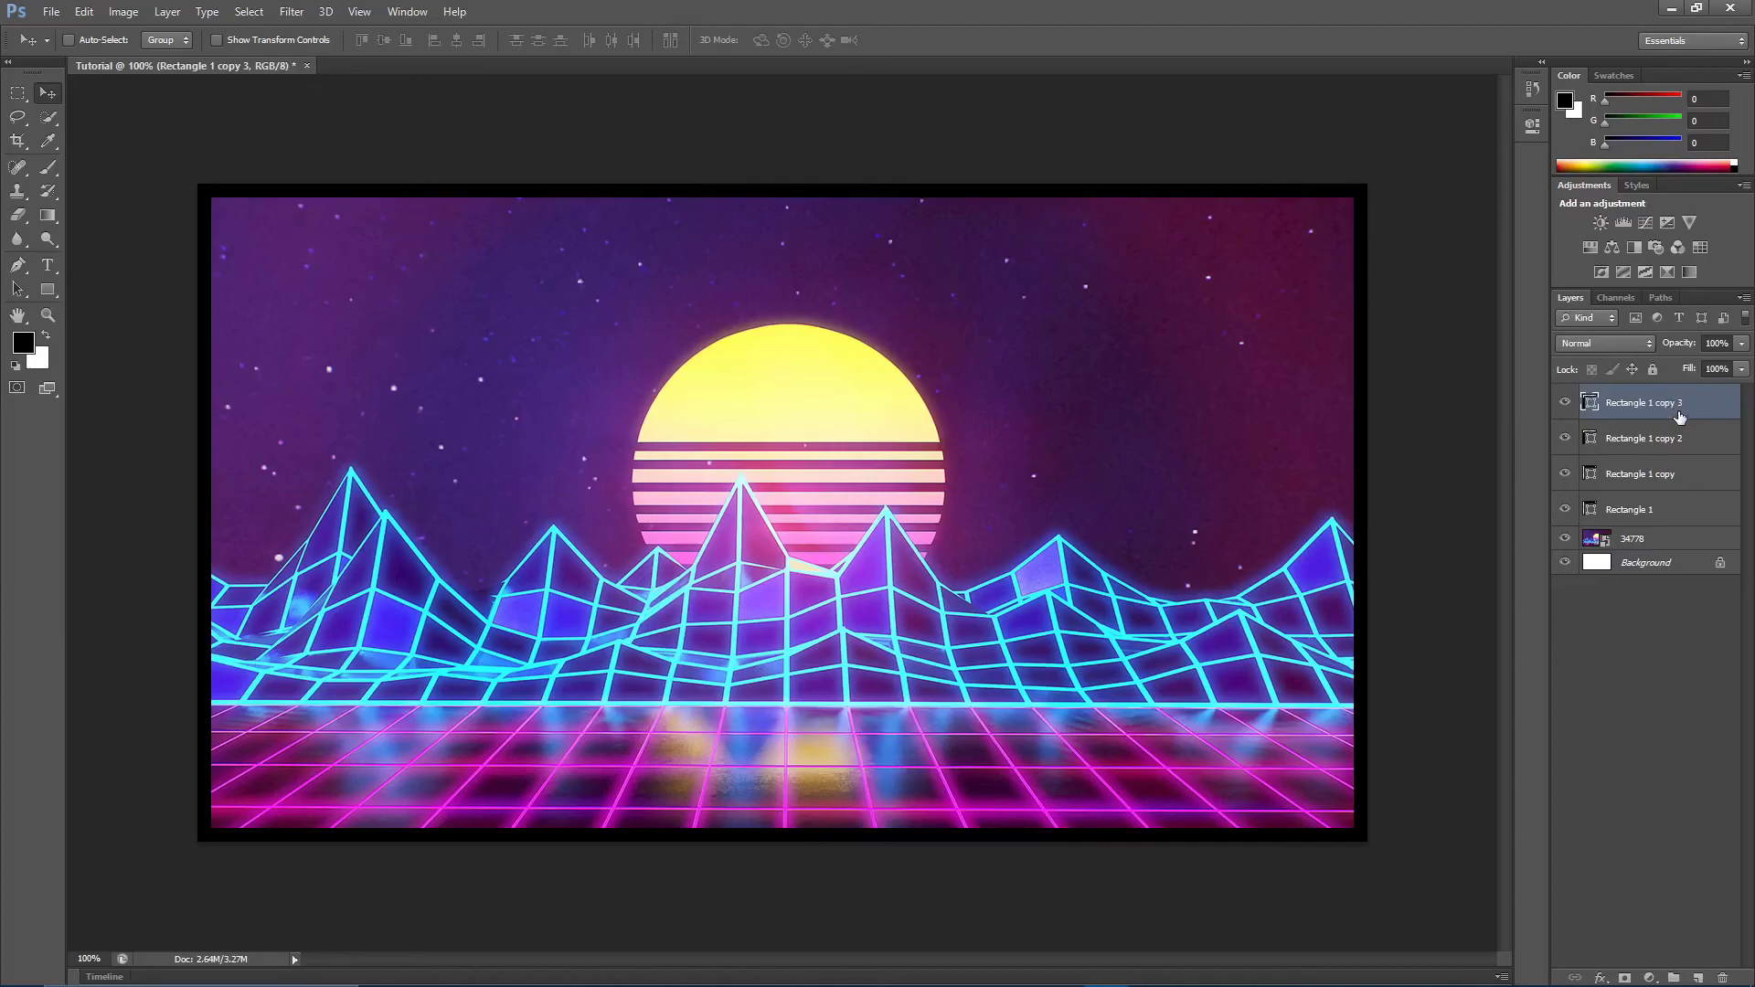
Combine the four rectangle layers of the border into a single smart object
shift+click(1649, 517)
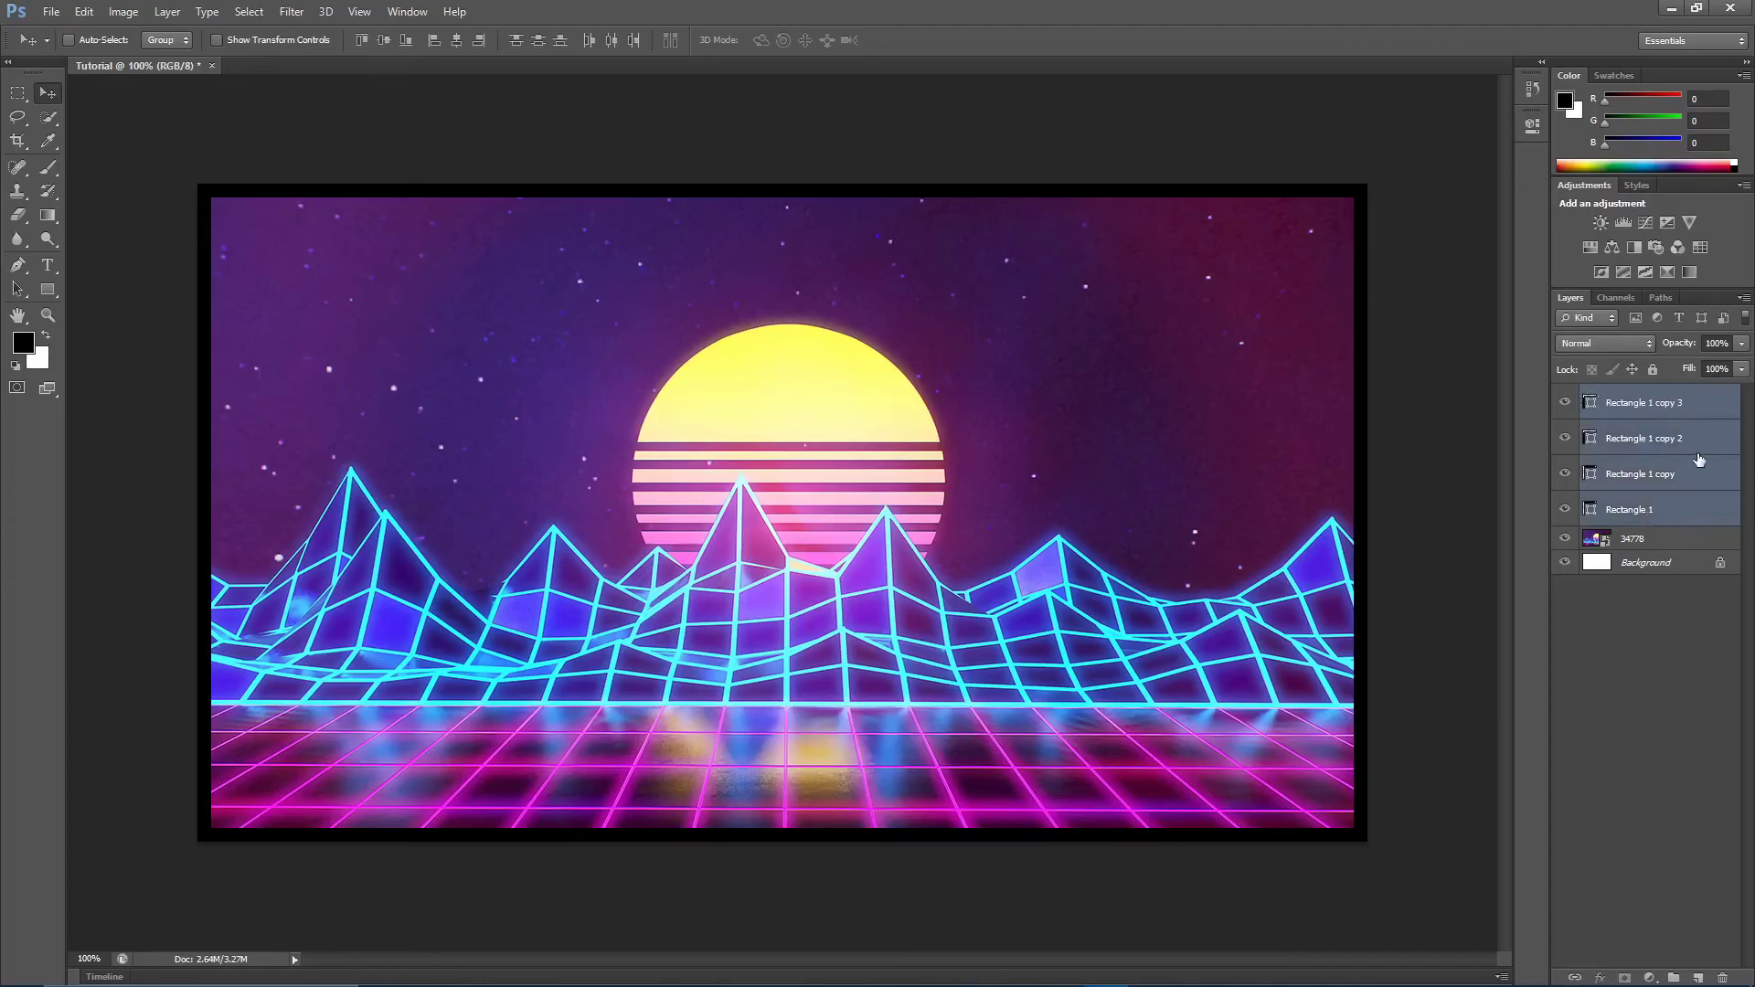
right_click(1652, 419)
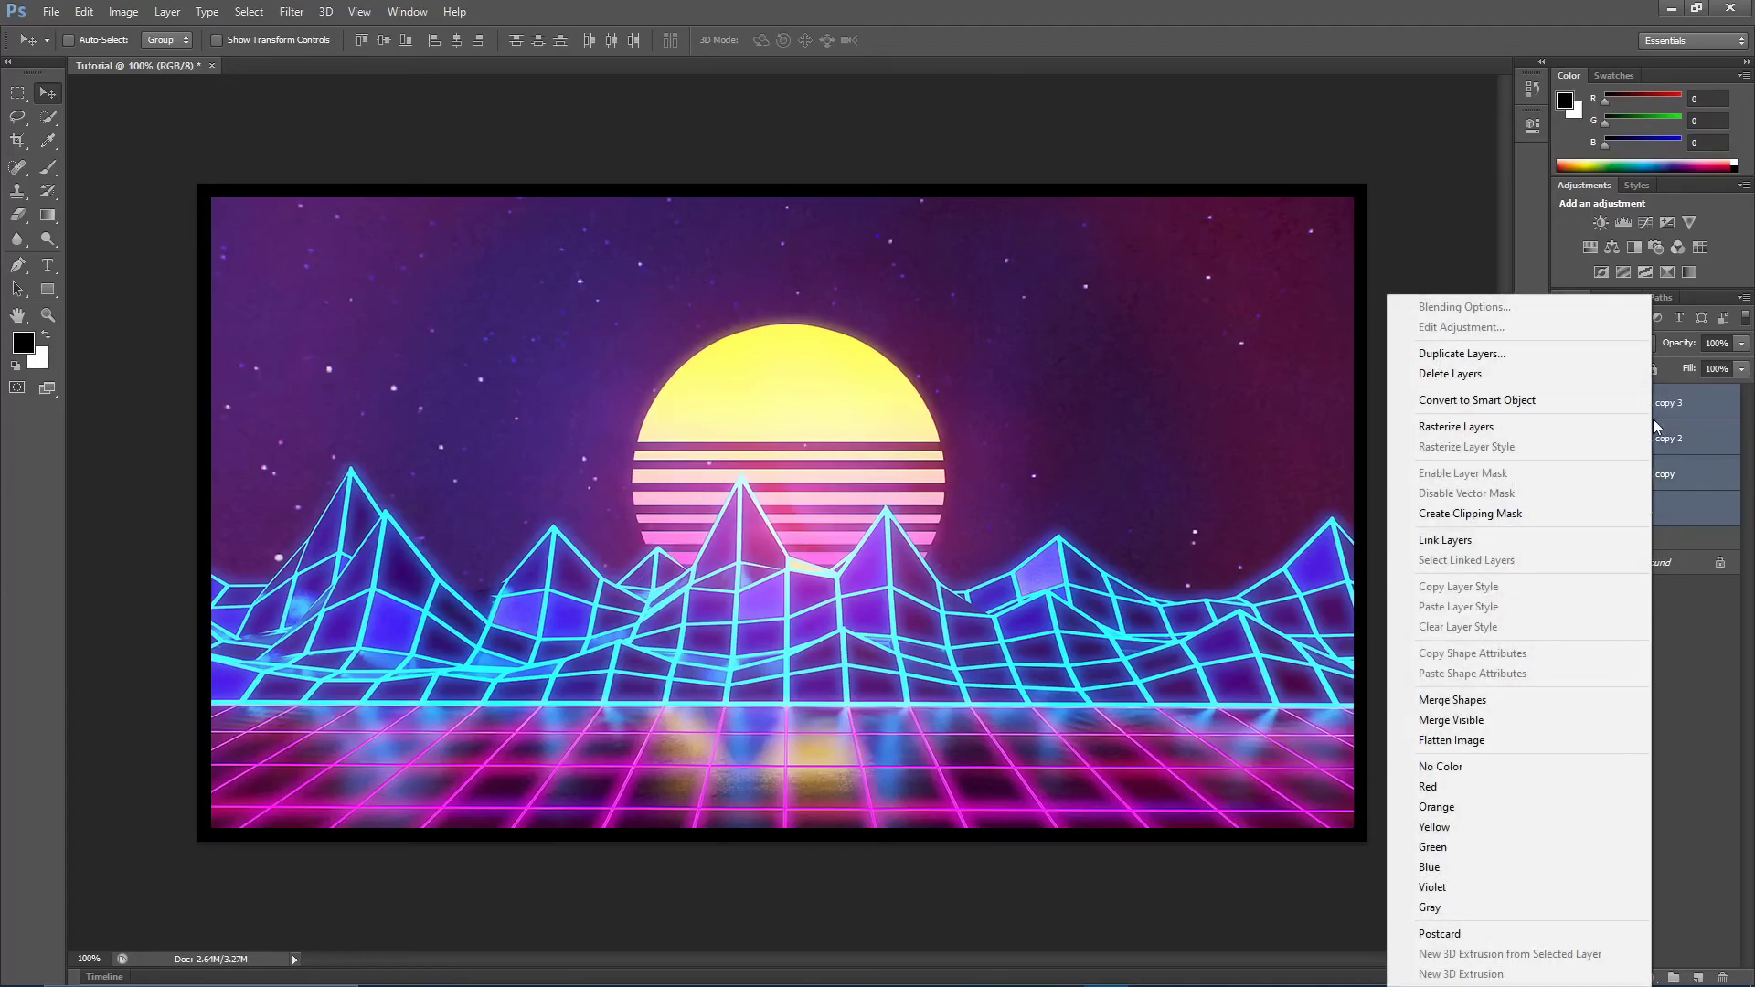
click(1570, 402)
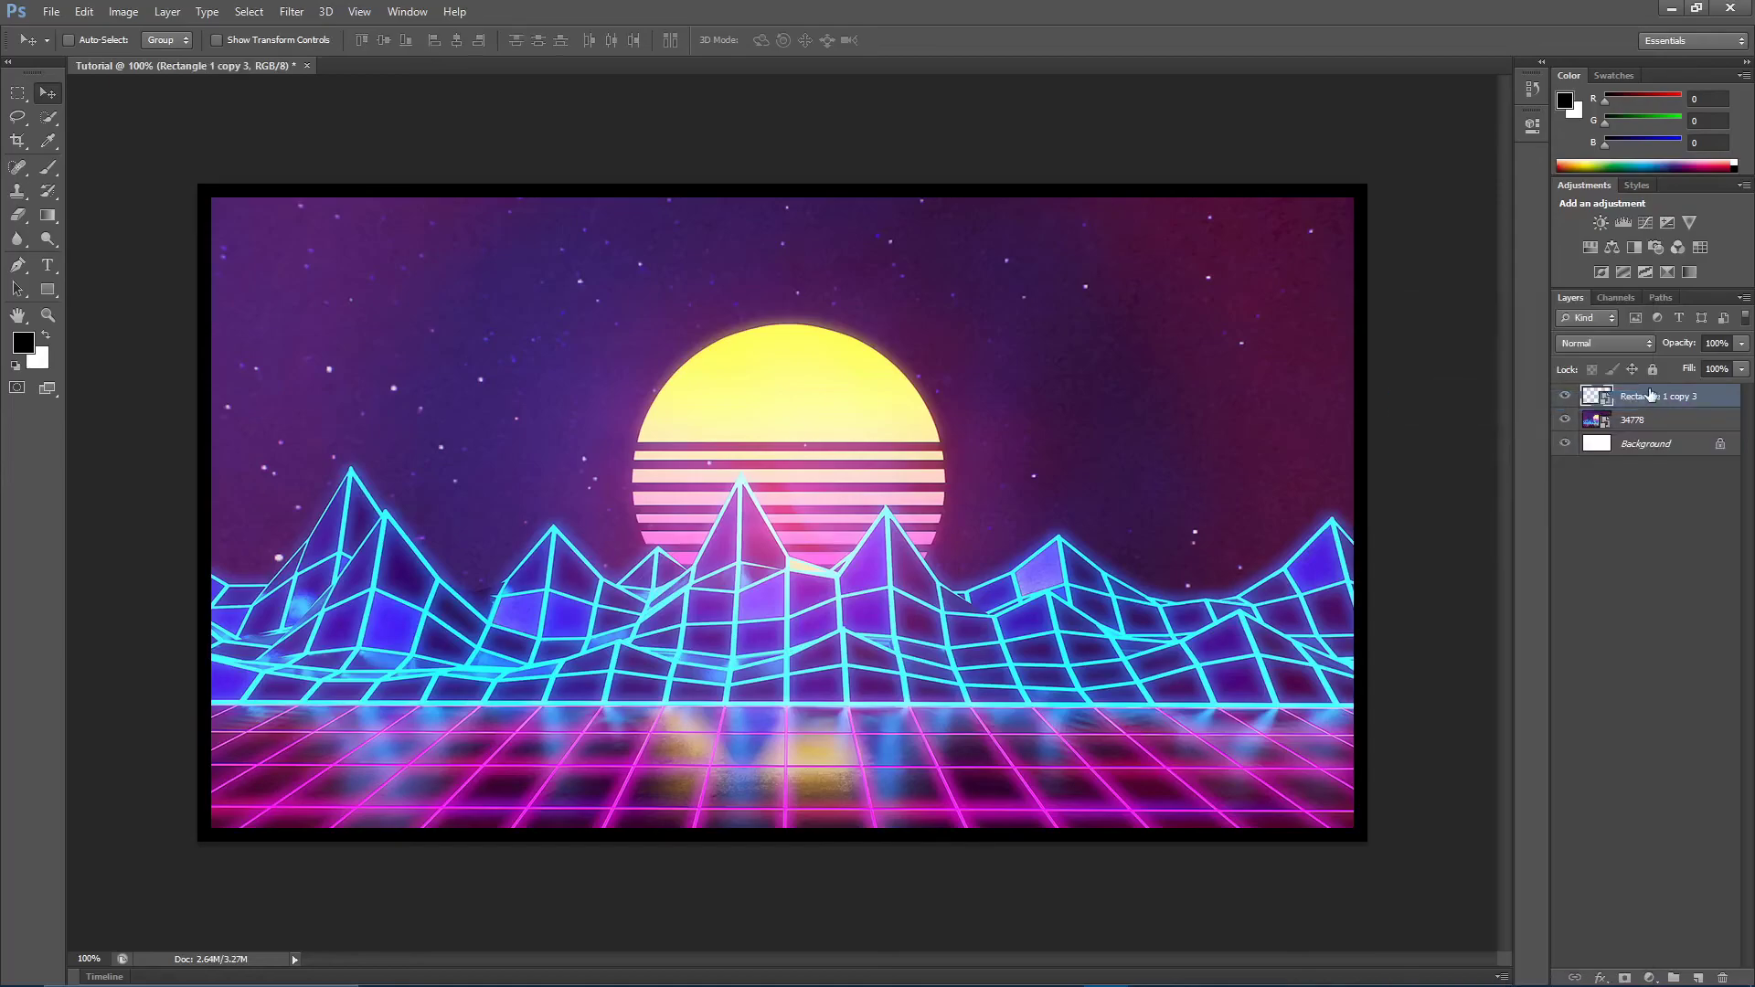
Apply a white (ffffff) Color Overlay at 100% opacity to the border layer and convert it to a smart object again
double_click(1716, 405)
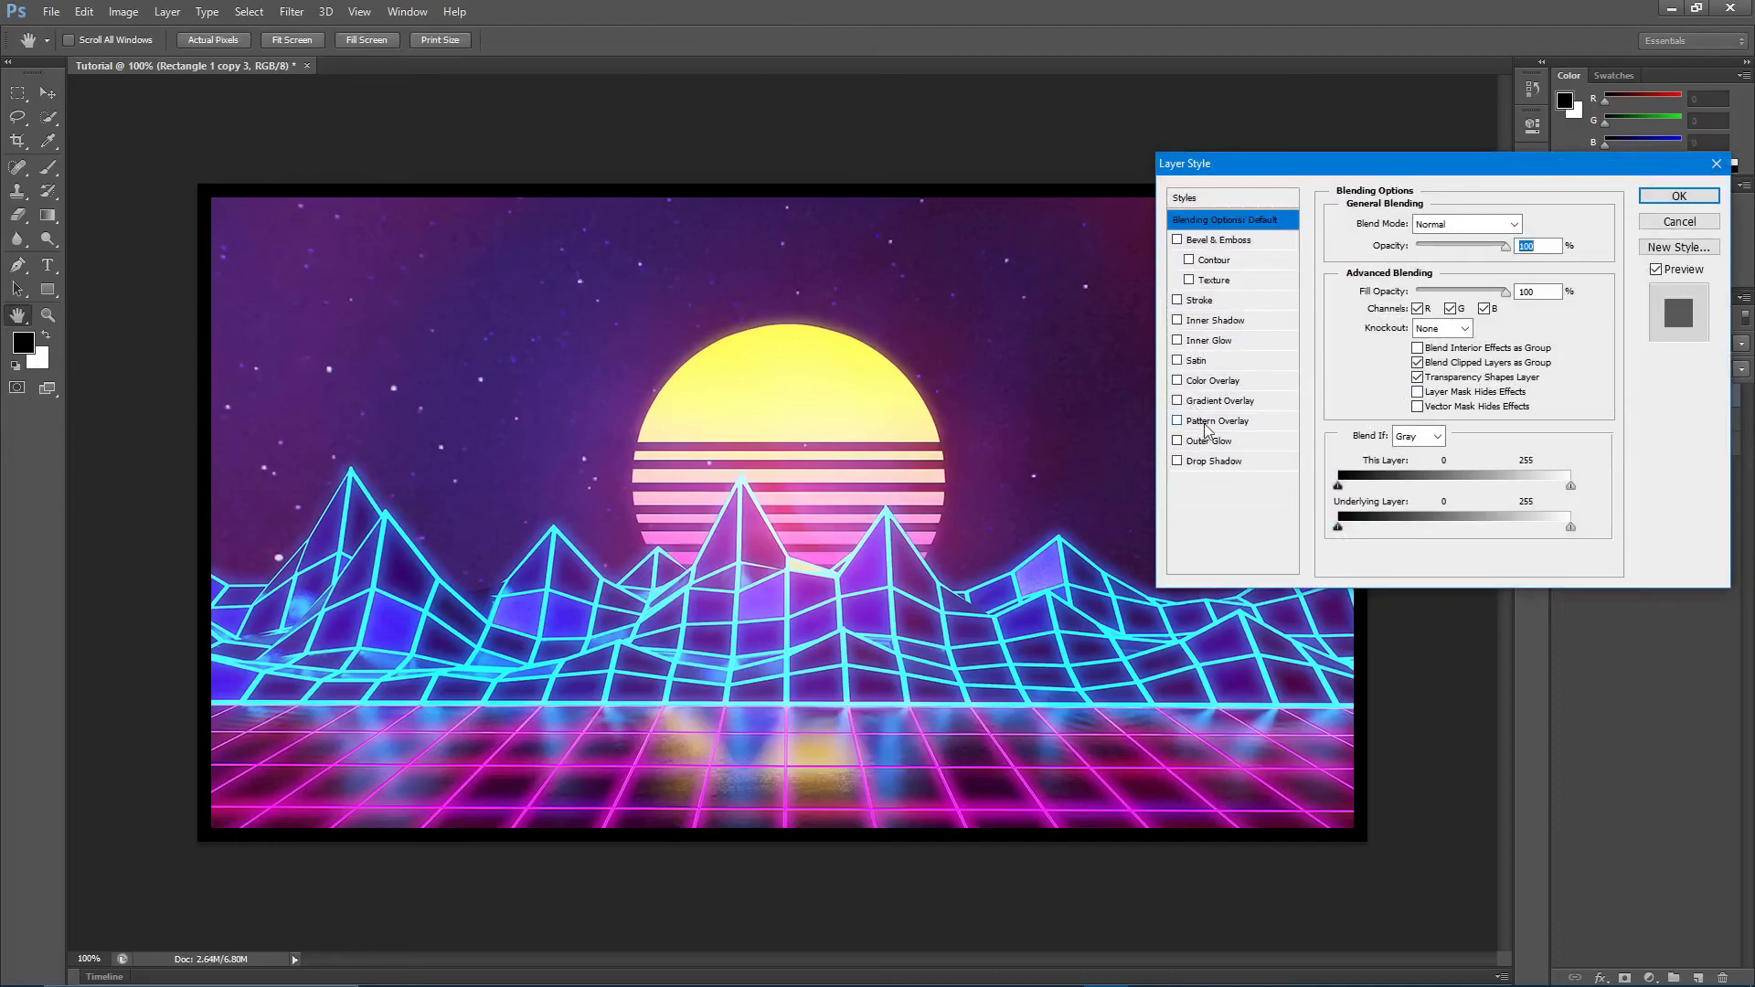
drag(1294, 177, 1106, 215)
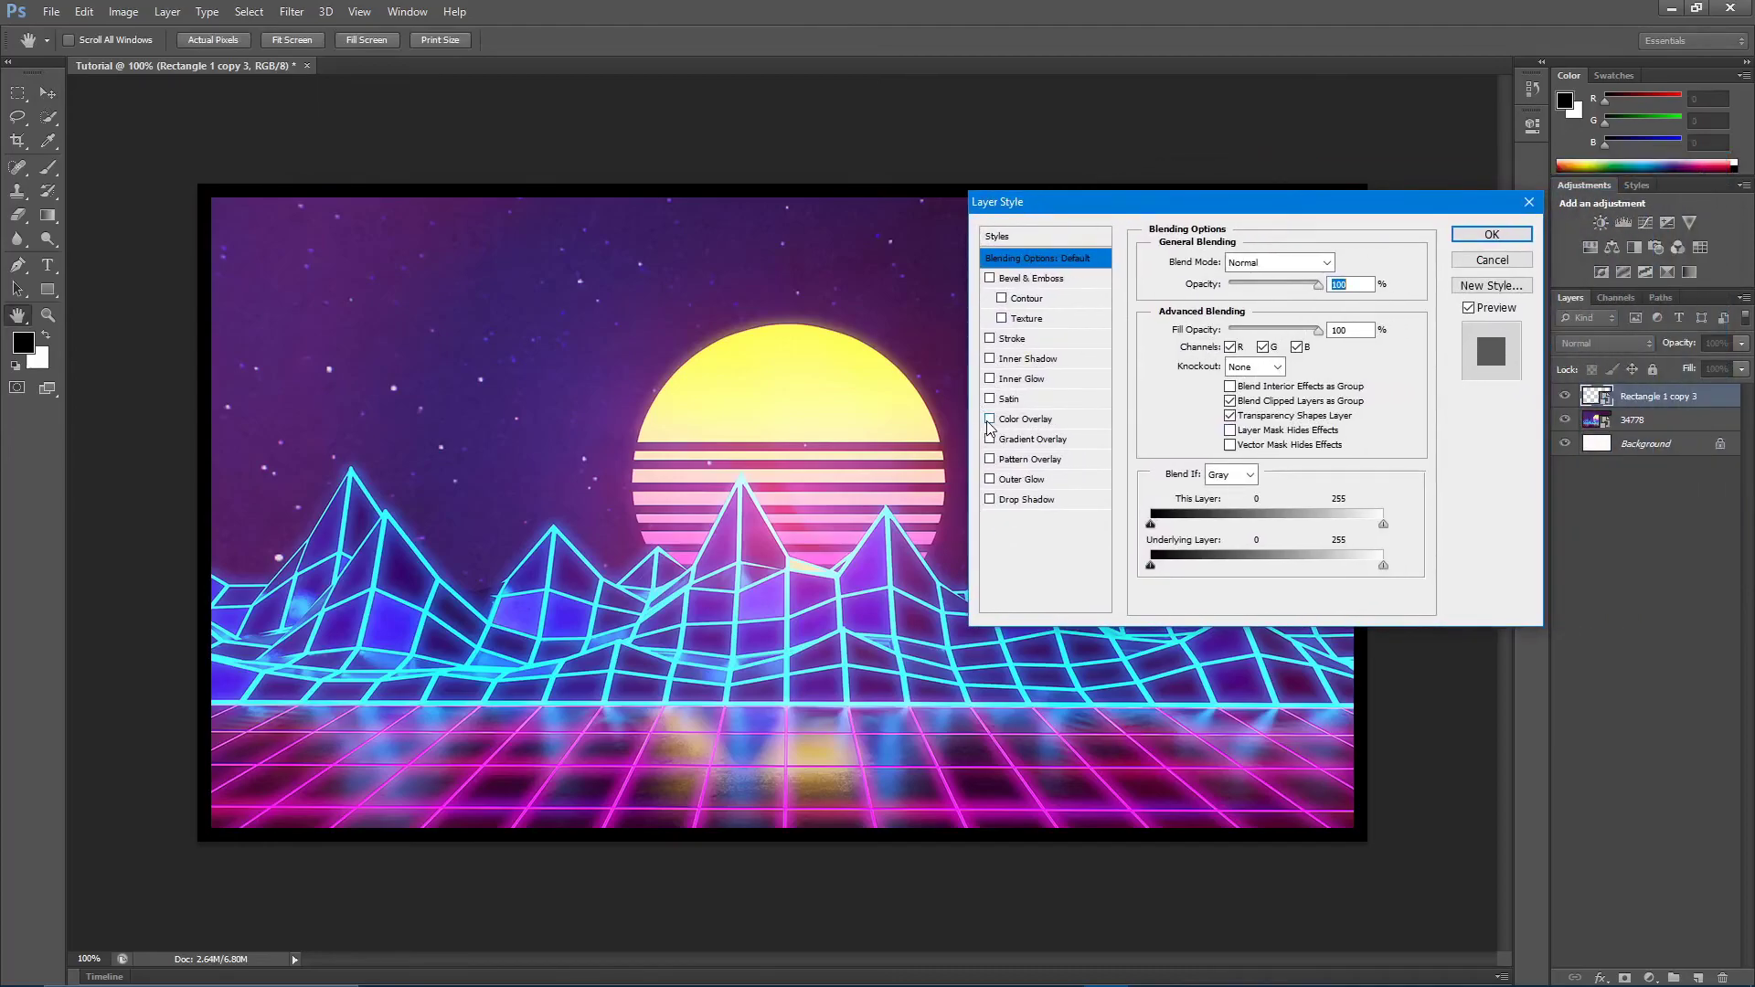
click(989, 420)
click(1022, 419)
click(1344, 263)
click(1531, 539)
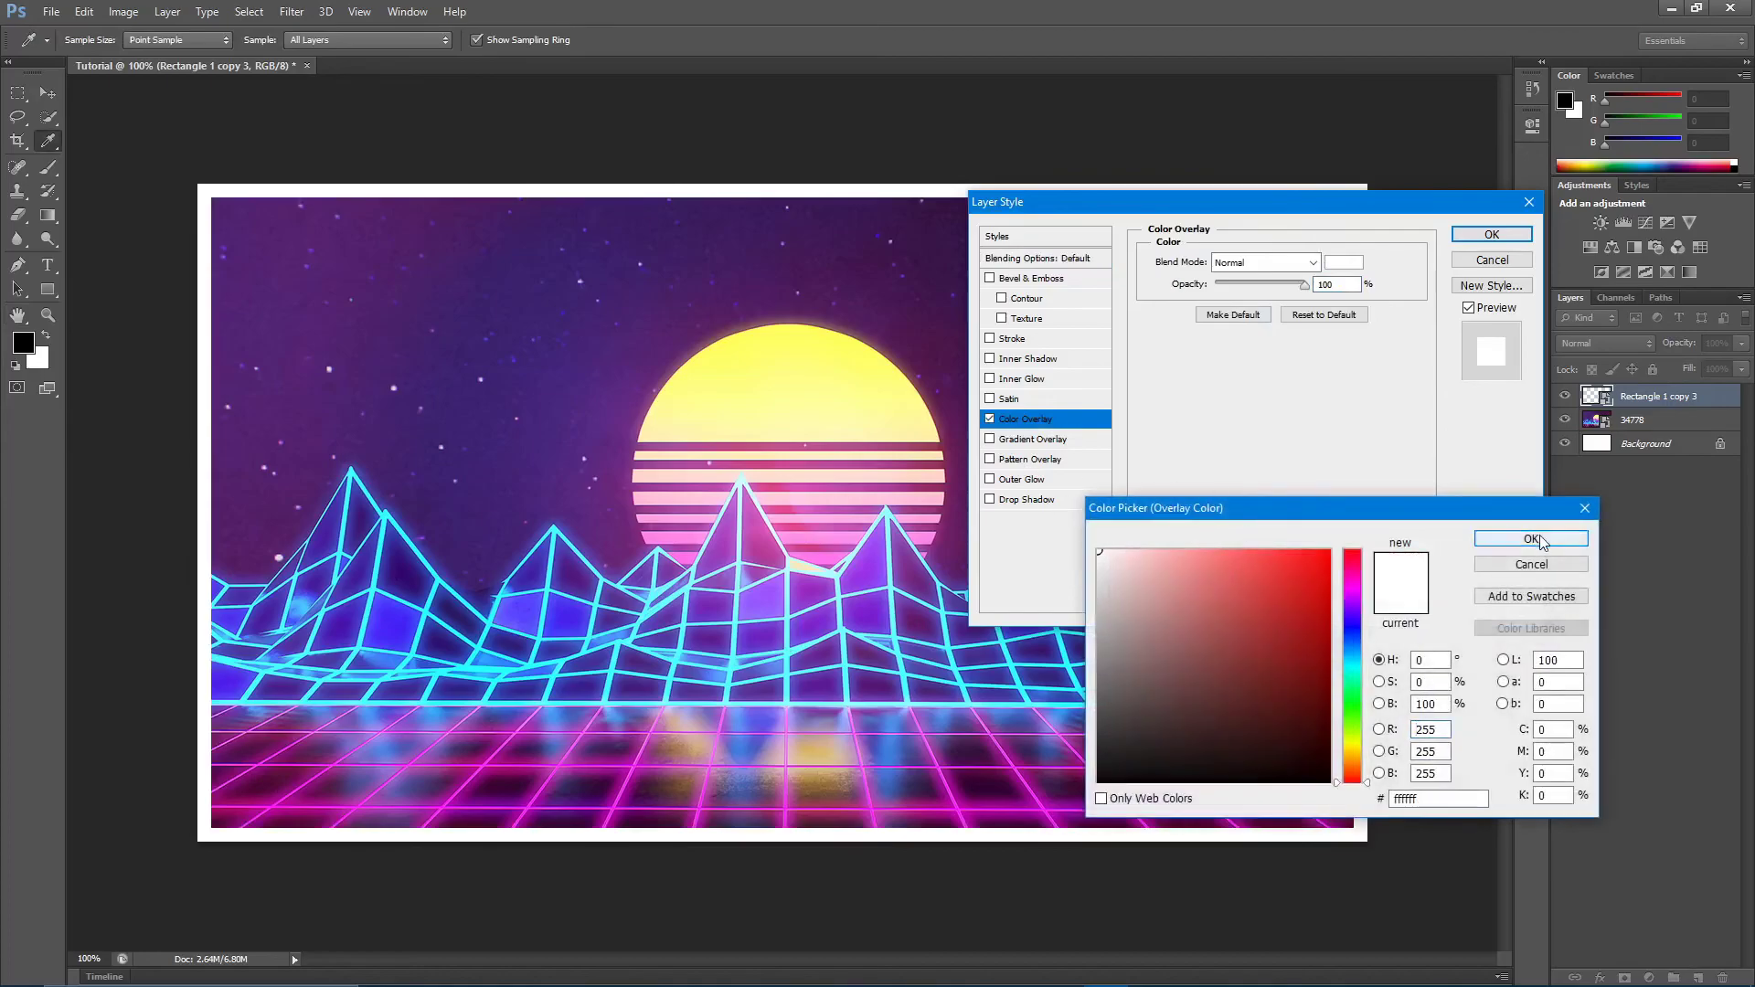
click(1343, 262)
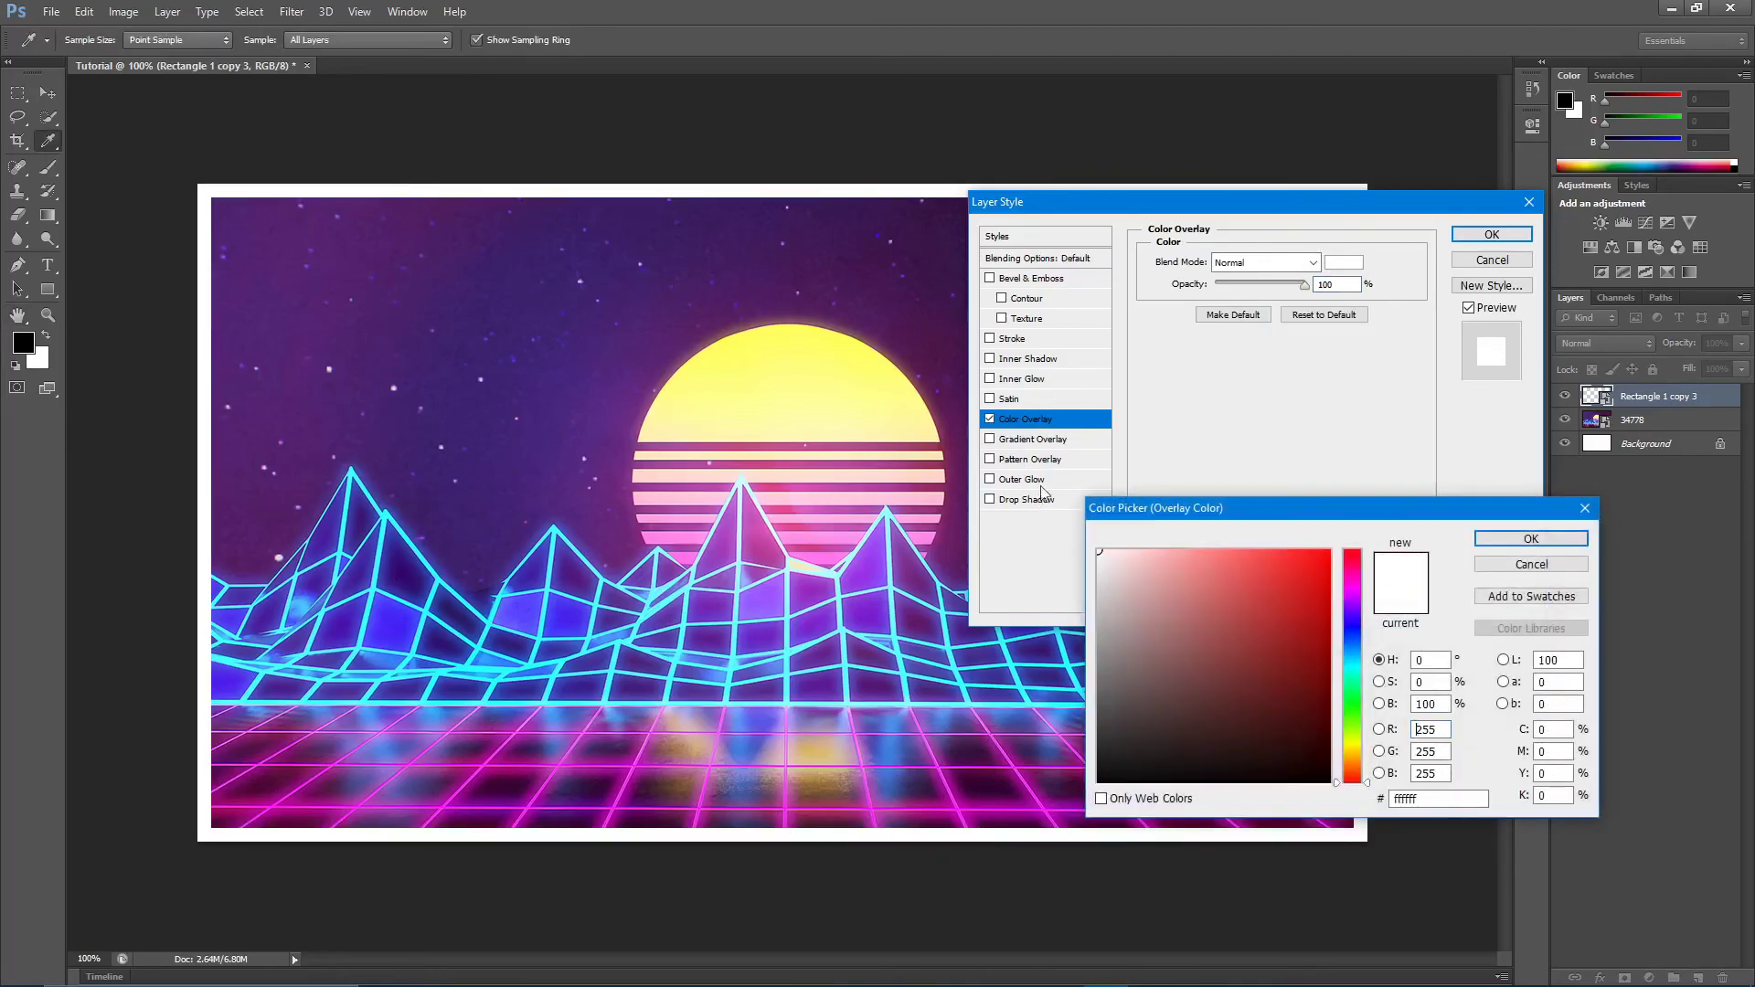
click(1525, 540)
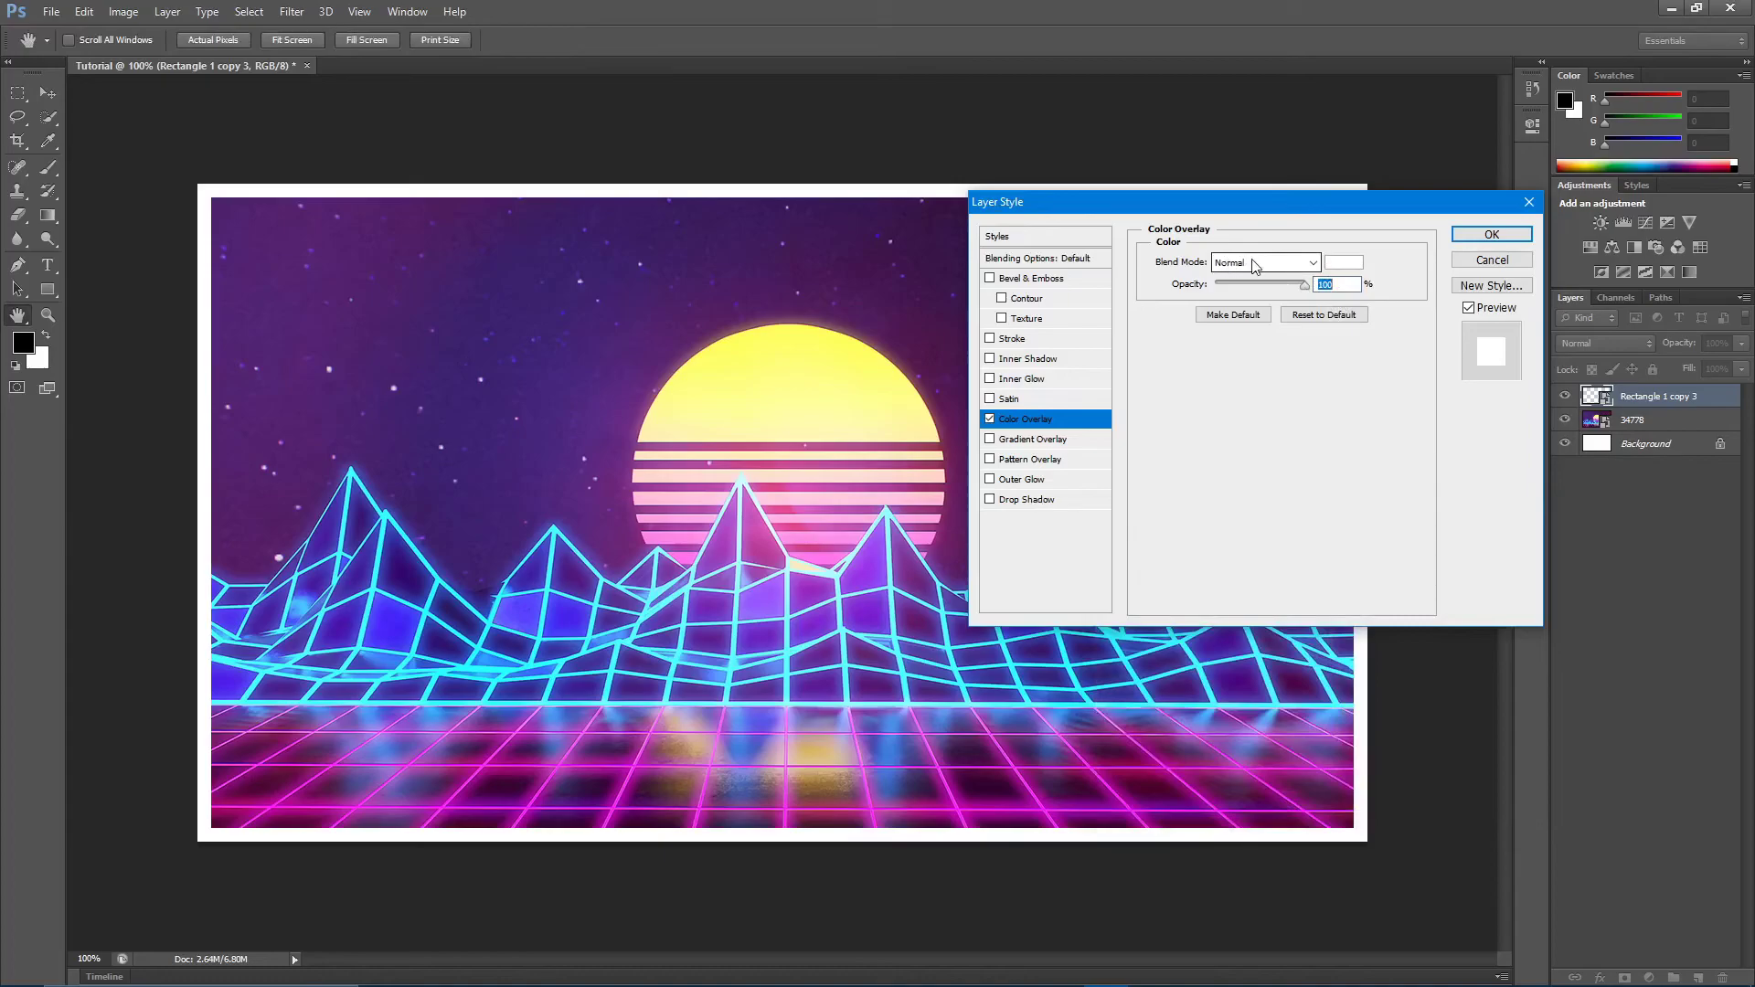
click(1503, 236)
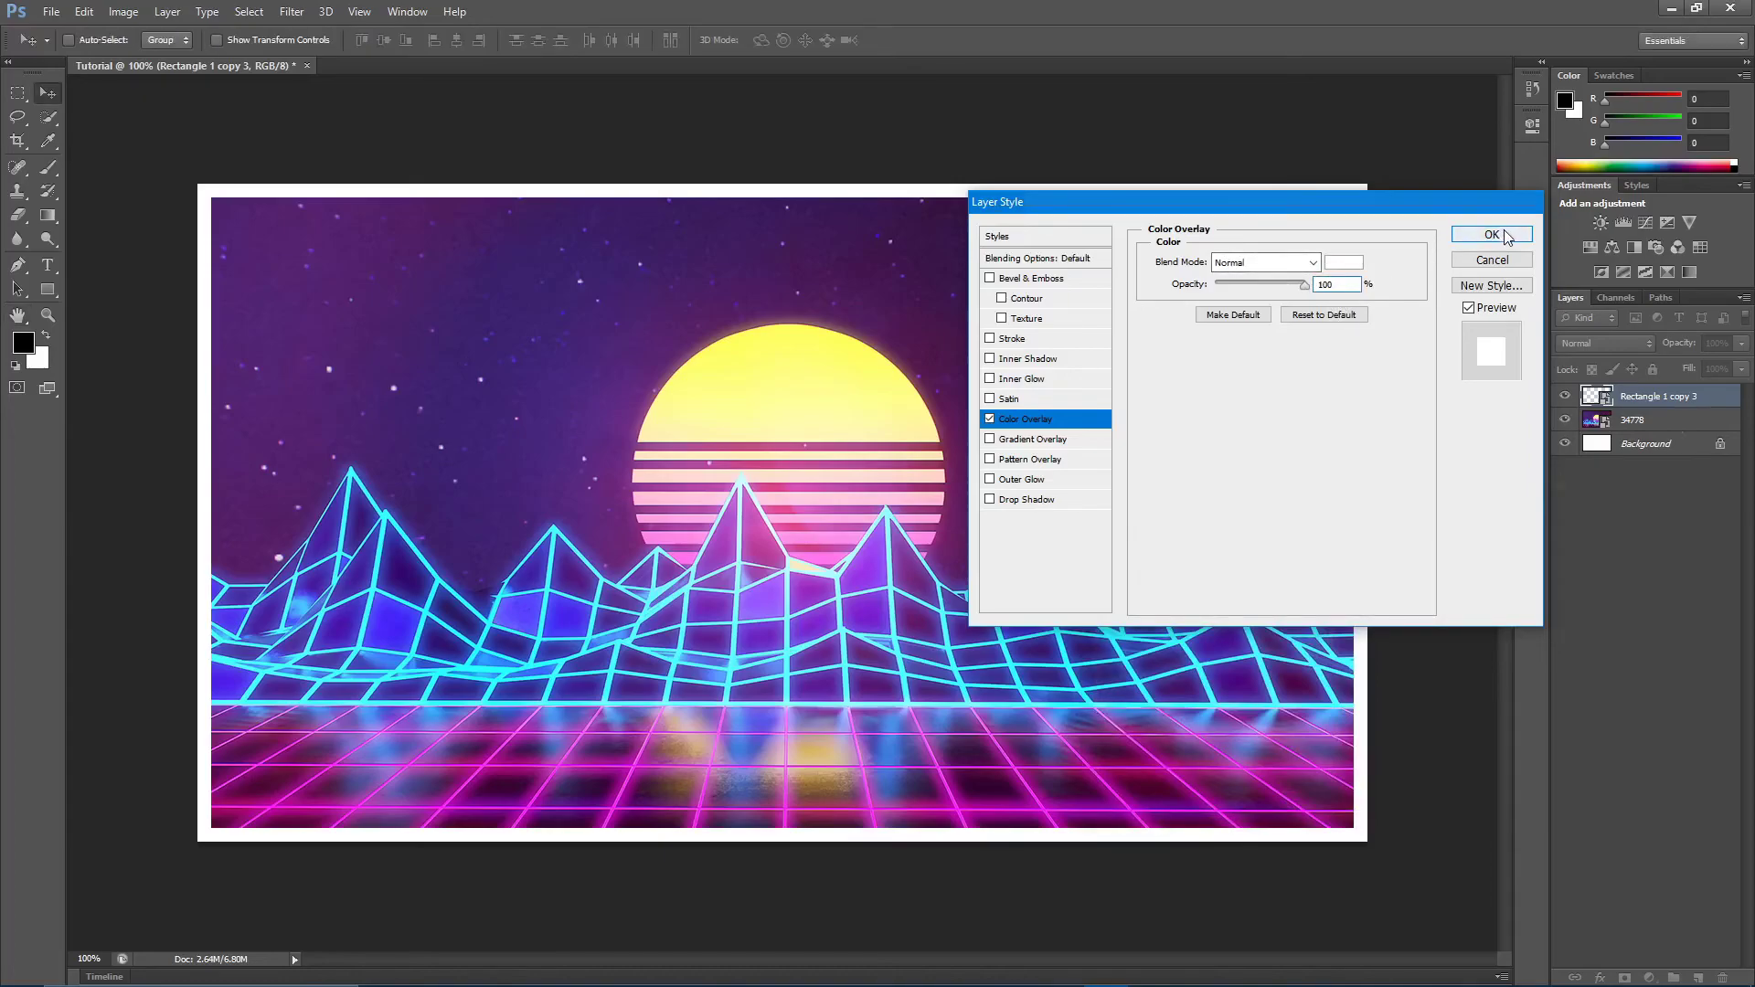
right_click(1672, 398)
click(1599, 366)
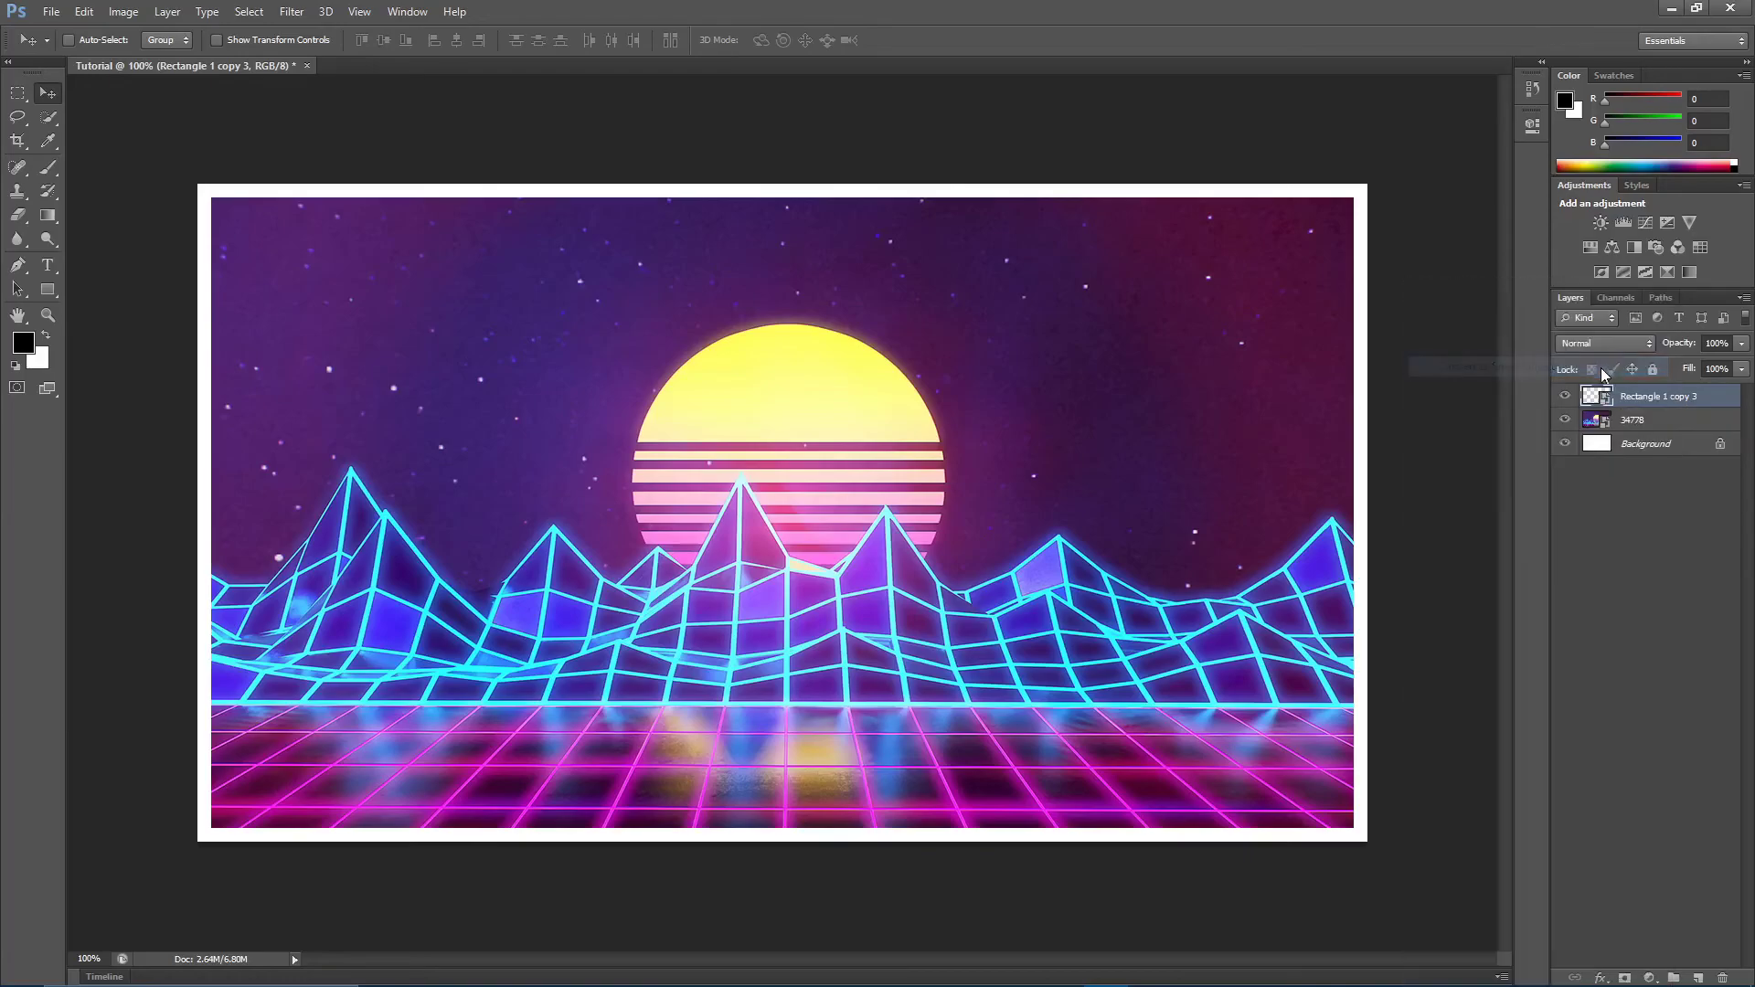
Set the border layer's blend mode to Overlay in its blending options
double_click(1714, 407)
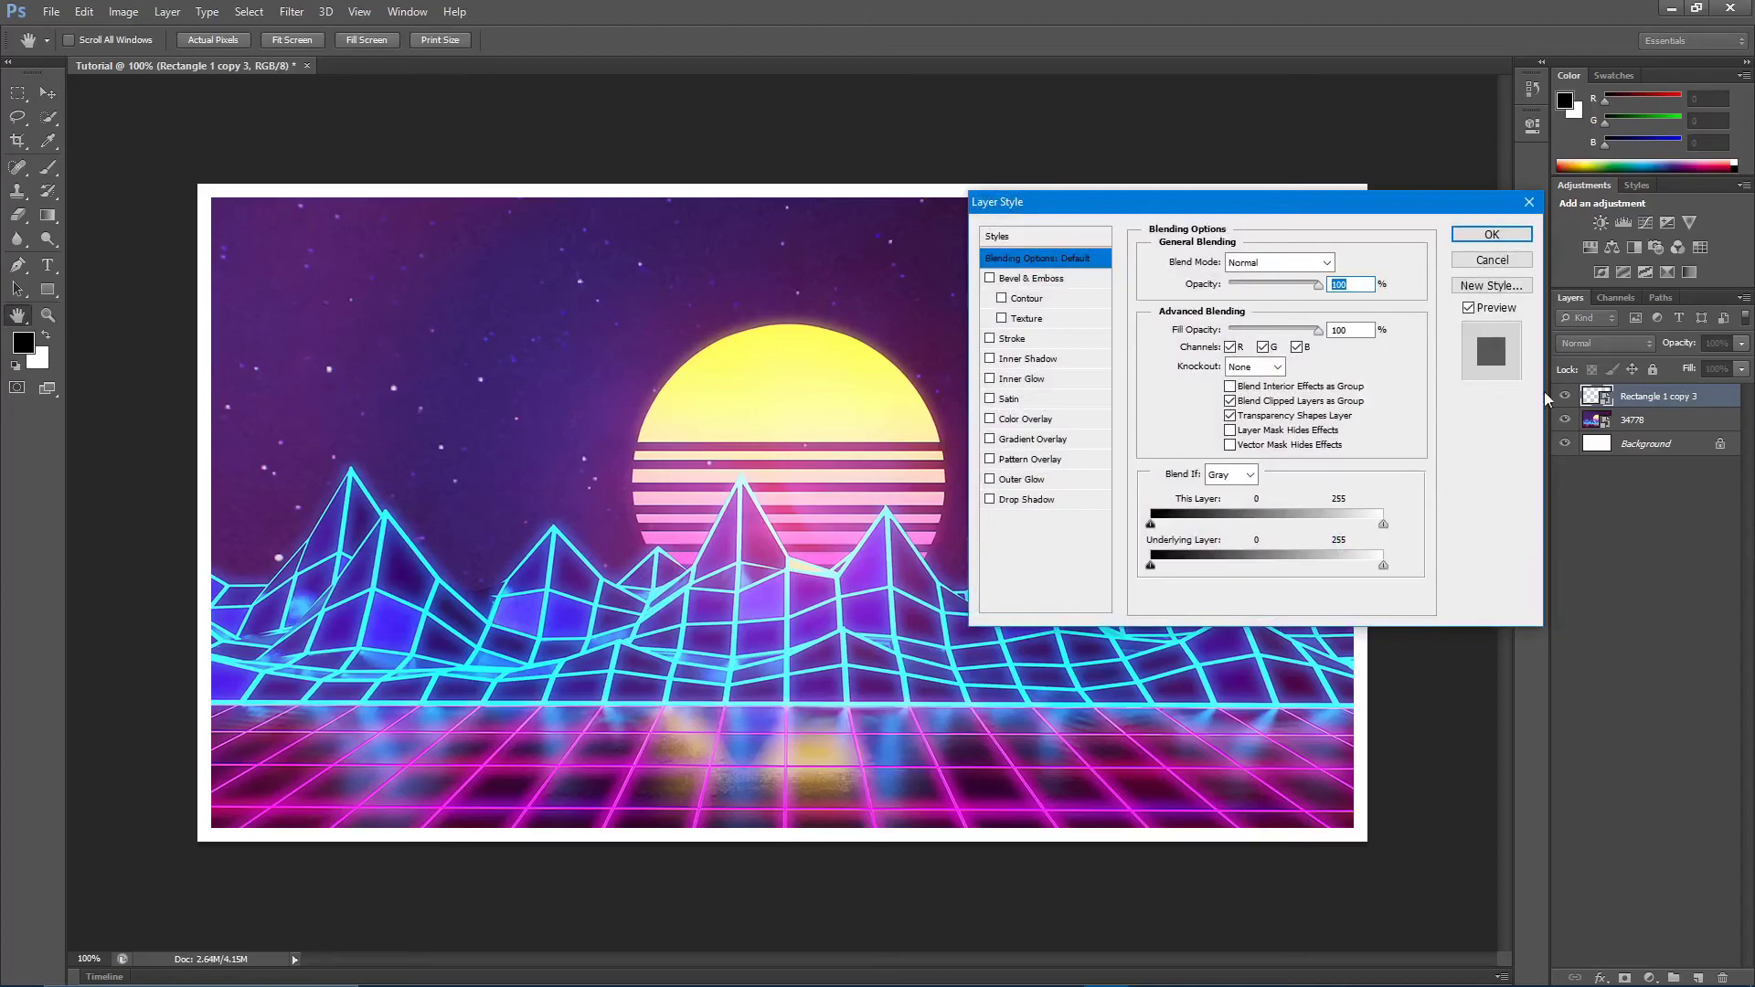
click(990, 419)
click(989, 420)
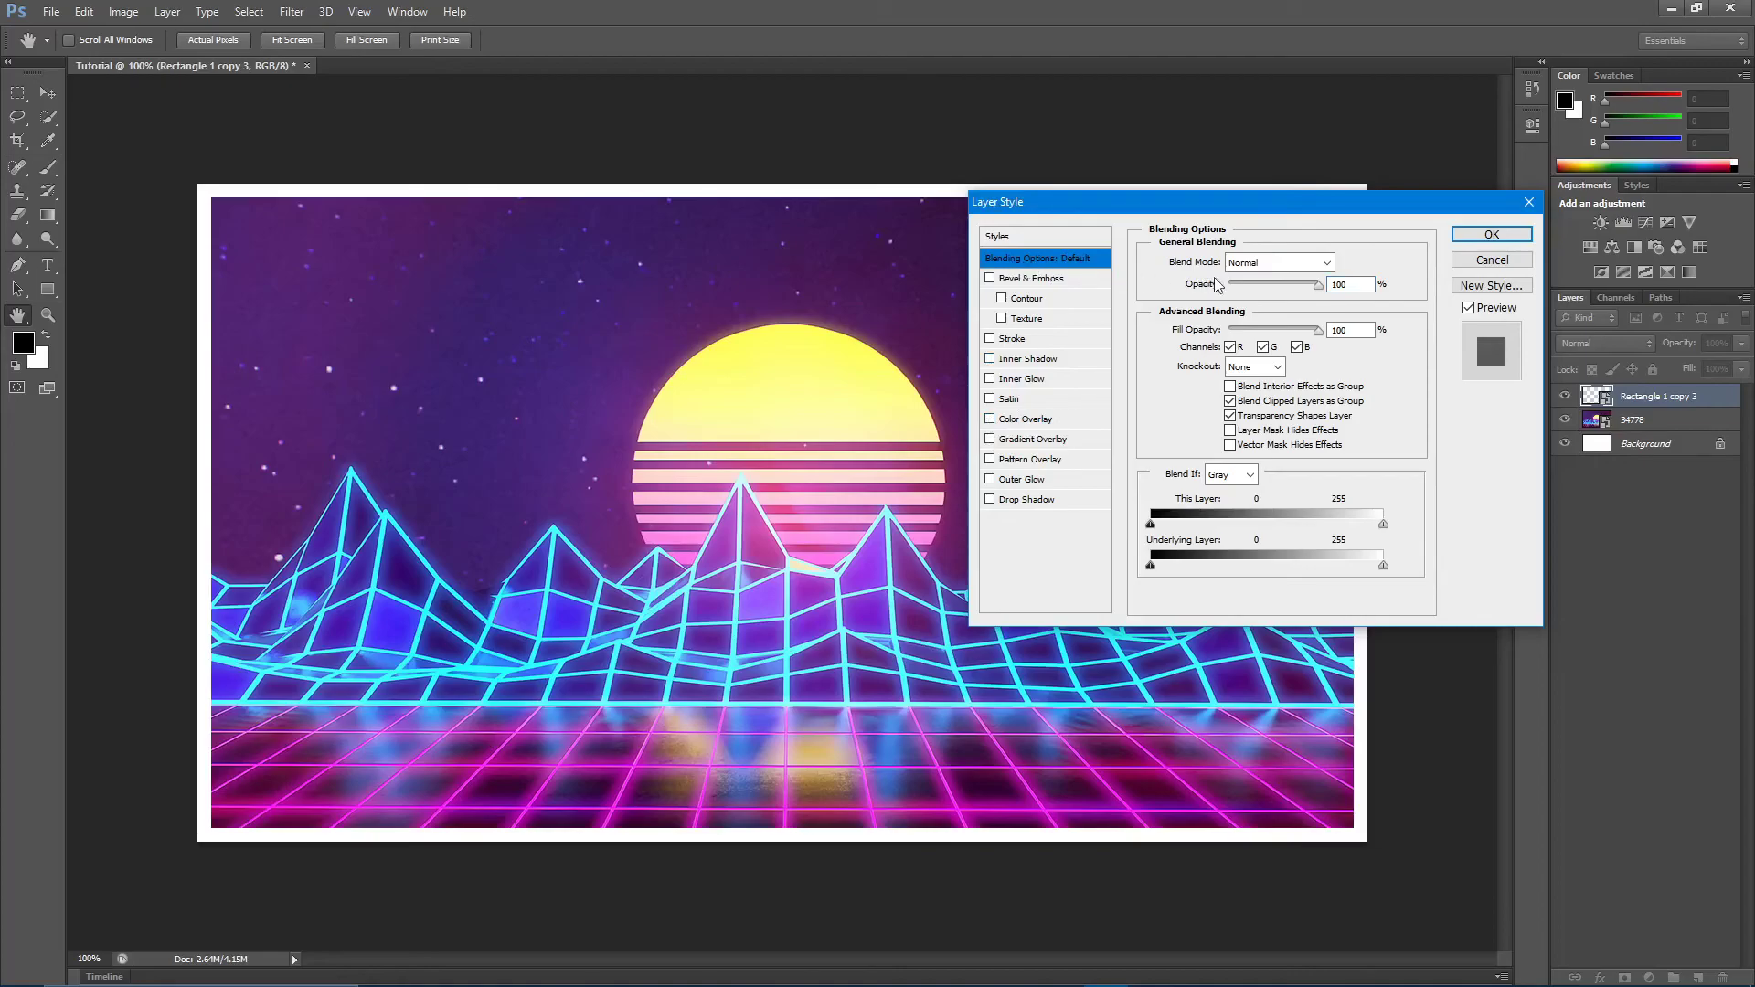
click(1275, 262)
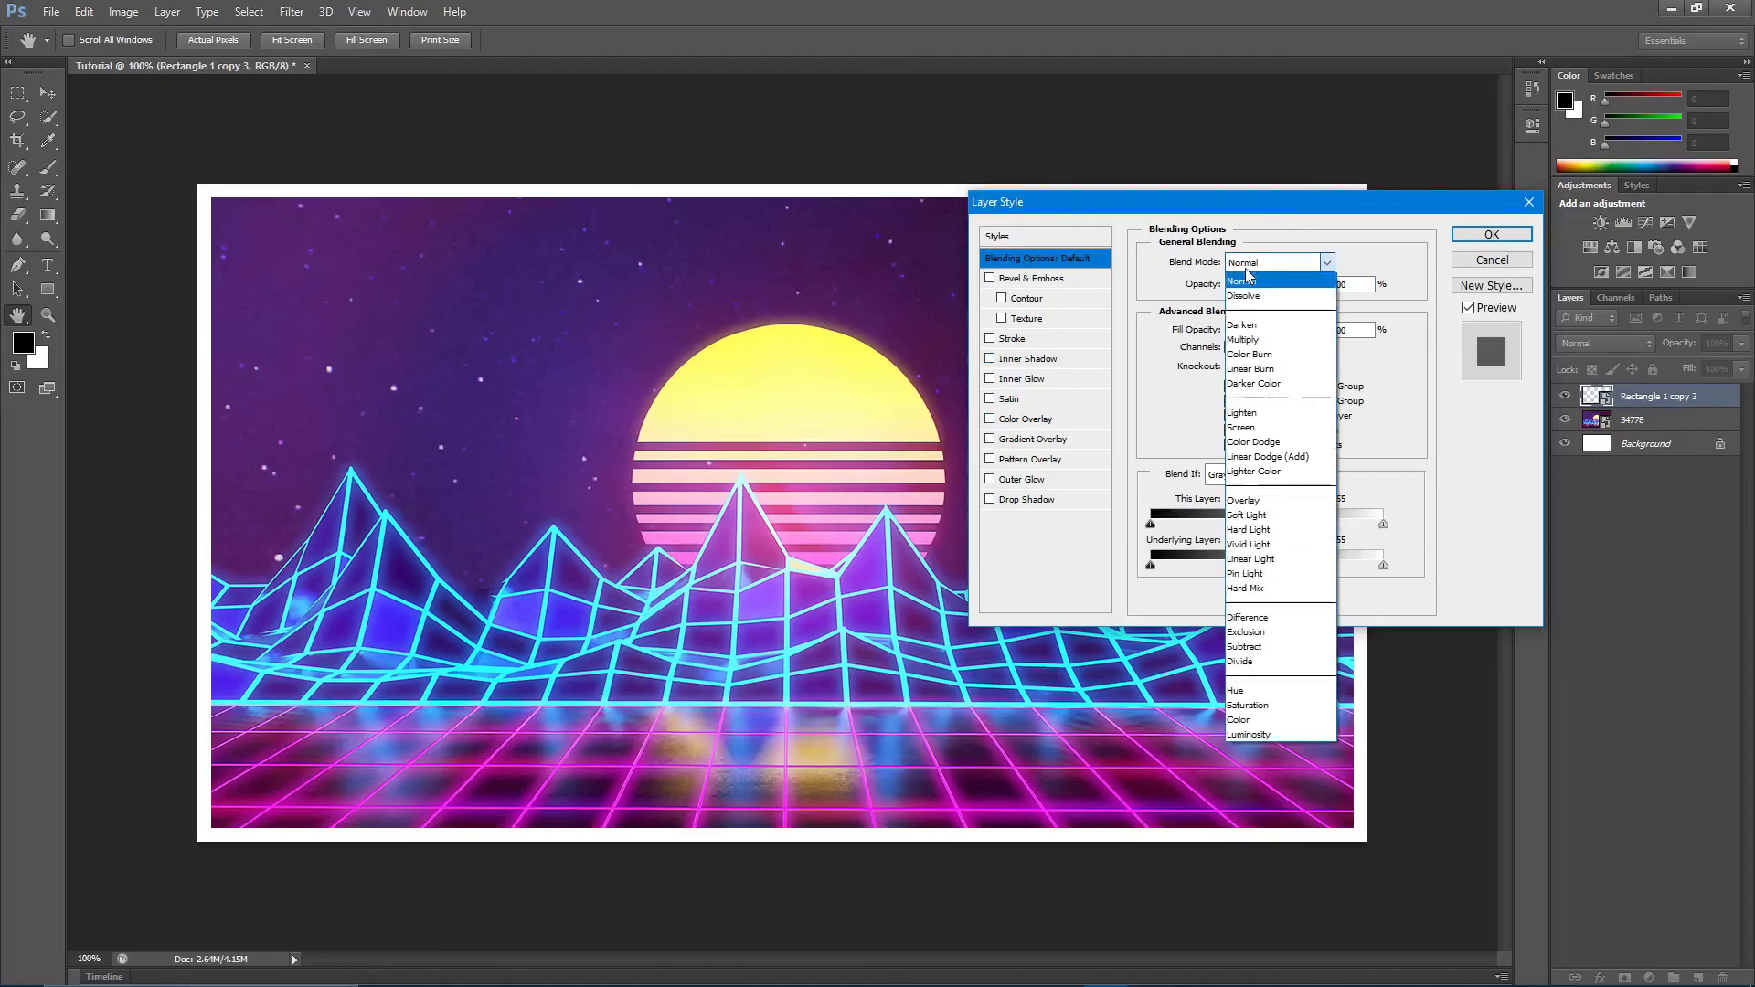
click(1270, 501)
drag(1164, 209, 1280, 215)
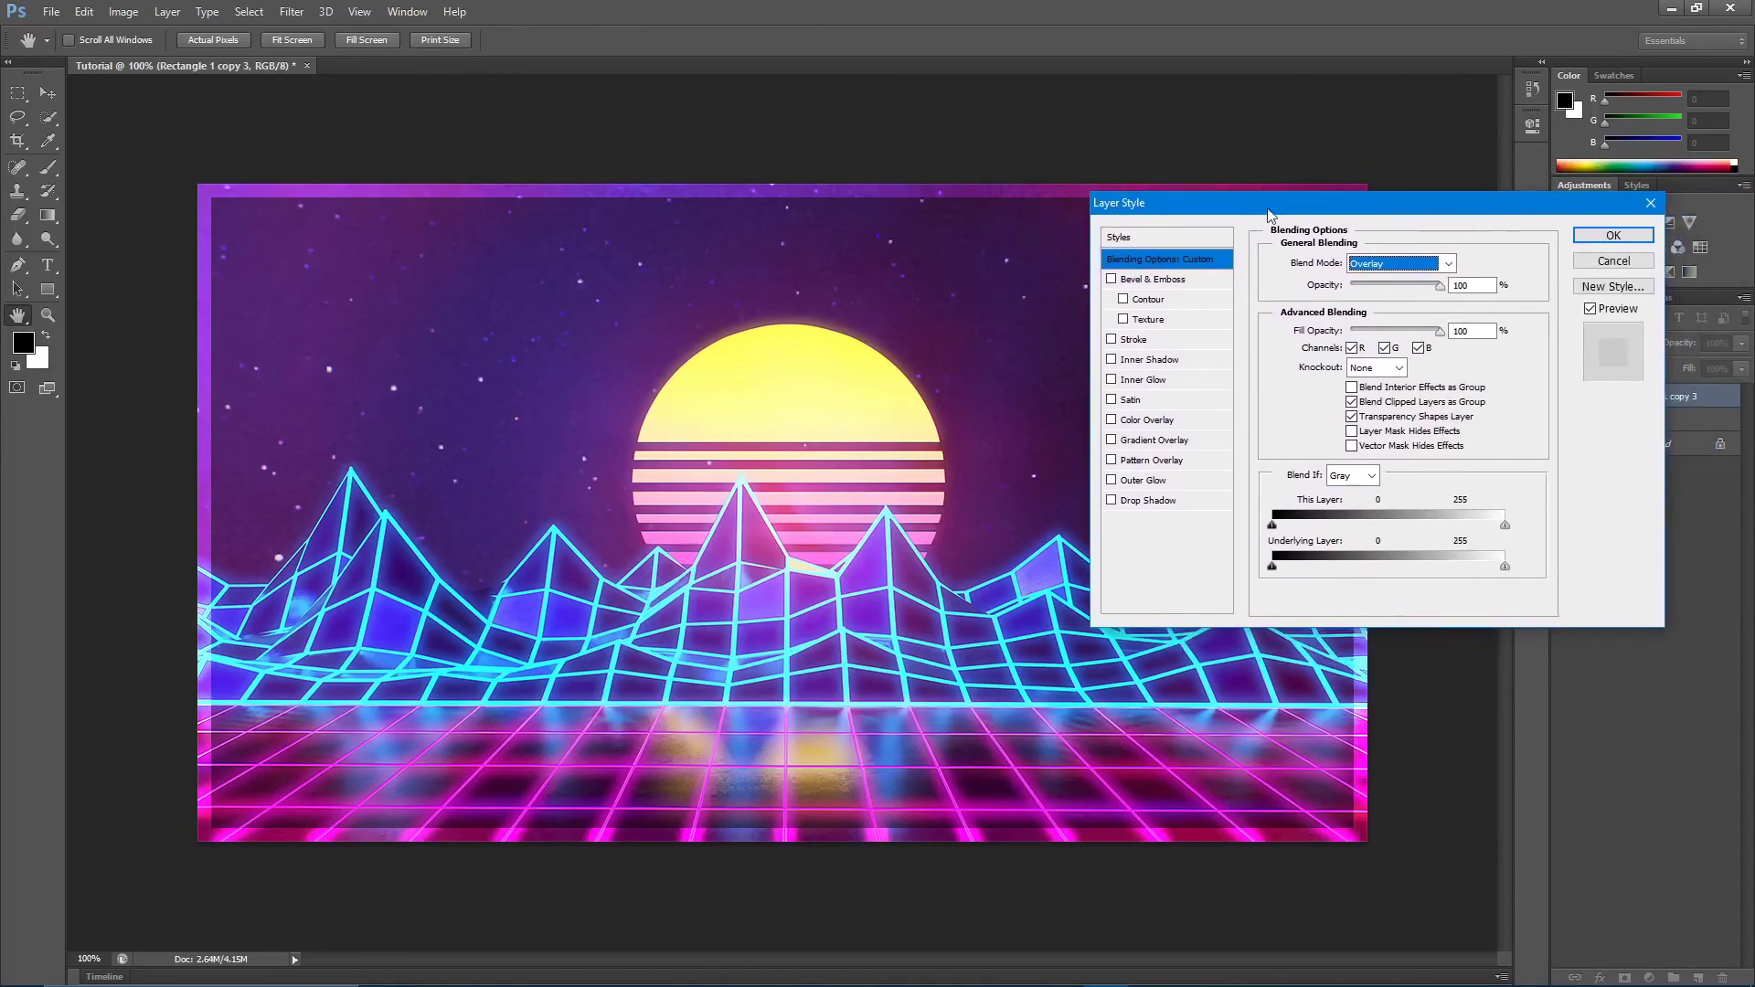
Add a Drop Shadow to the border with opacity 100%, distance 3 px, spread 18% and size 9 px
click(1112, 501)
click(1147, 501)
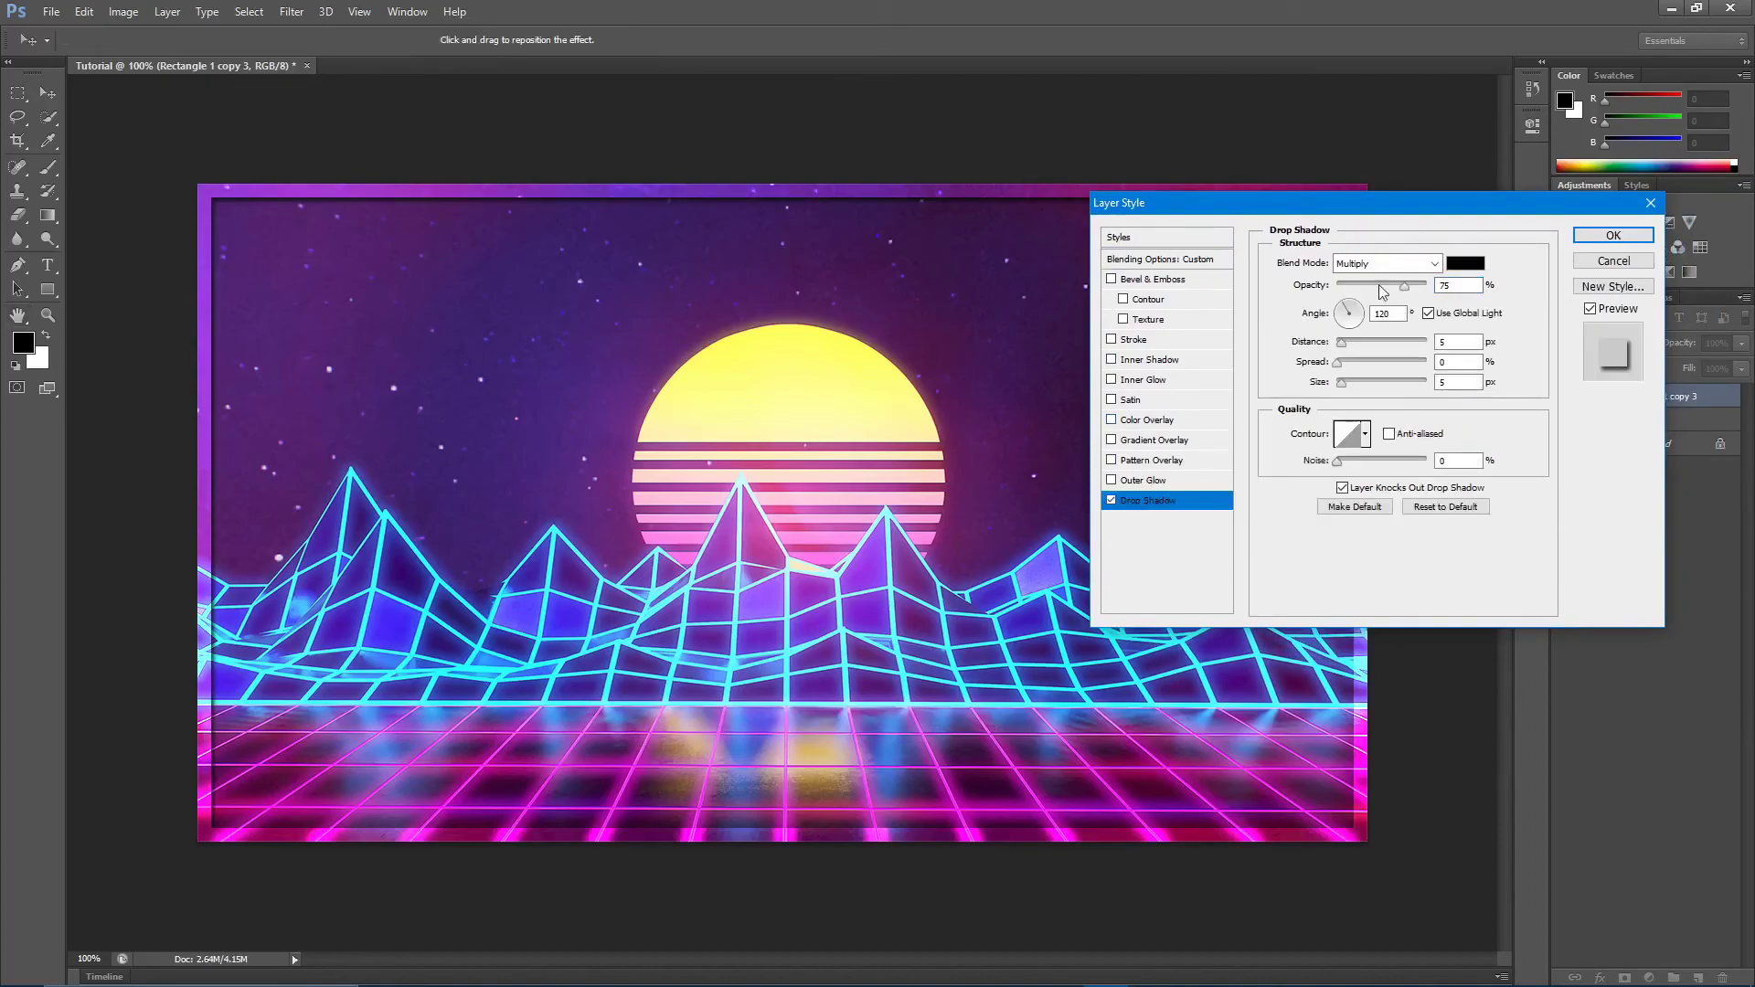
drag(1407, 289, 1431, 287)
mouse_move(1341, 354)
mouse_down()
mouse_move(1389, 353)
mouse_move(1340, 364)
mouse_up()
mouse_move(1340, 366)
mouse_down()
mouse_move(1373, 395)
mouse_move(1344, 399)
mouse_up()
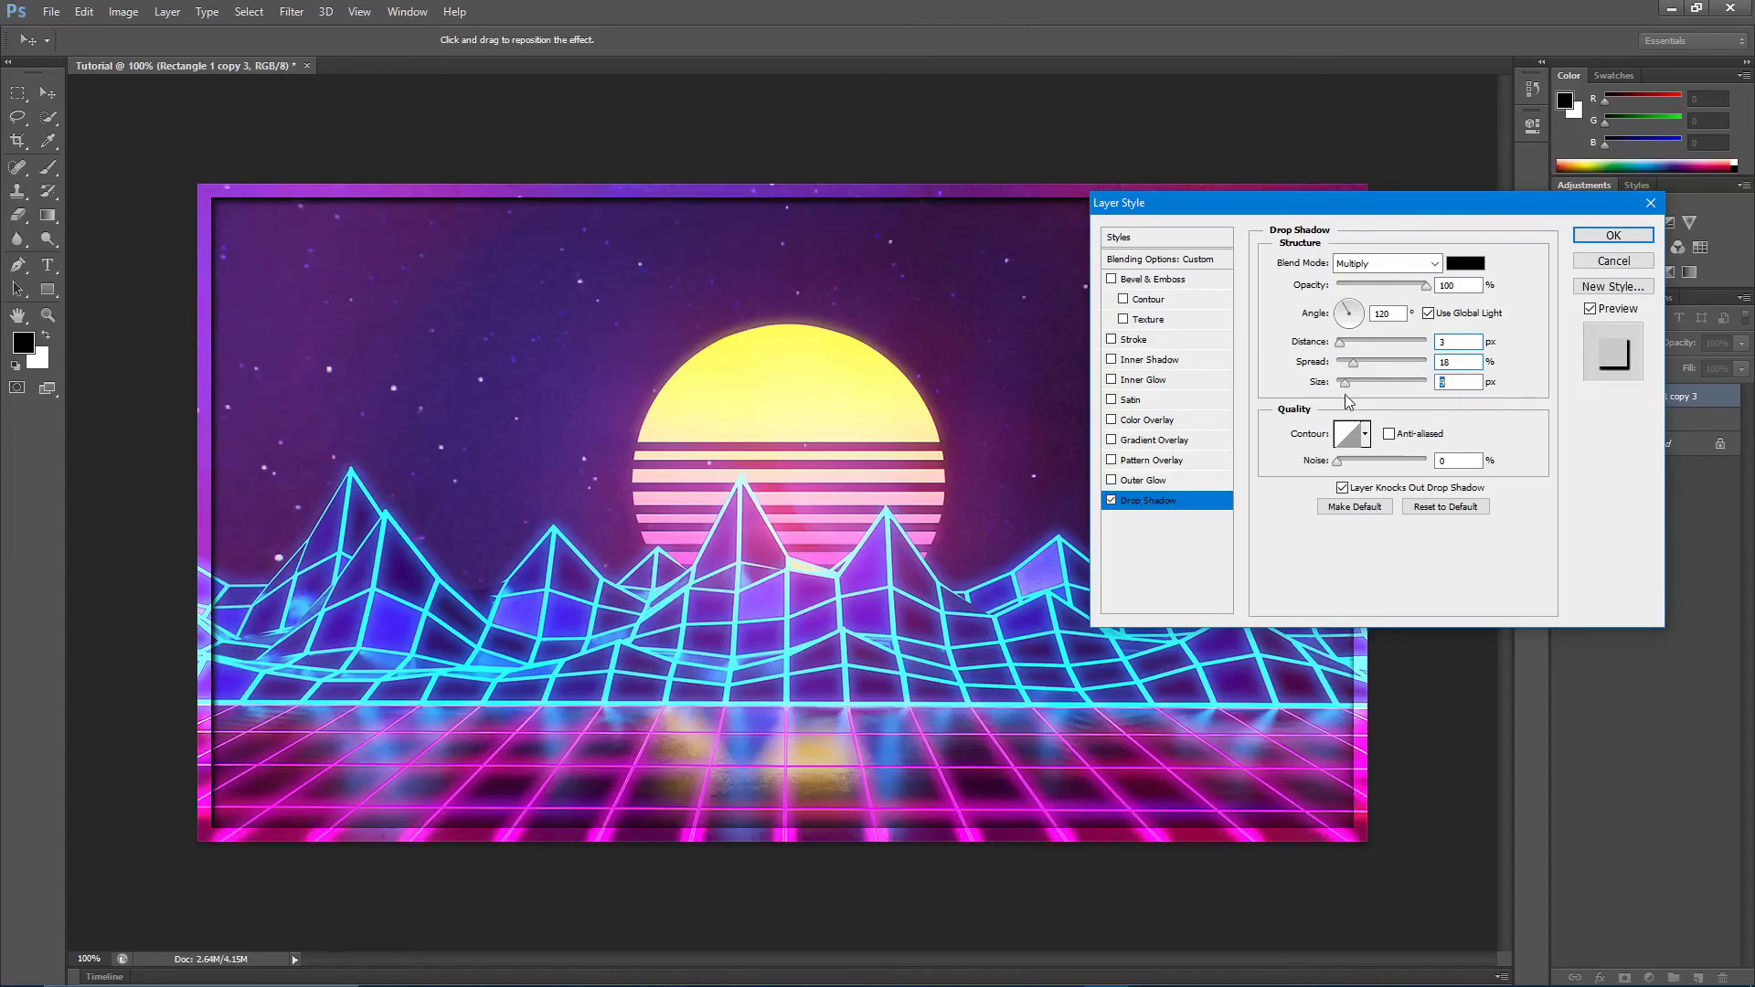
click(1473, 362)
click(1467, 382)
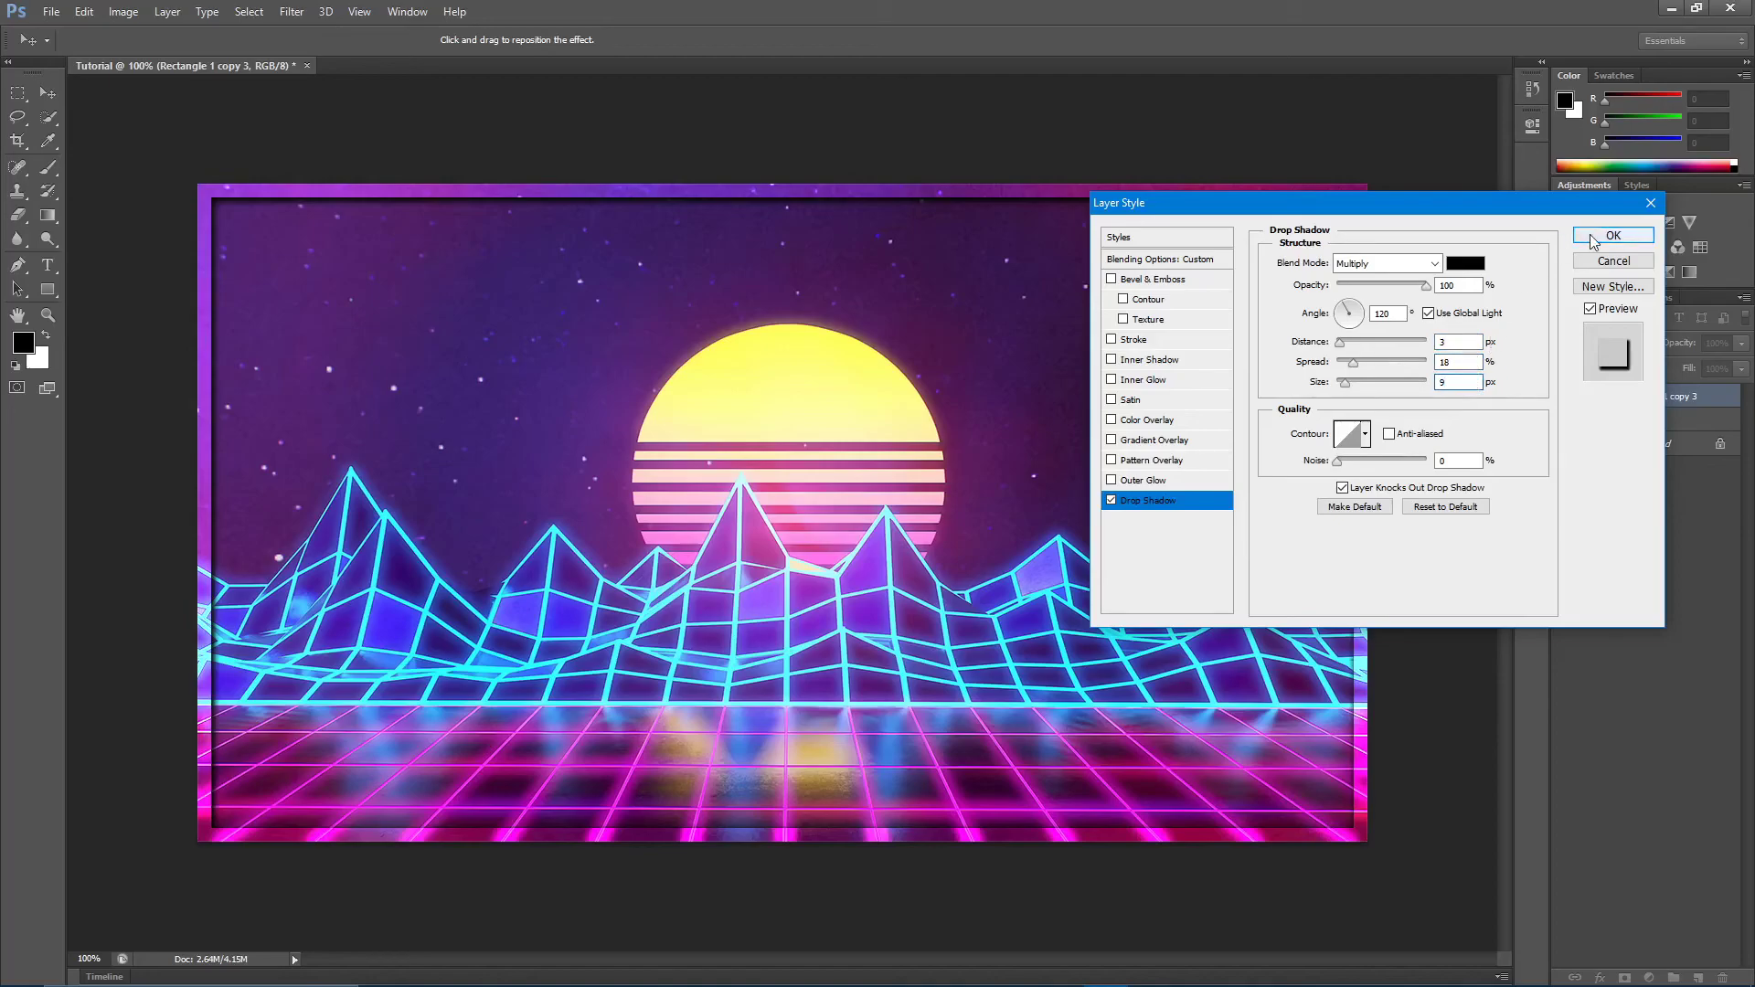
click(1611, 236)
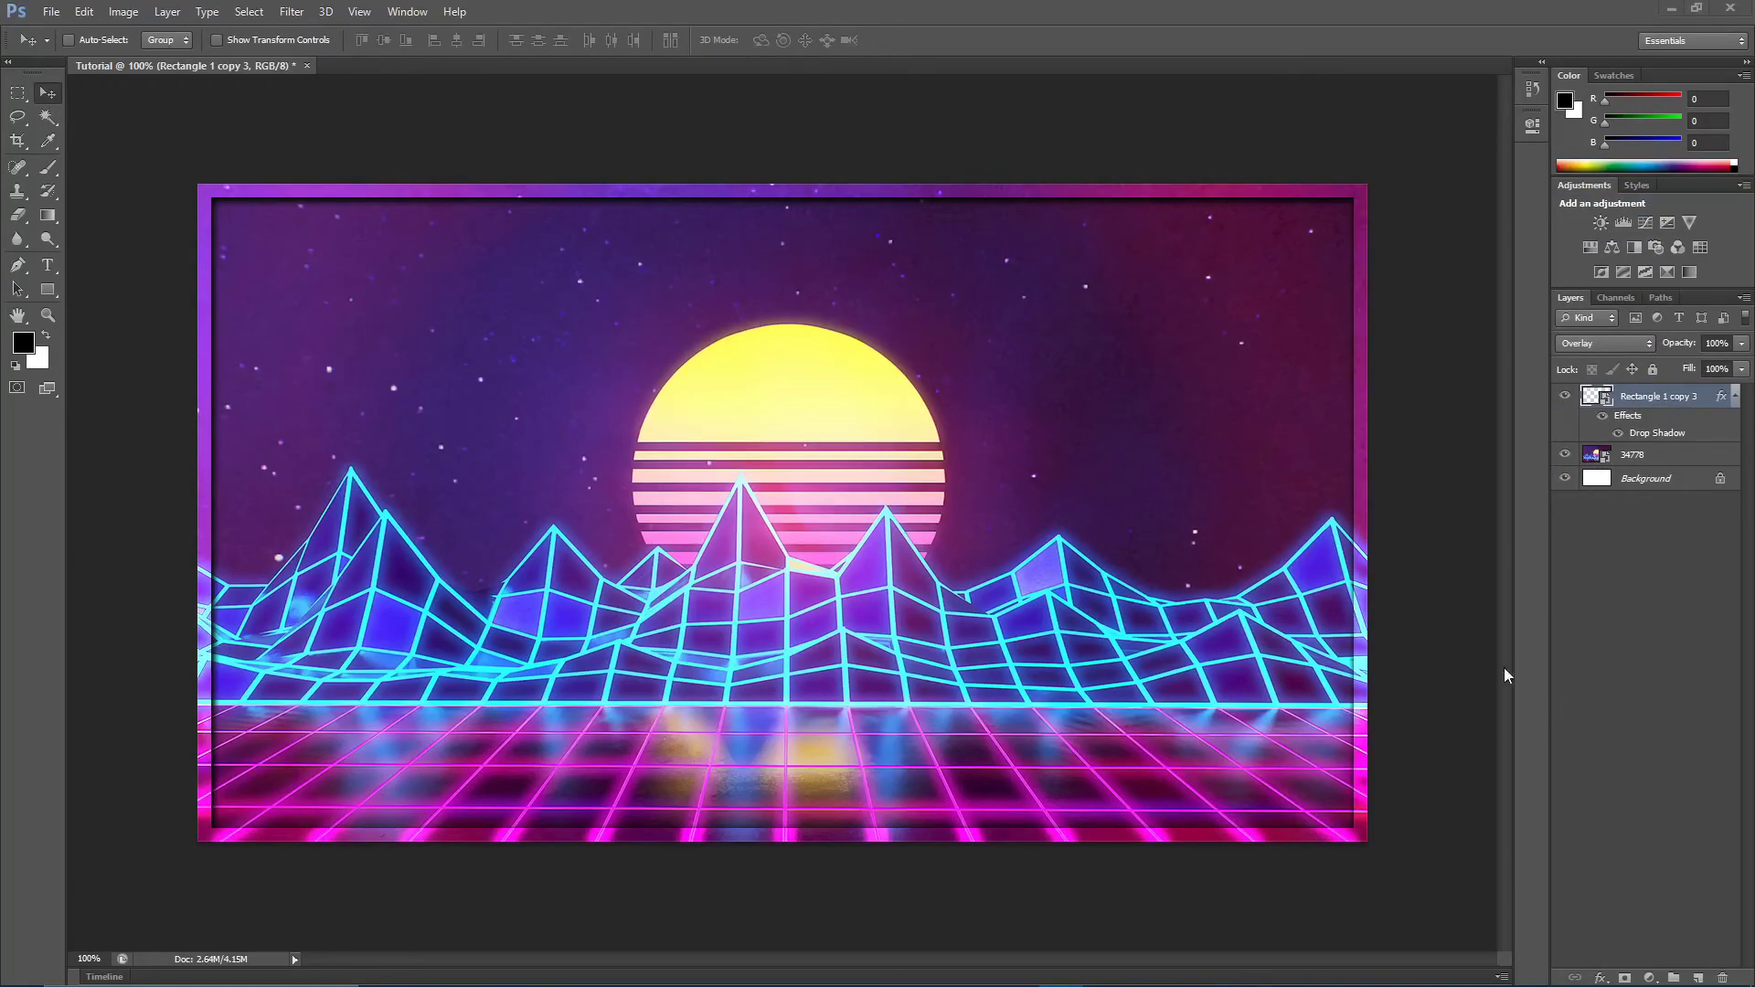
Switch to the browser and copy the 512 × 512 red YouTube play-button image from the Google Images results
drag(1754, 639, 652, 7)
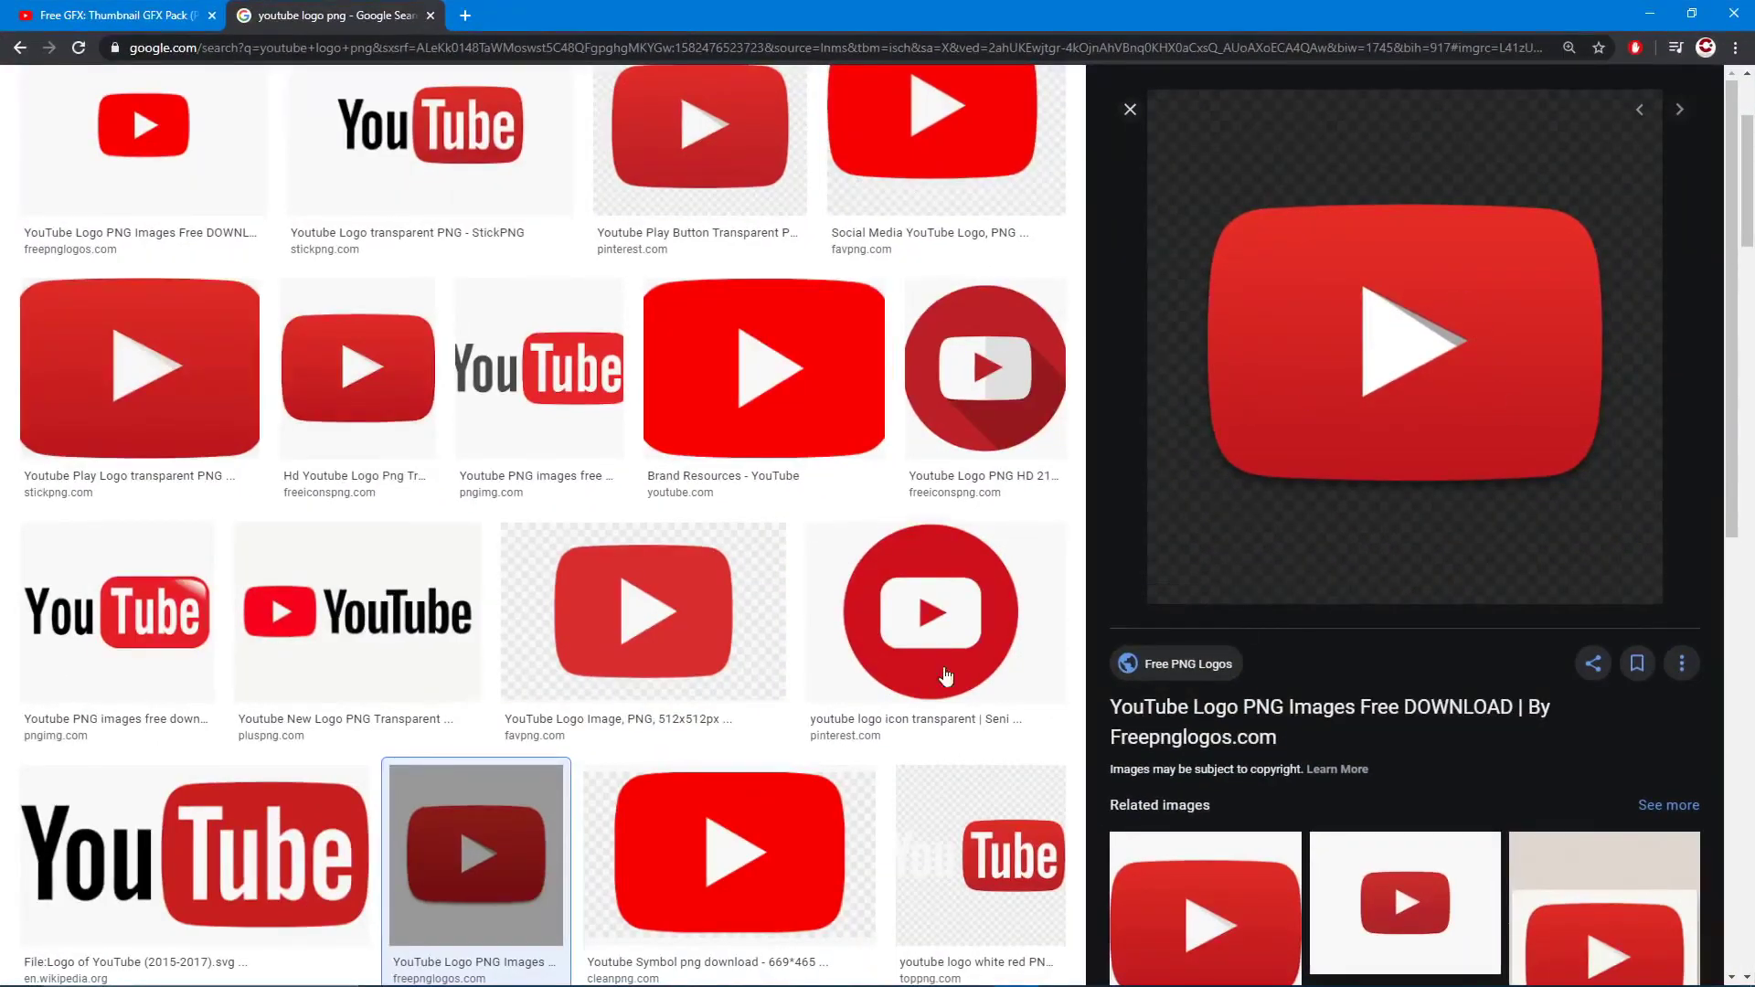
scroll(574, 607, up, 3)
scroll(338, 295, down, 6)
scroll(469, 548, up, 6)
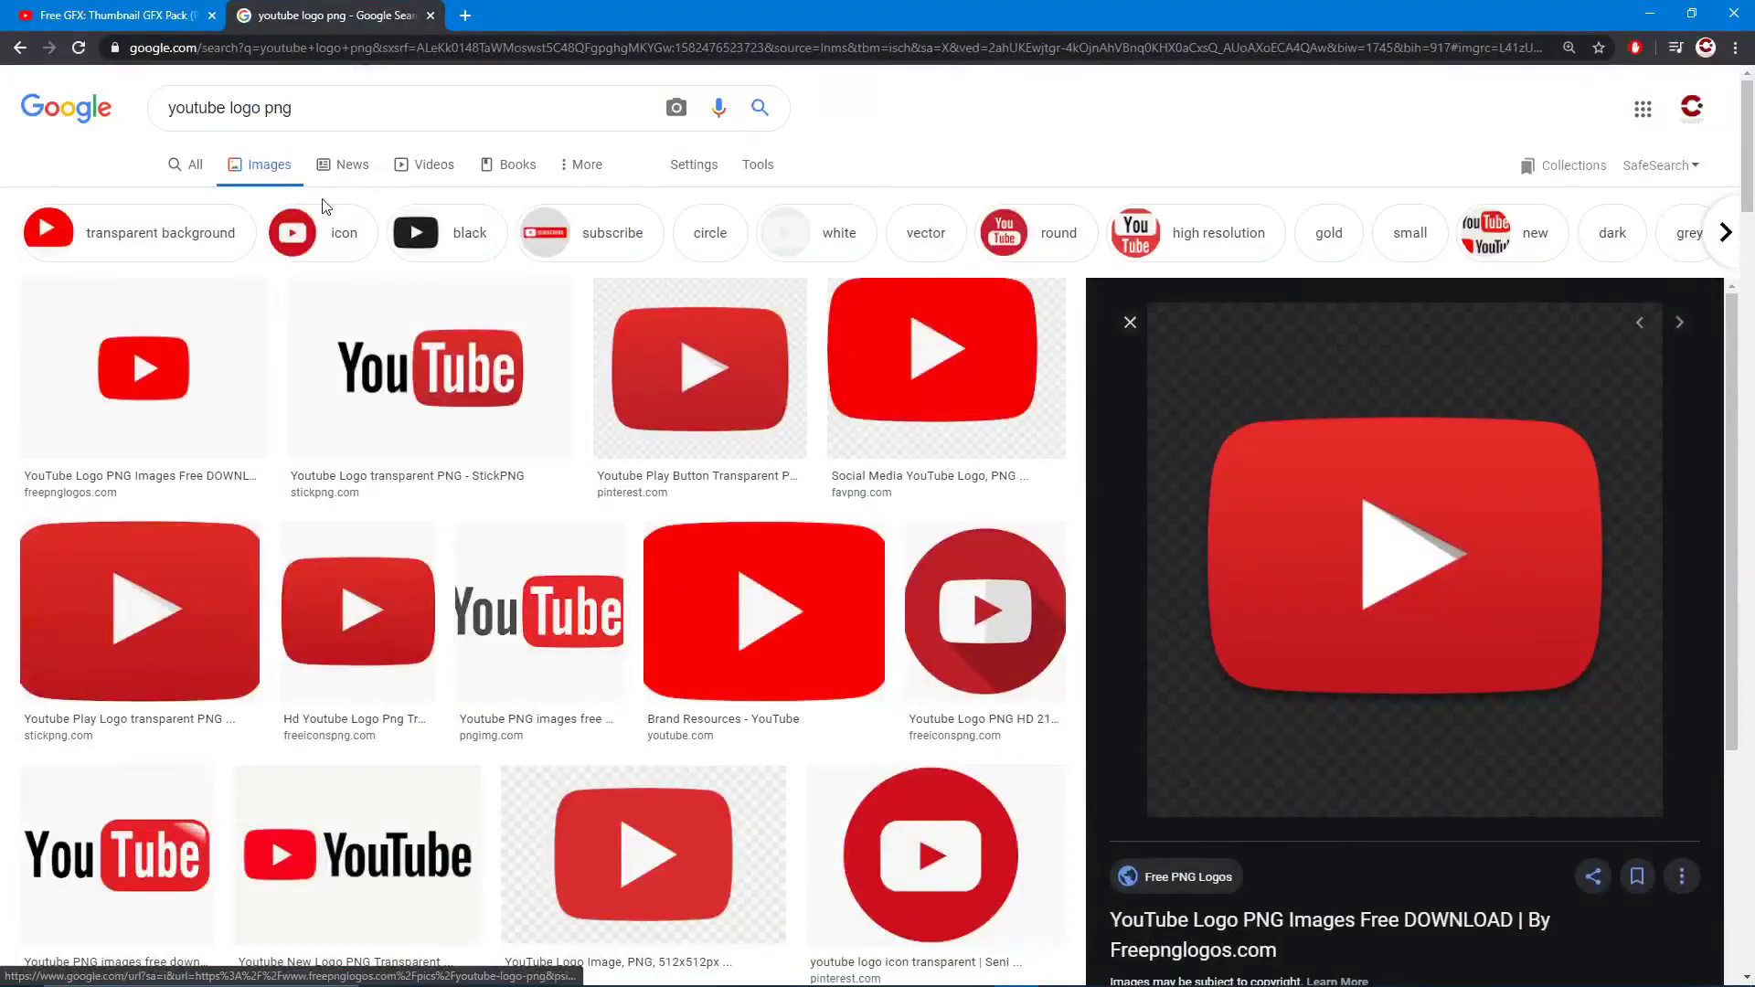
right_click(1326, 473)
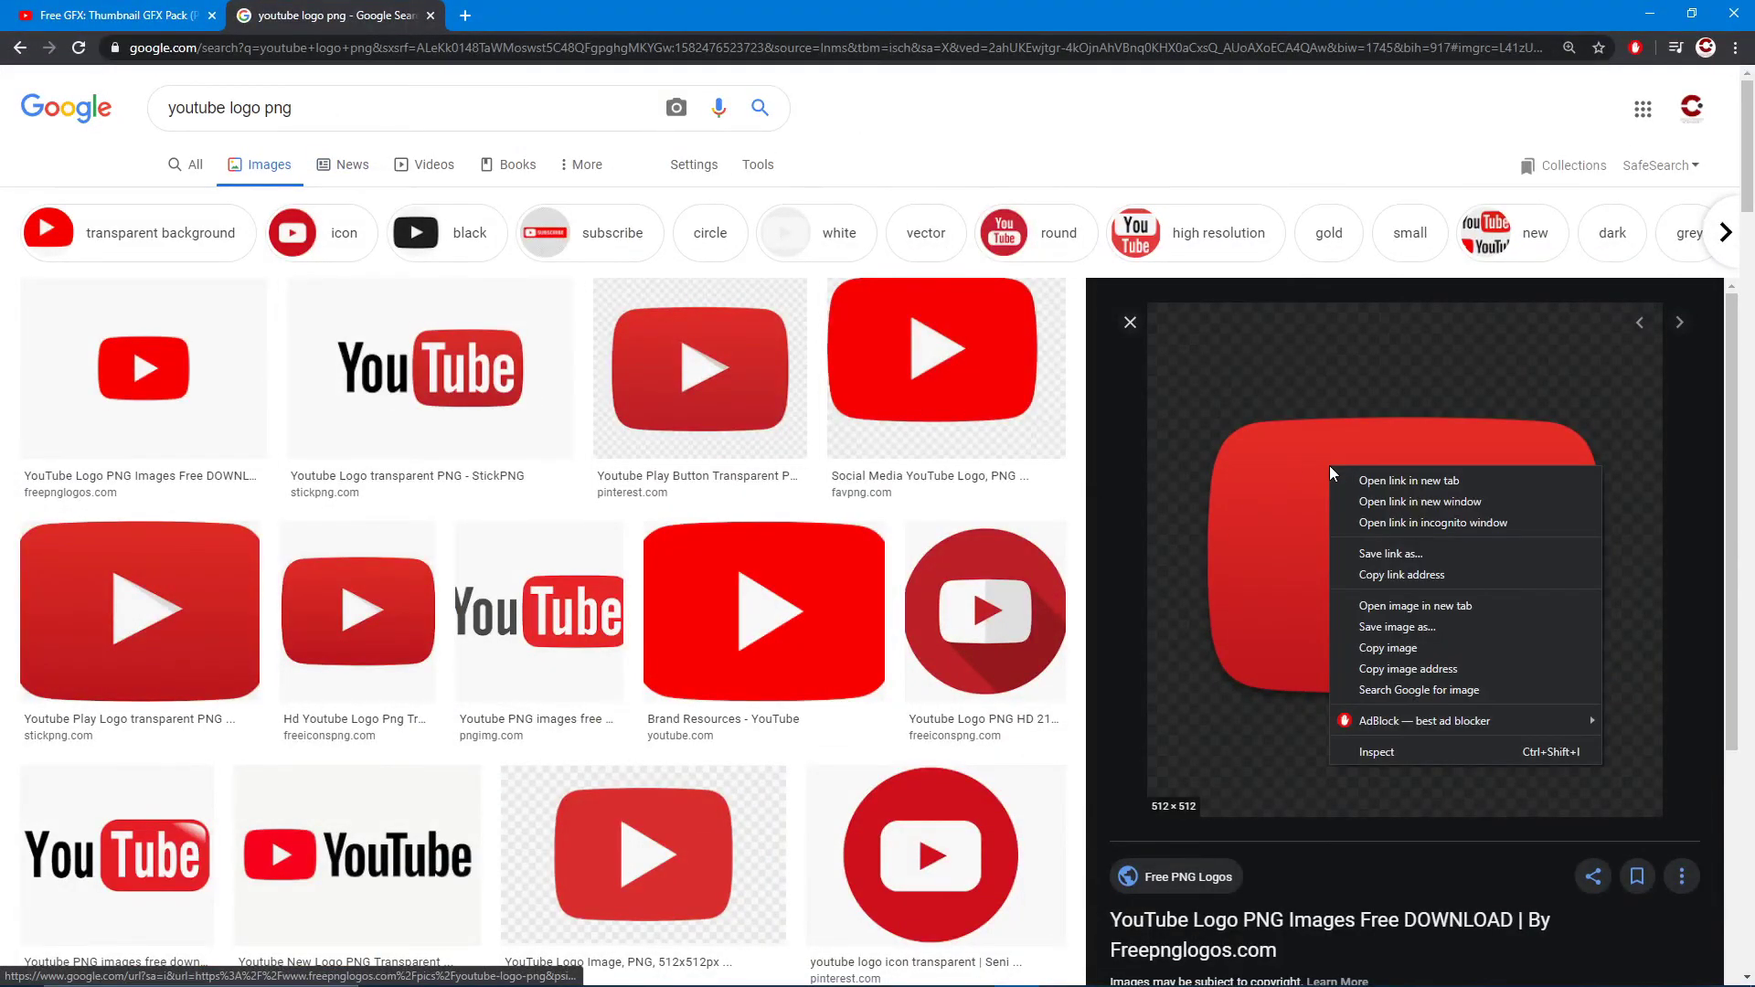
click(1395, 653)
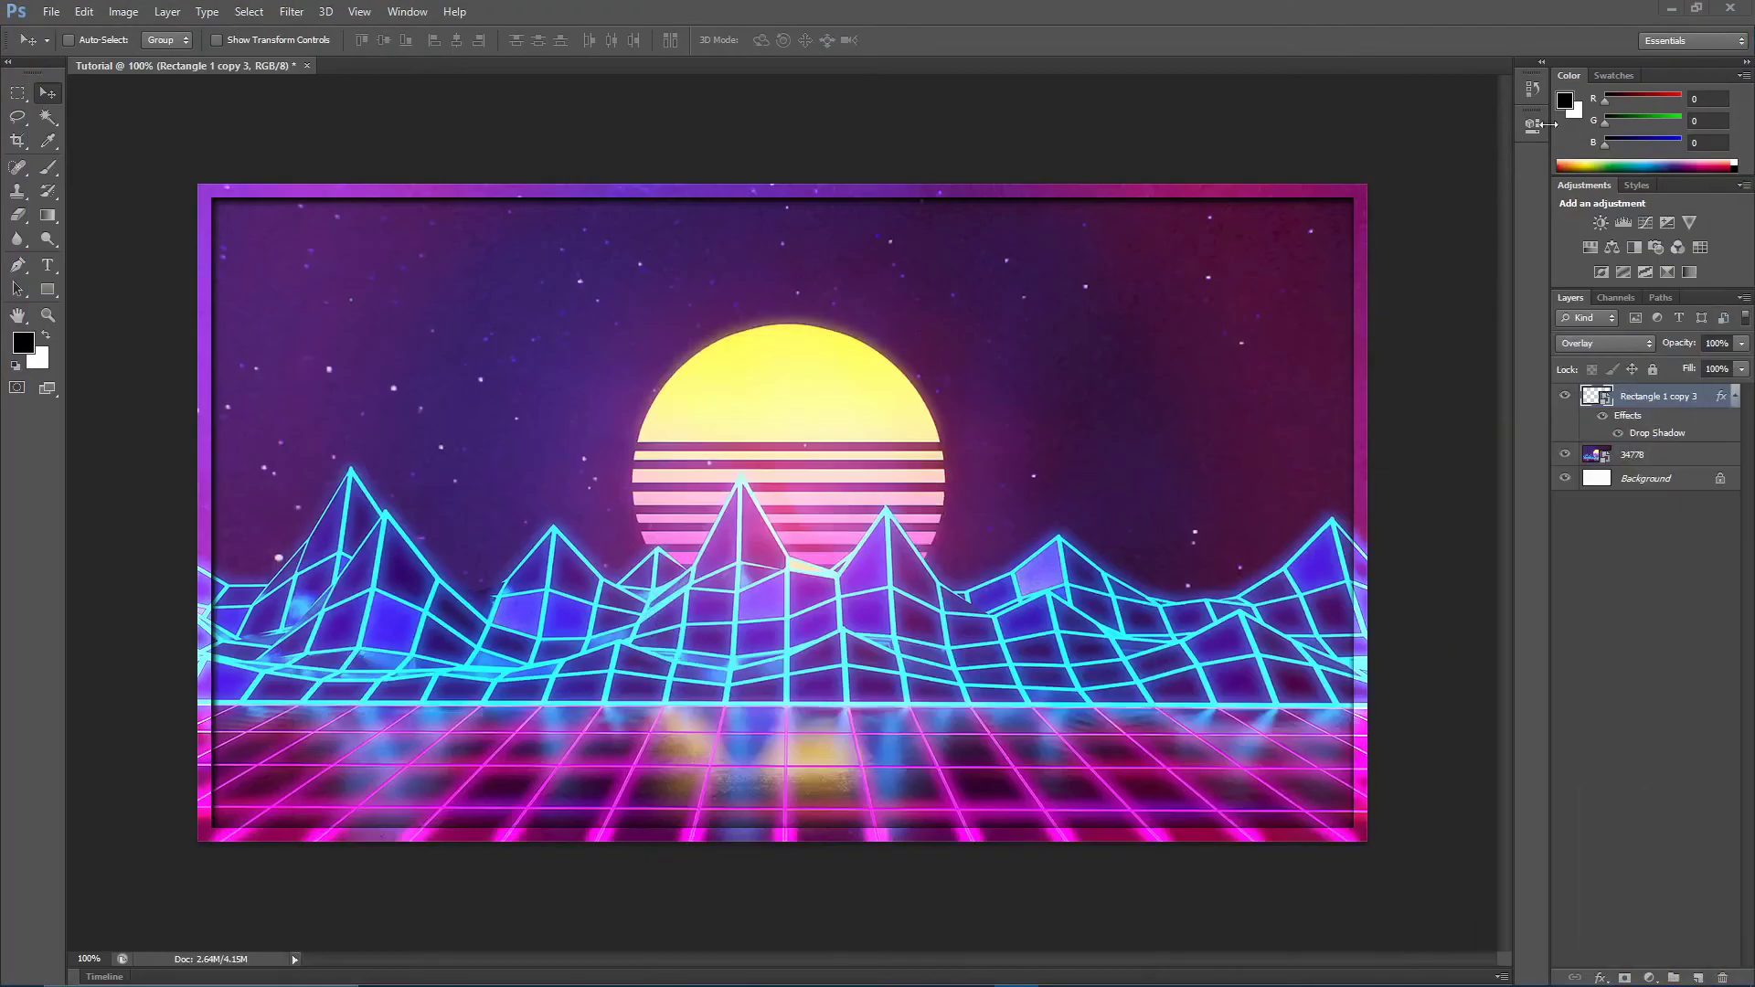
Paste the copied YouTube logo into the Photoshop thumbnail and move it left of the canvas's center
key(ctrl+v)
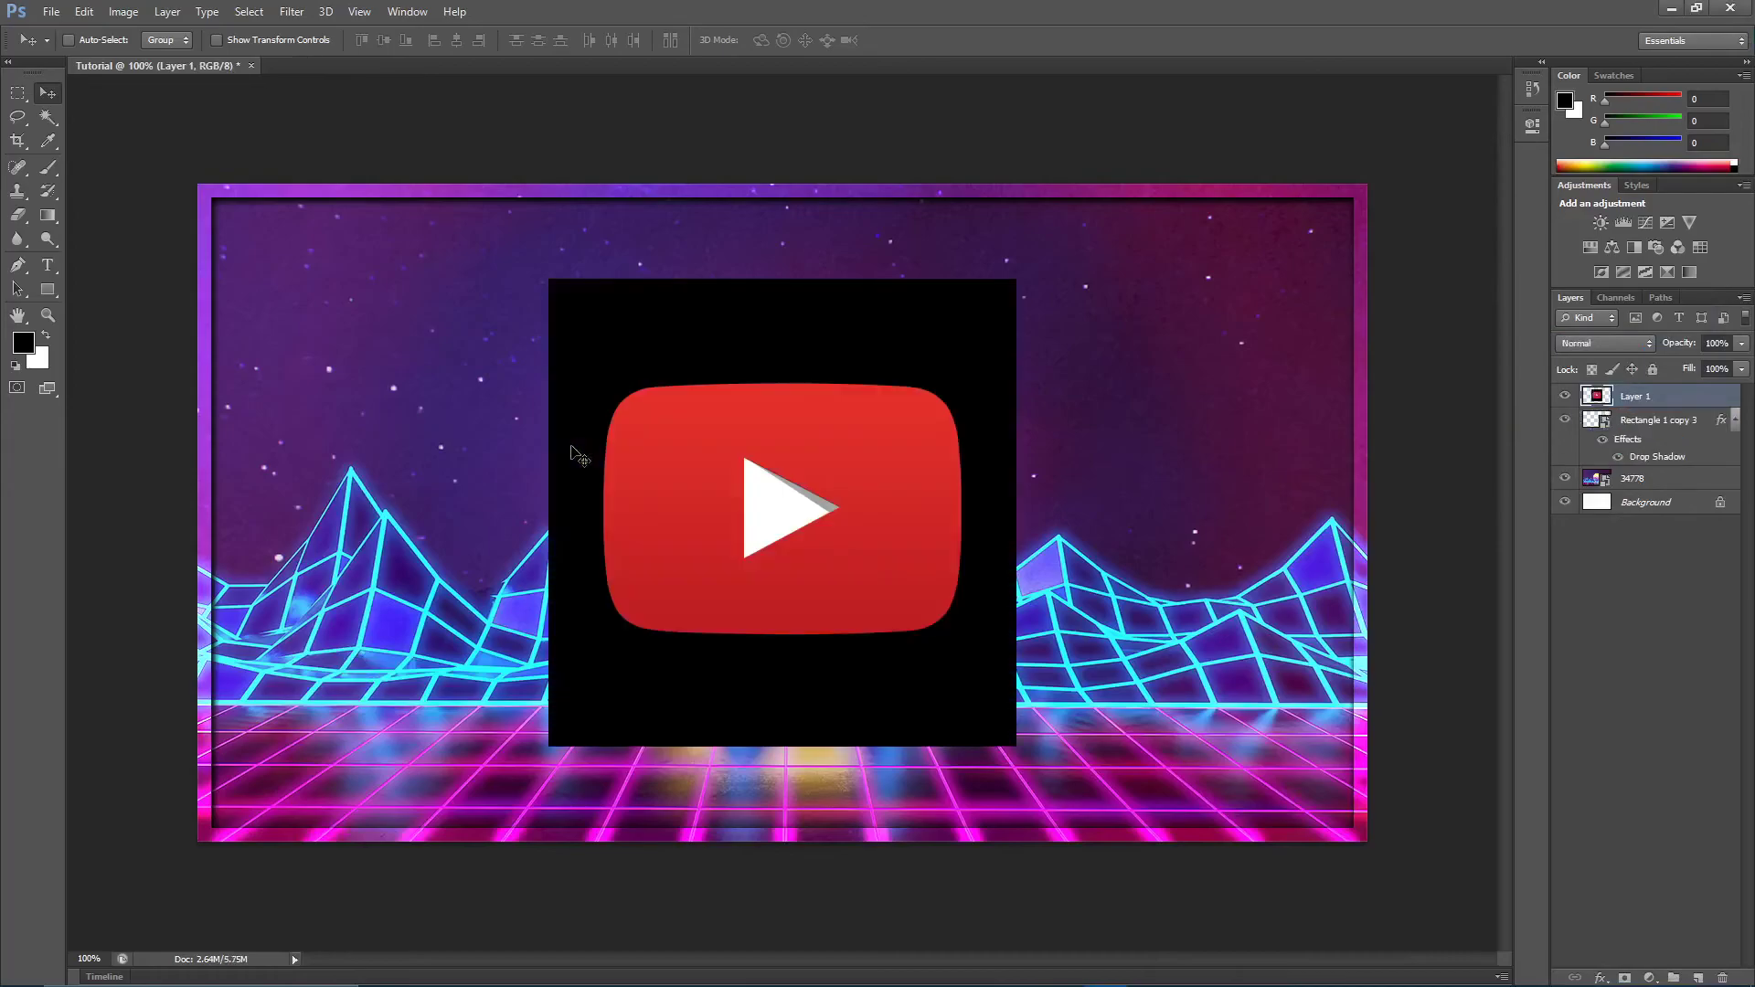
drag(887, 553, 813, 484)
drag(716, 461, 638, 519)
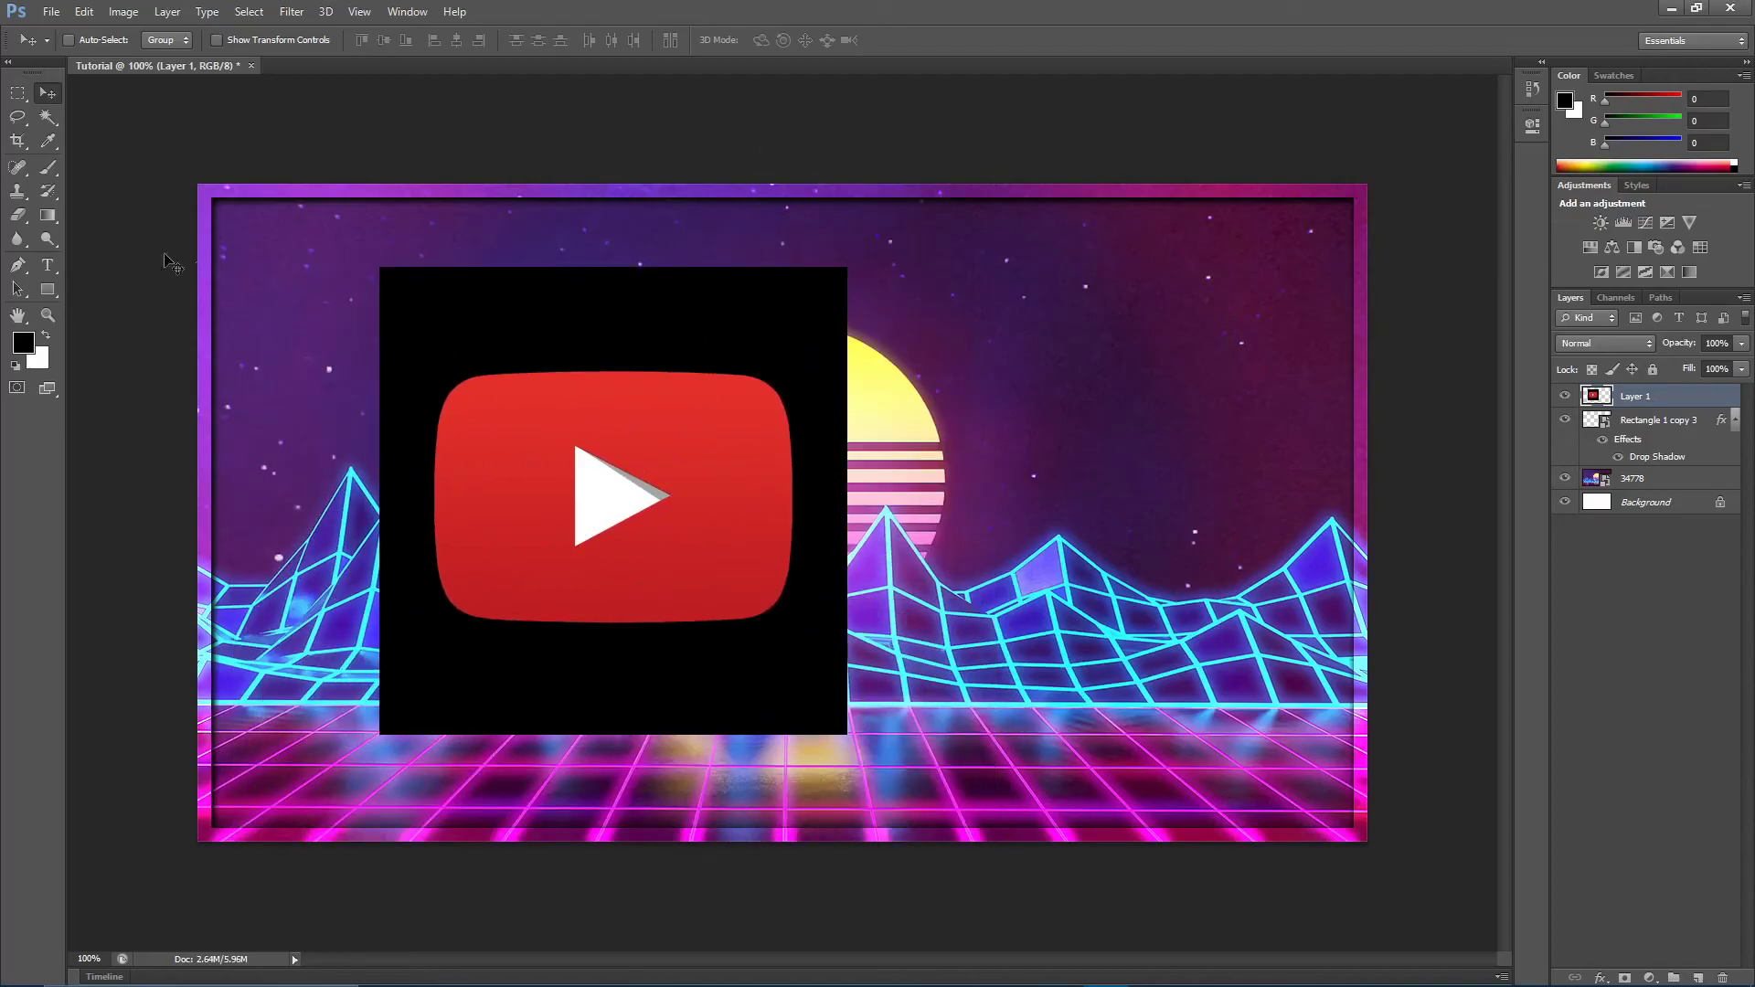
Select the black background around the YouTube logo with the Magic Wand, delete it and clear the selection
click(47, 119)
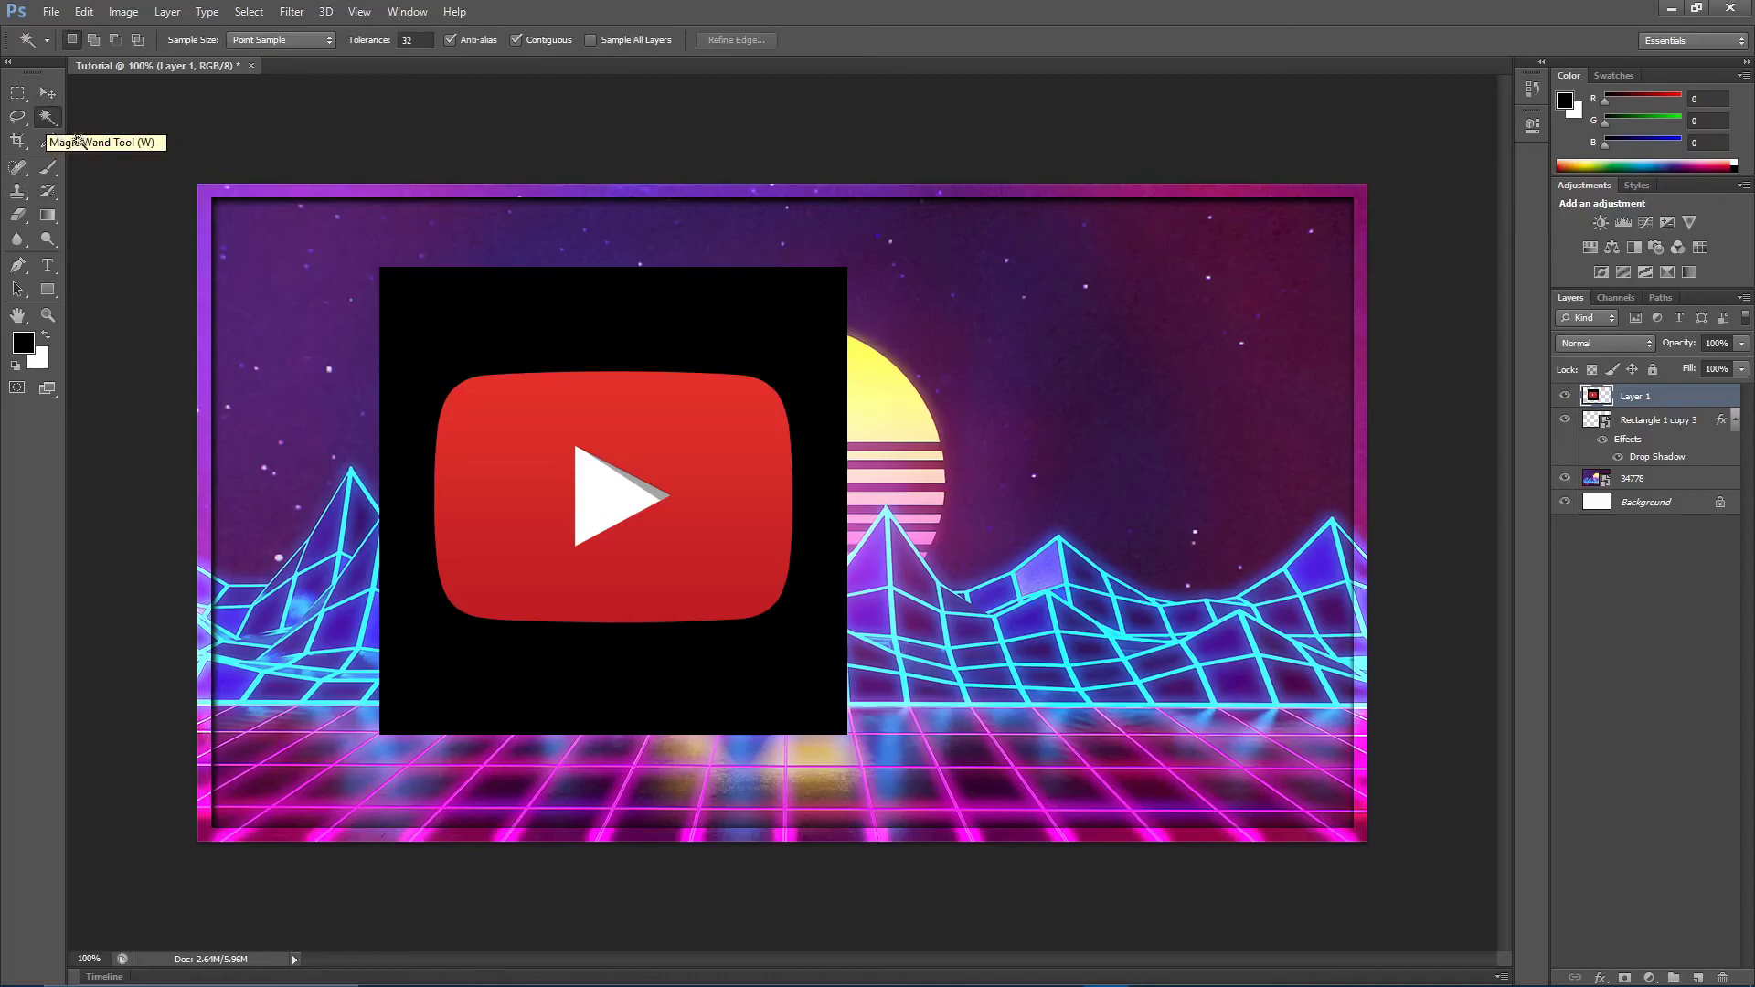
click(448, 314)
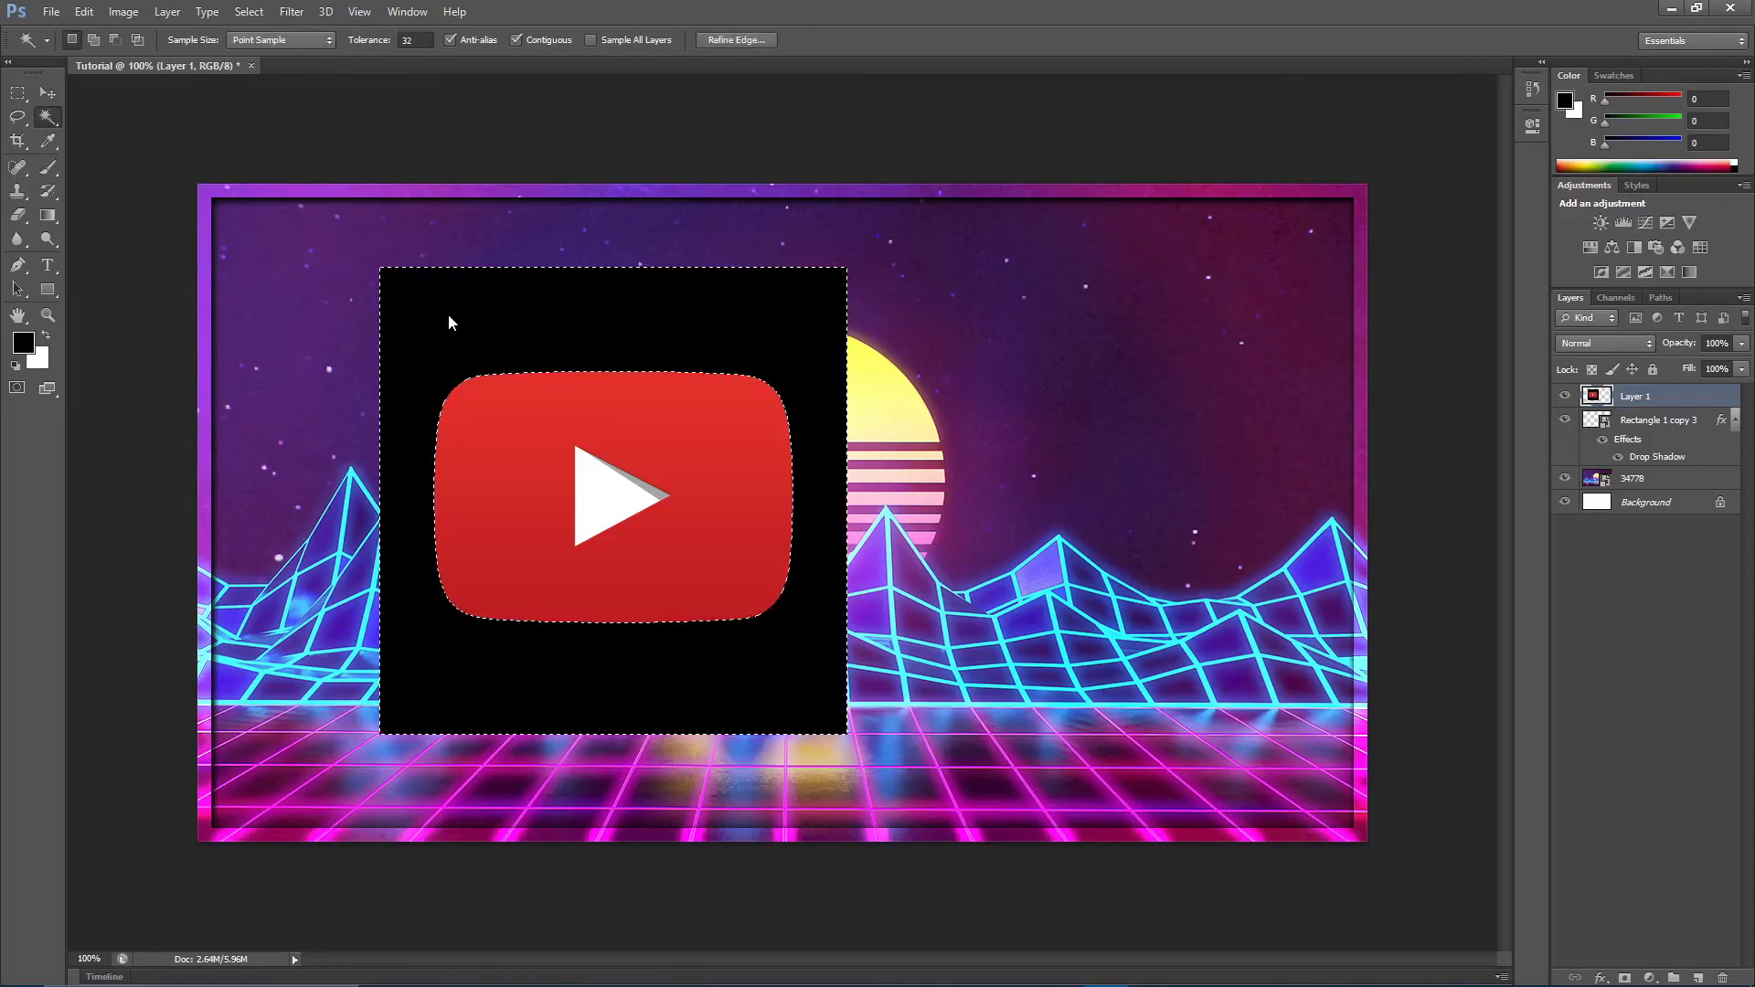
key(Delete)
key(ctrl+d)
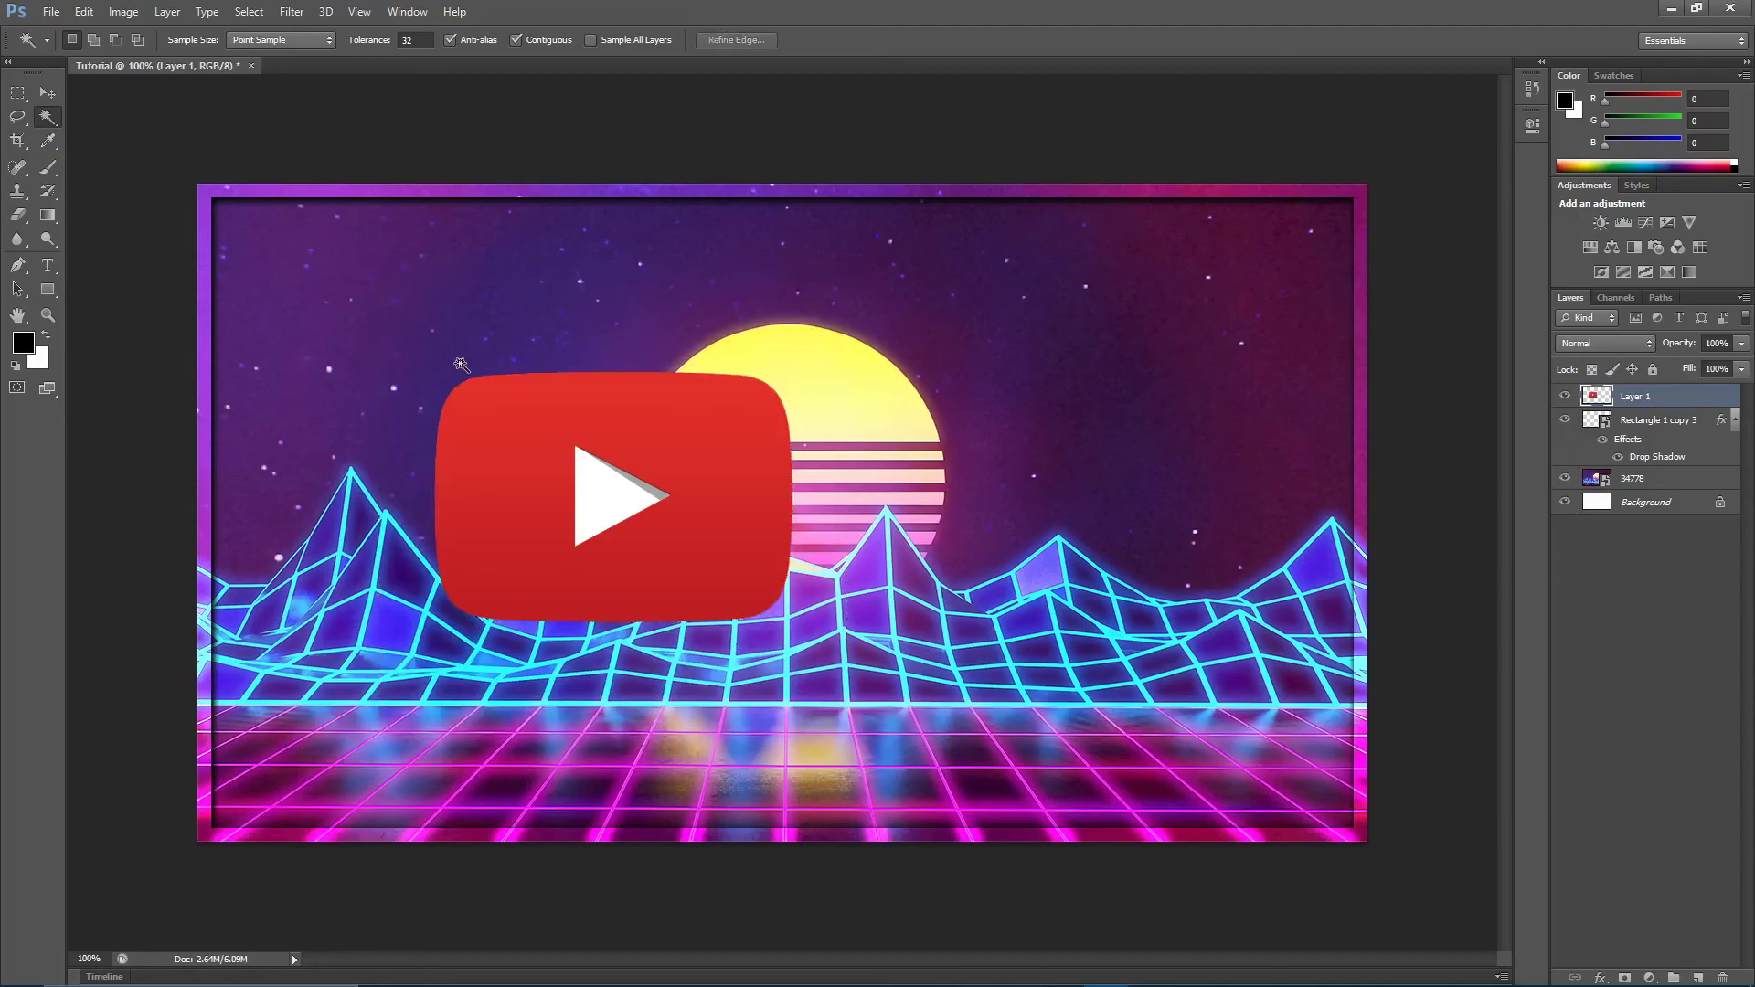
Move the YouTube logo to the lower-left part of the canvas, beside the sun
click(47, 92)
drag(877, 512, 836, 519)
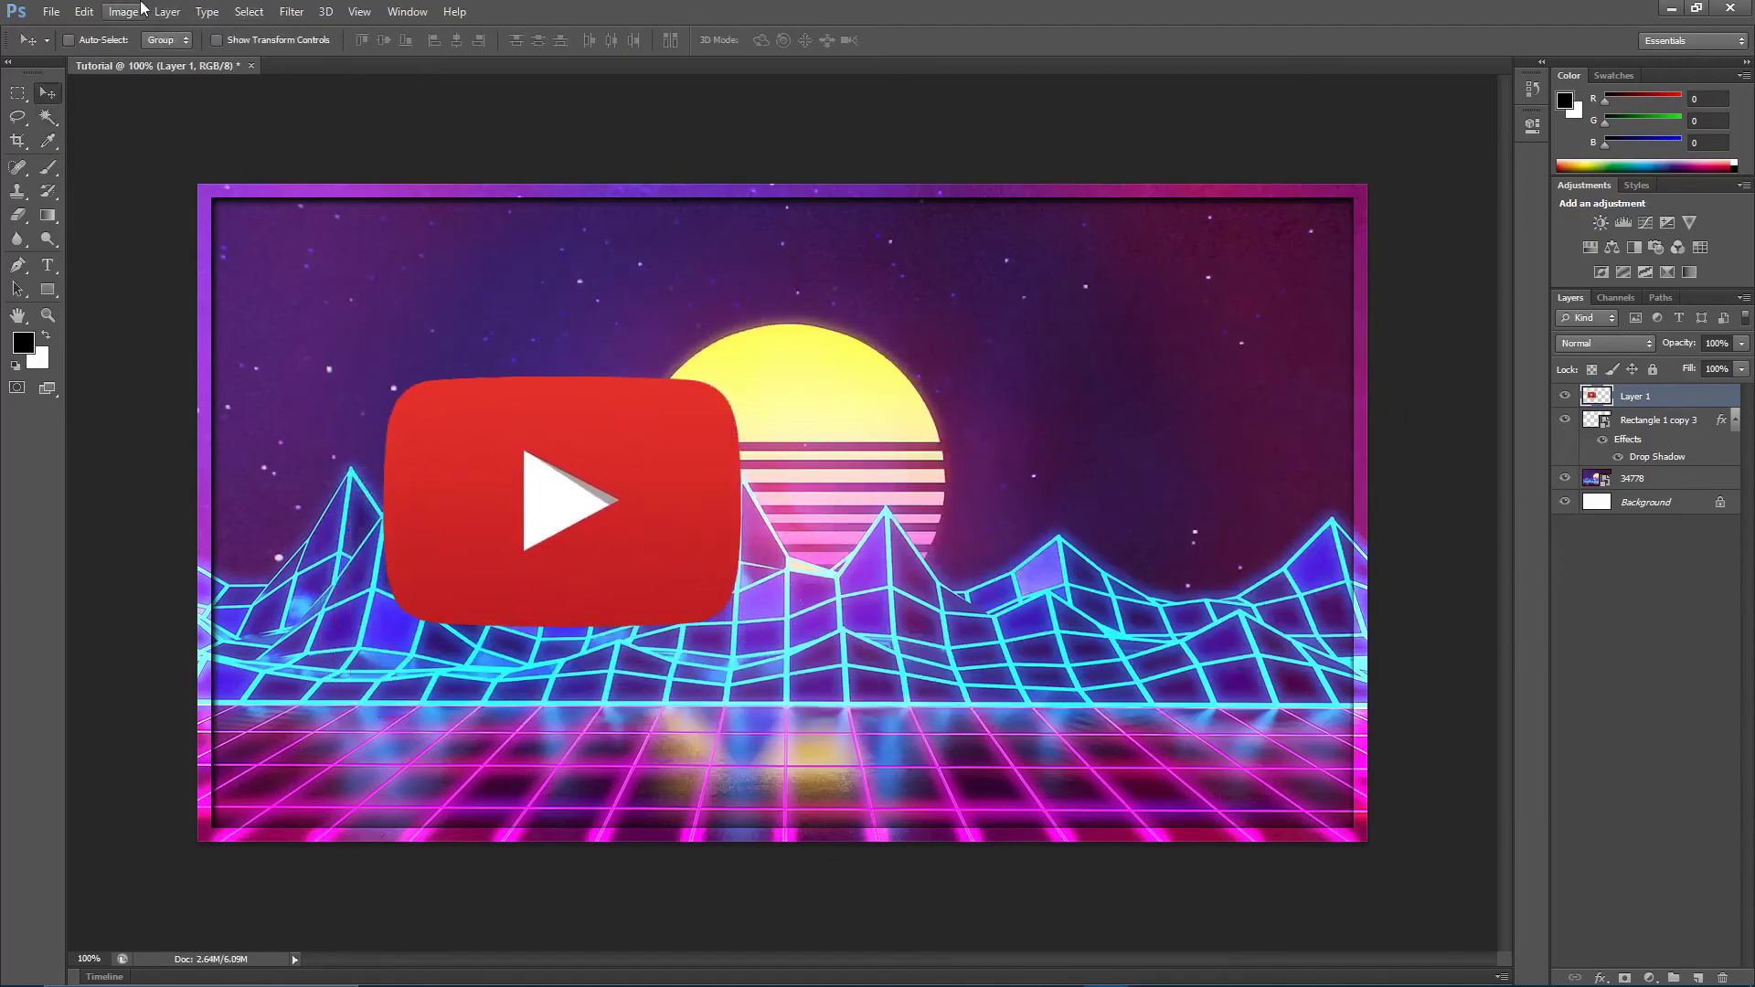
drag(639, 551, 525, 615)
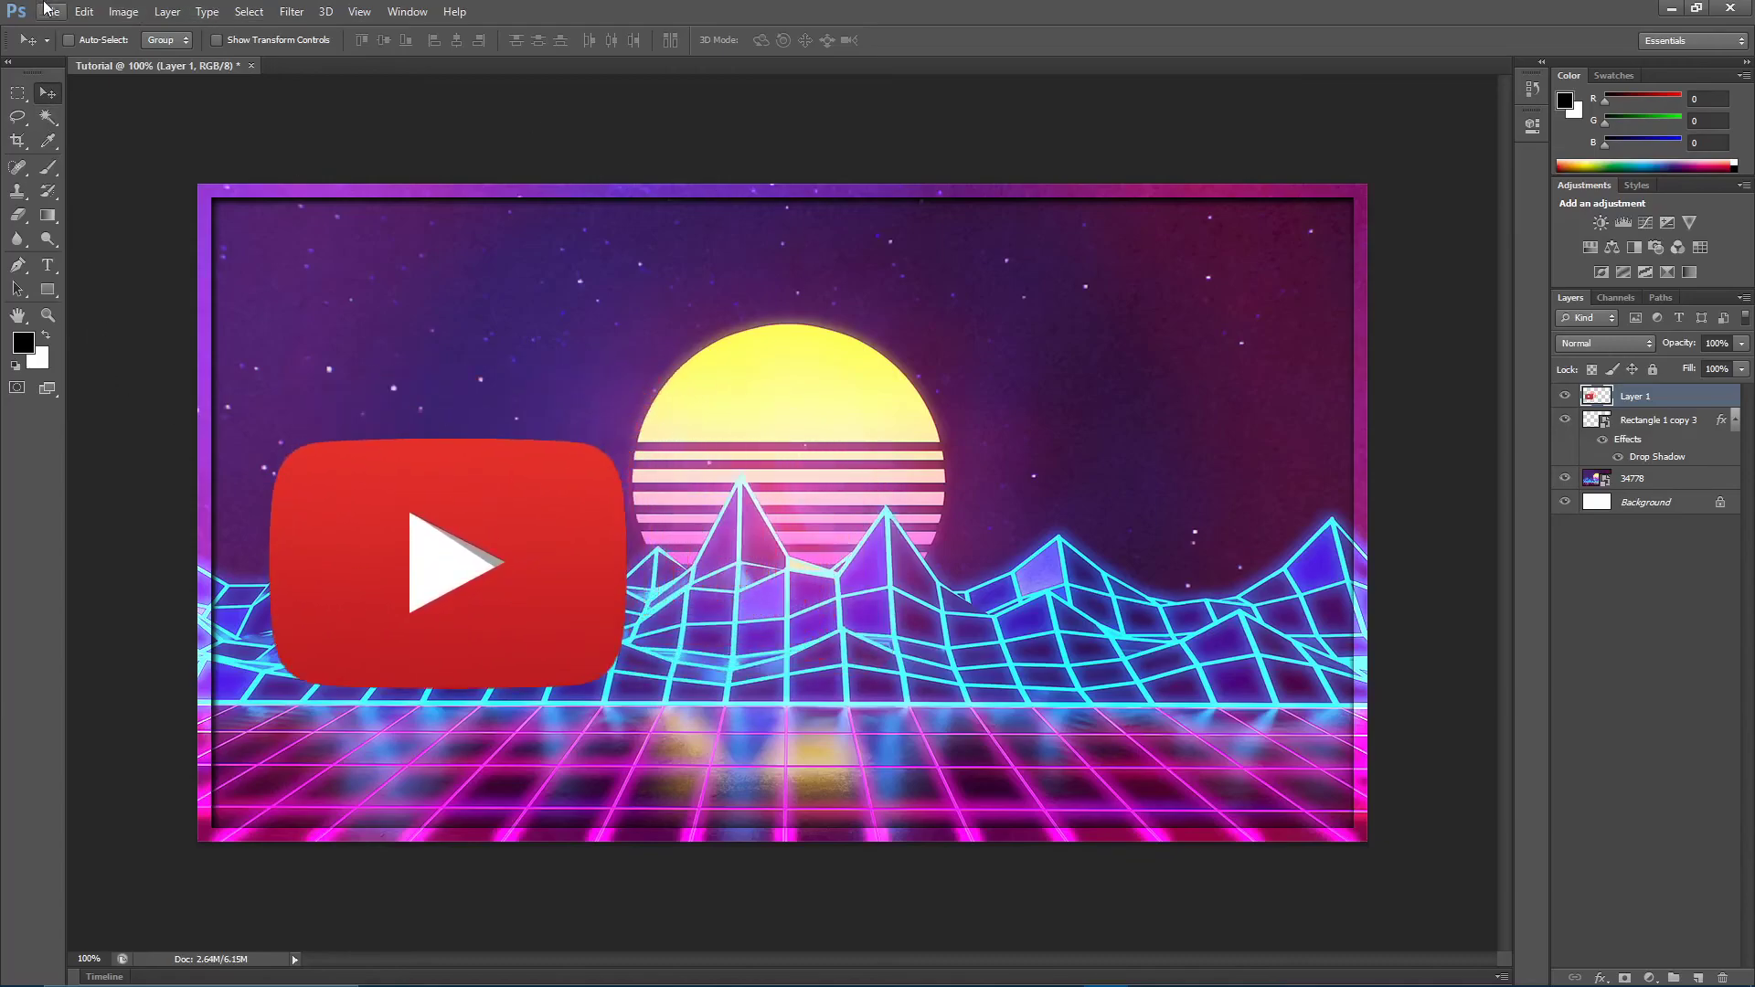
Scale the YouTube logo up to about 121% and place it left of center, overlapping the sun's edge
click(83, 11)
click(146, 350)
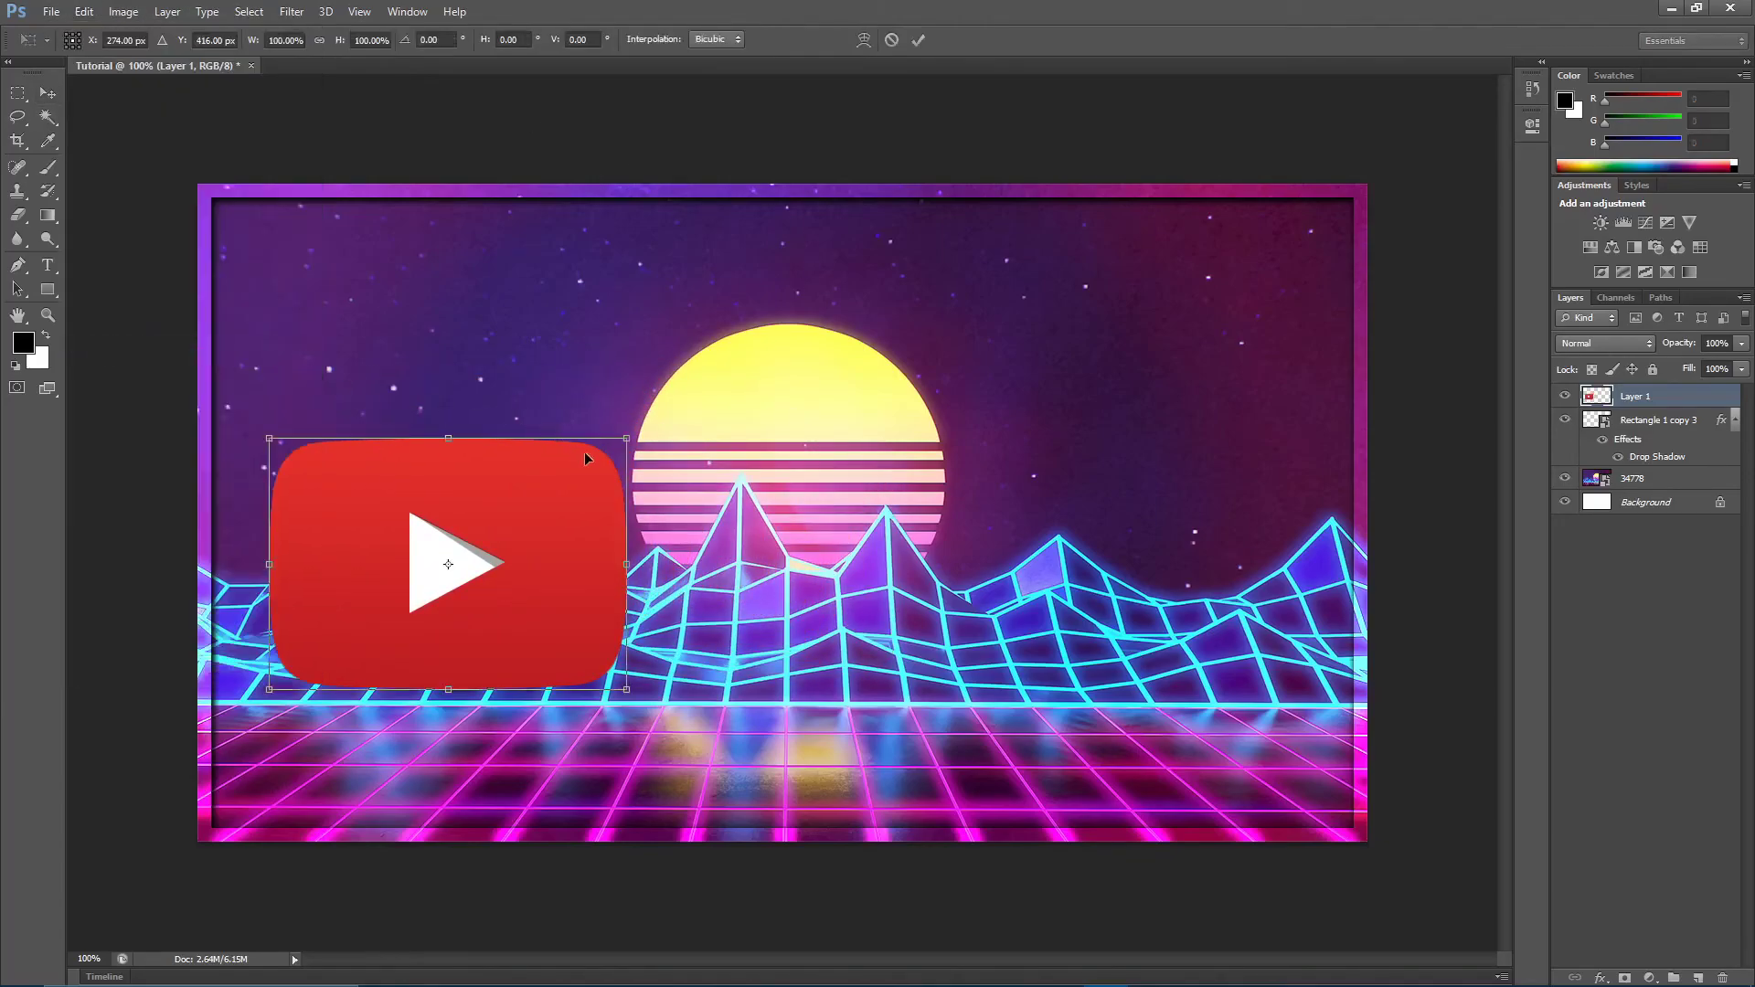
drag(627, 437, 704, 372)
mouse_move(613, 461)
mouse_down()
mouse_move(620, 423)
mouse_move(637, 461)
mouse_up()
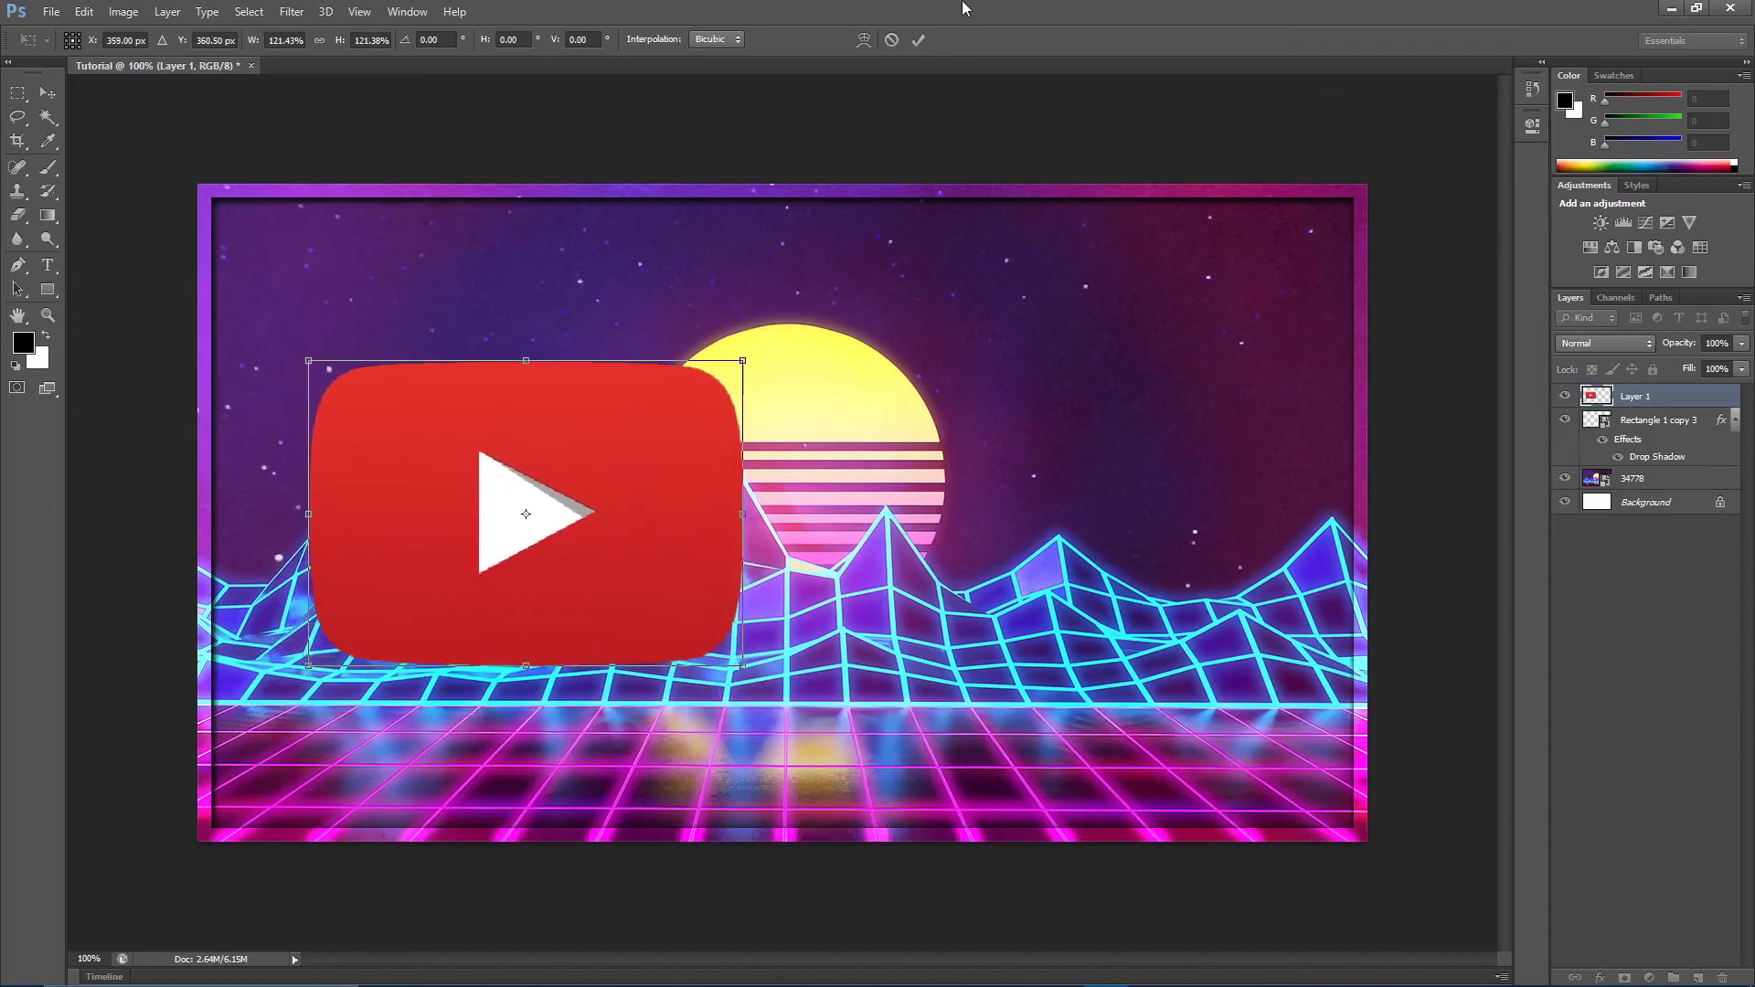
click(917, 39)
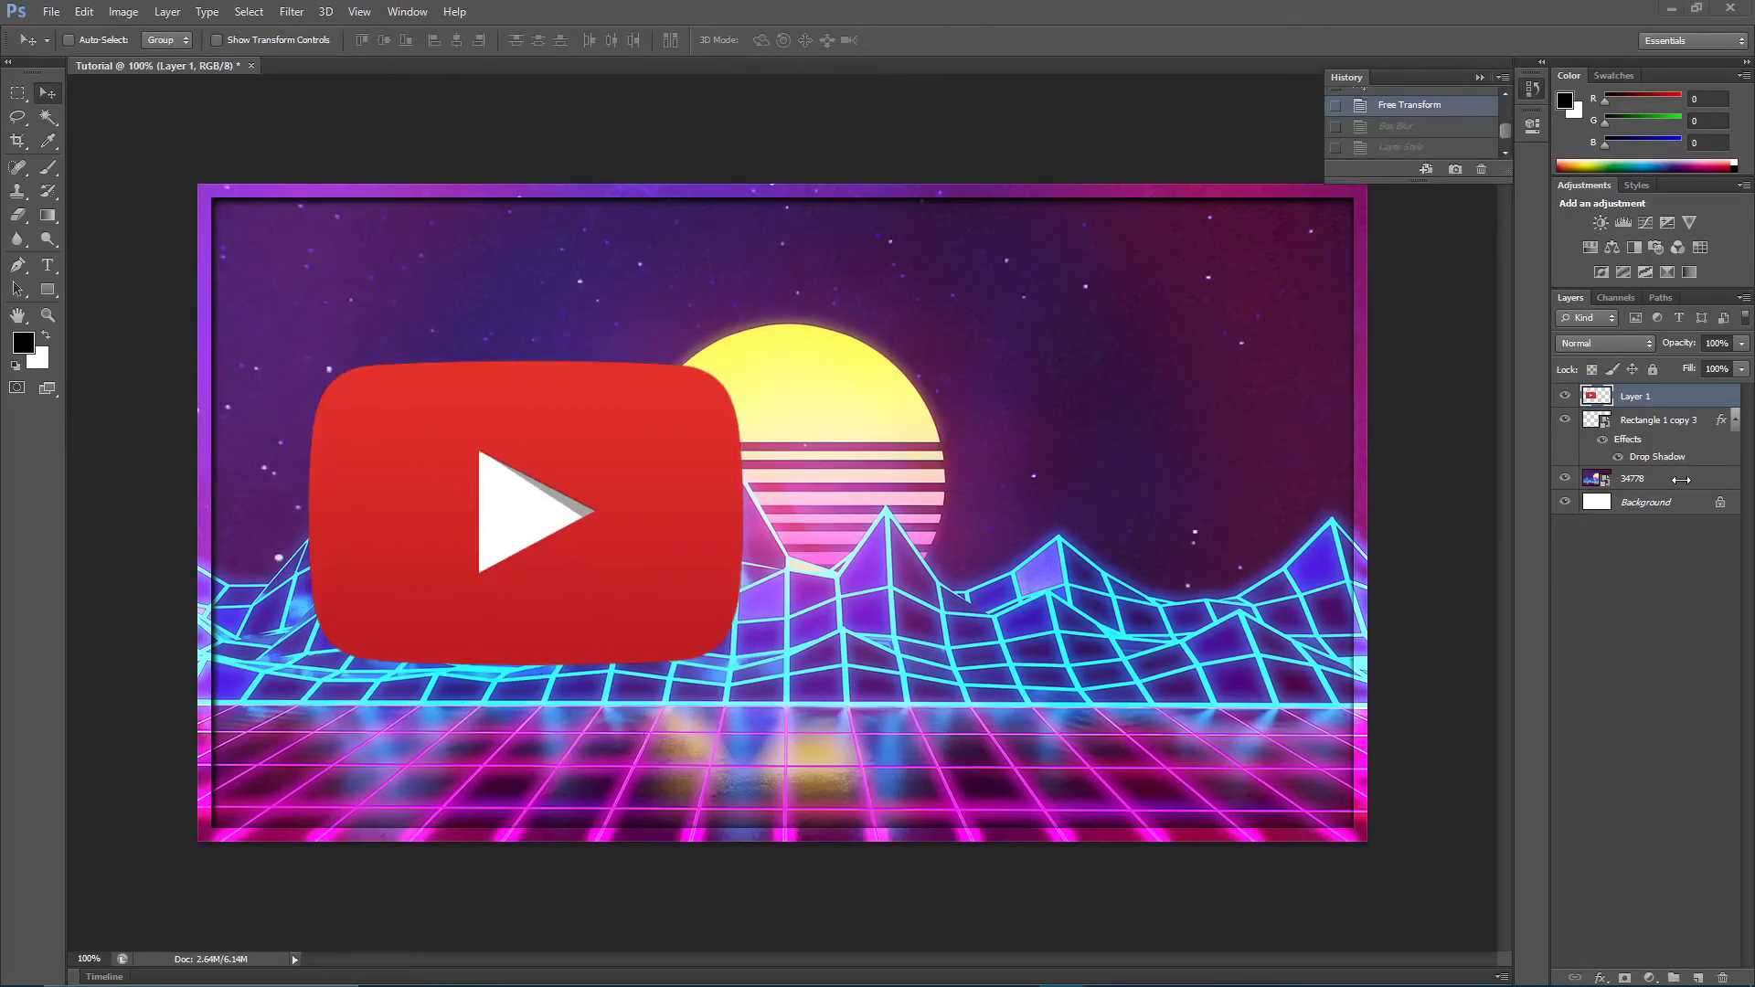
Apply a Box Blur with a 2-pixel radius to the retro background layer 34778
click(1659, 480)
click(1480, 77)
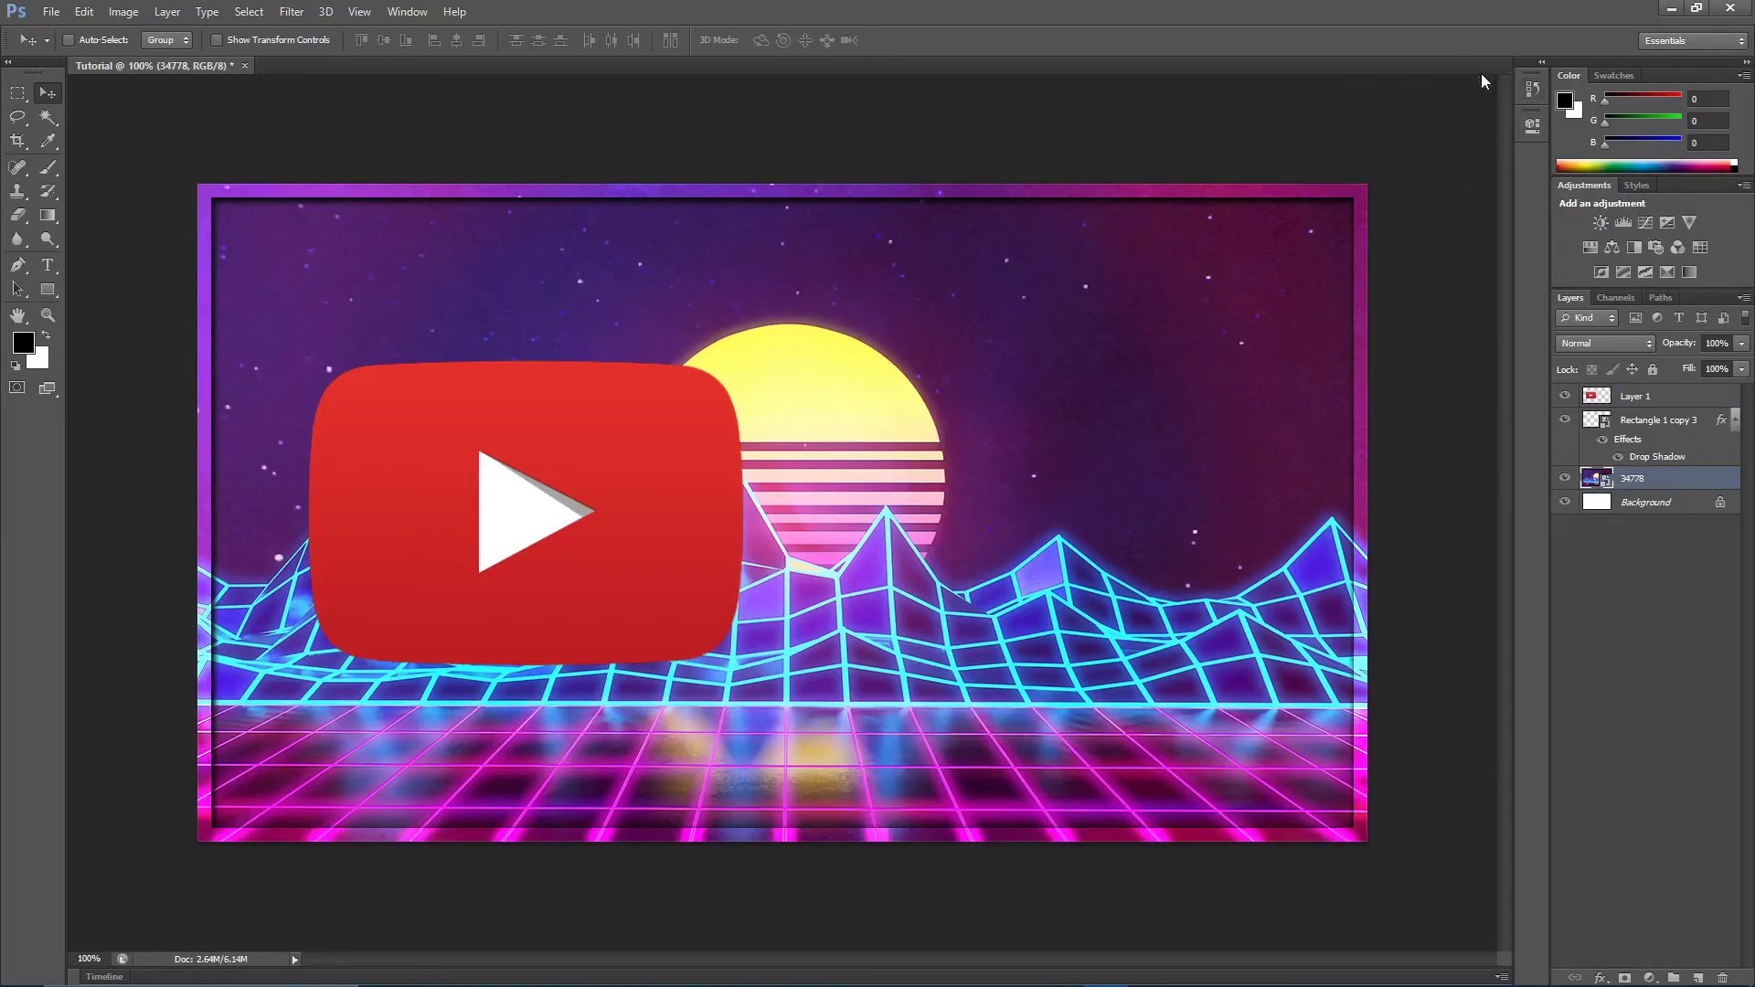
click(304, 12)
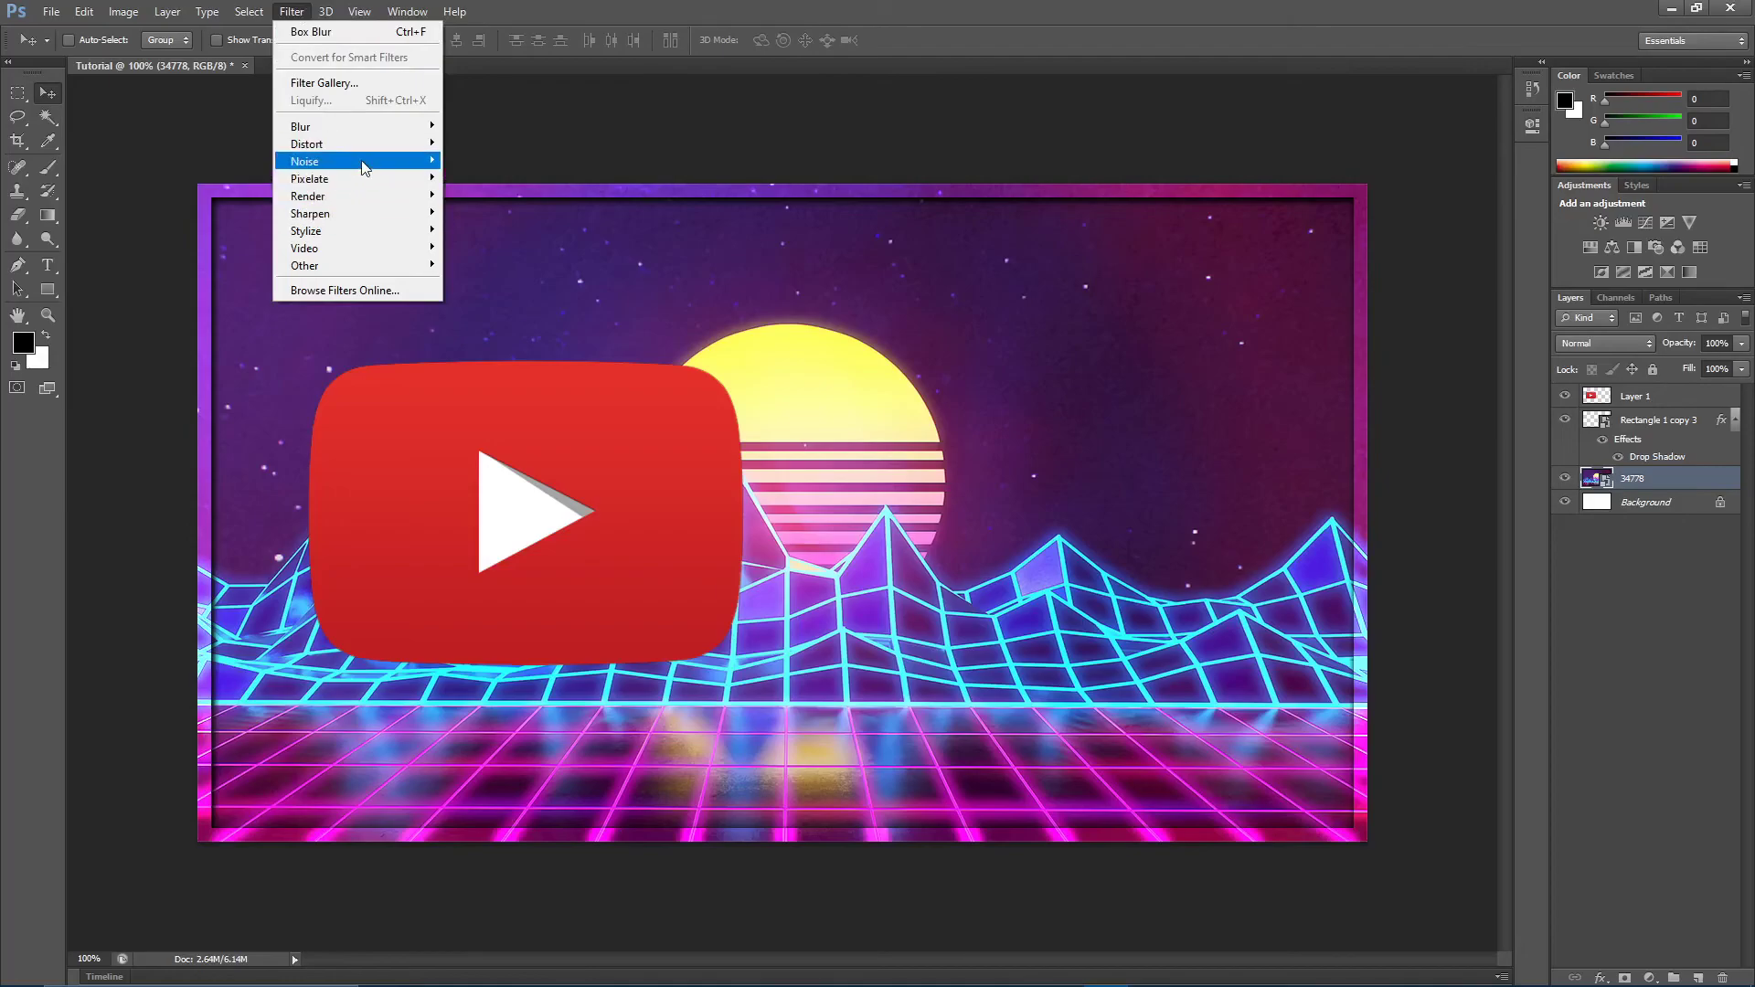
mouse_move(368, 129)
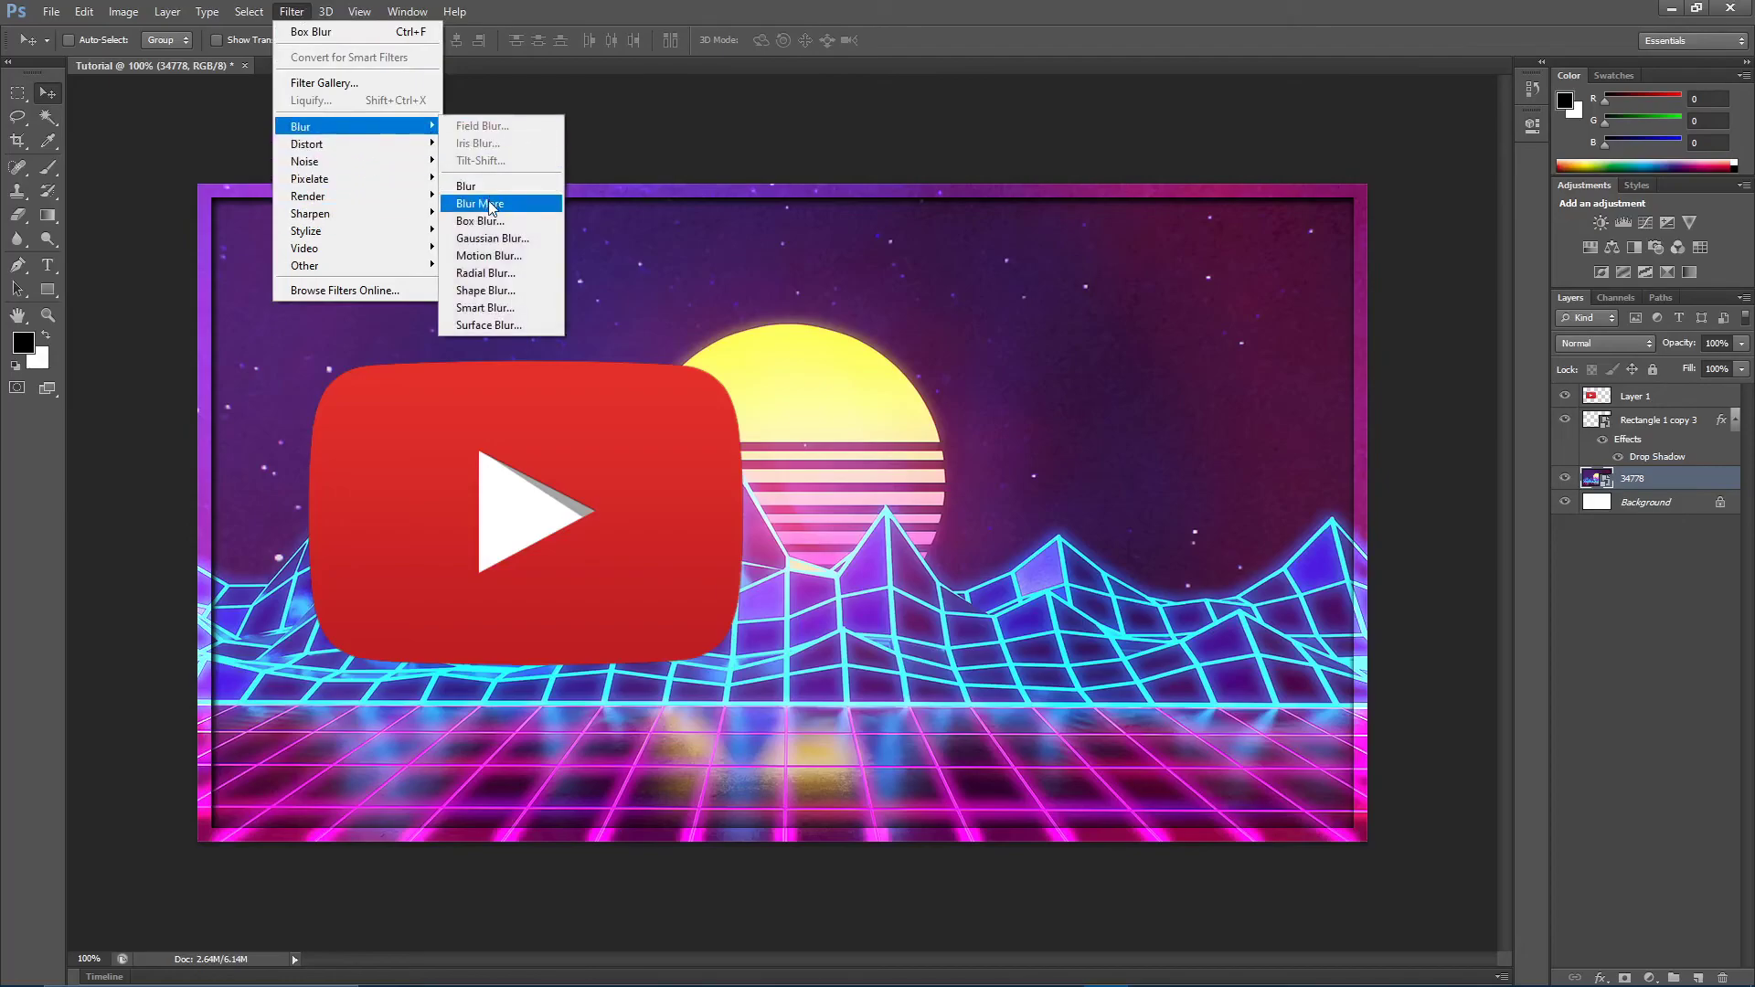
click(479, 220)
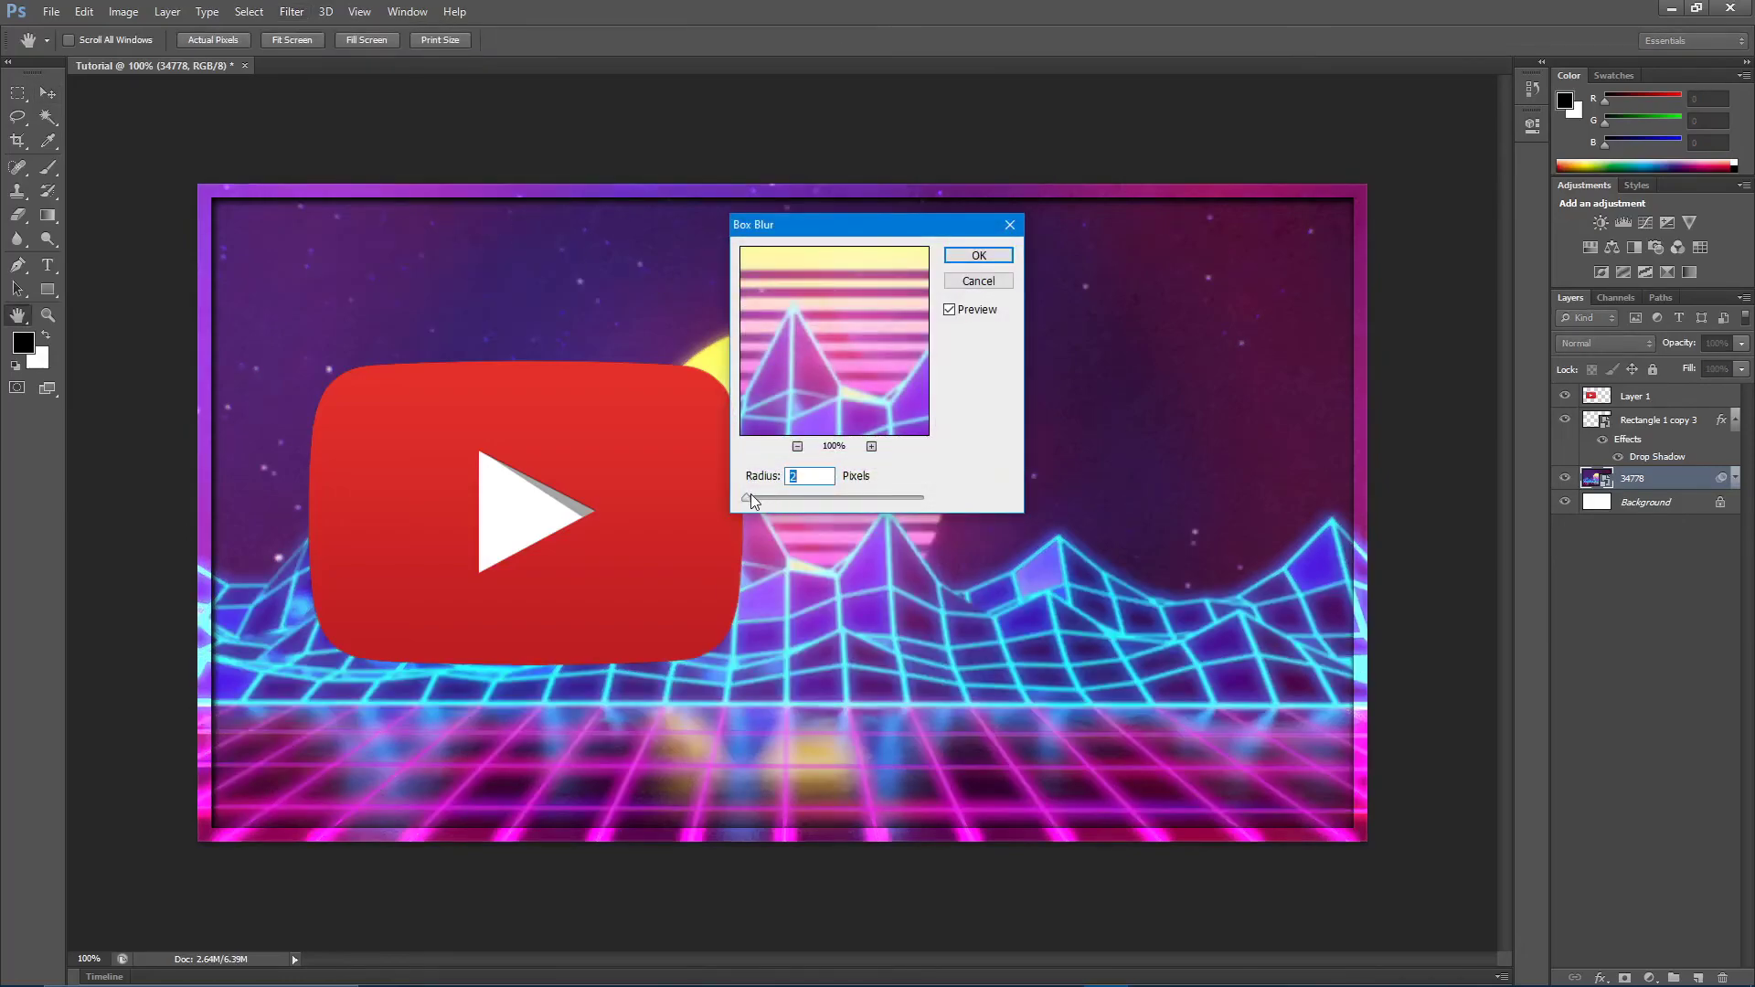
drag(748, 496, 744, 497)
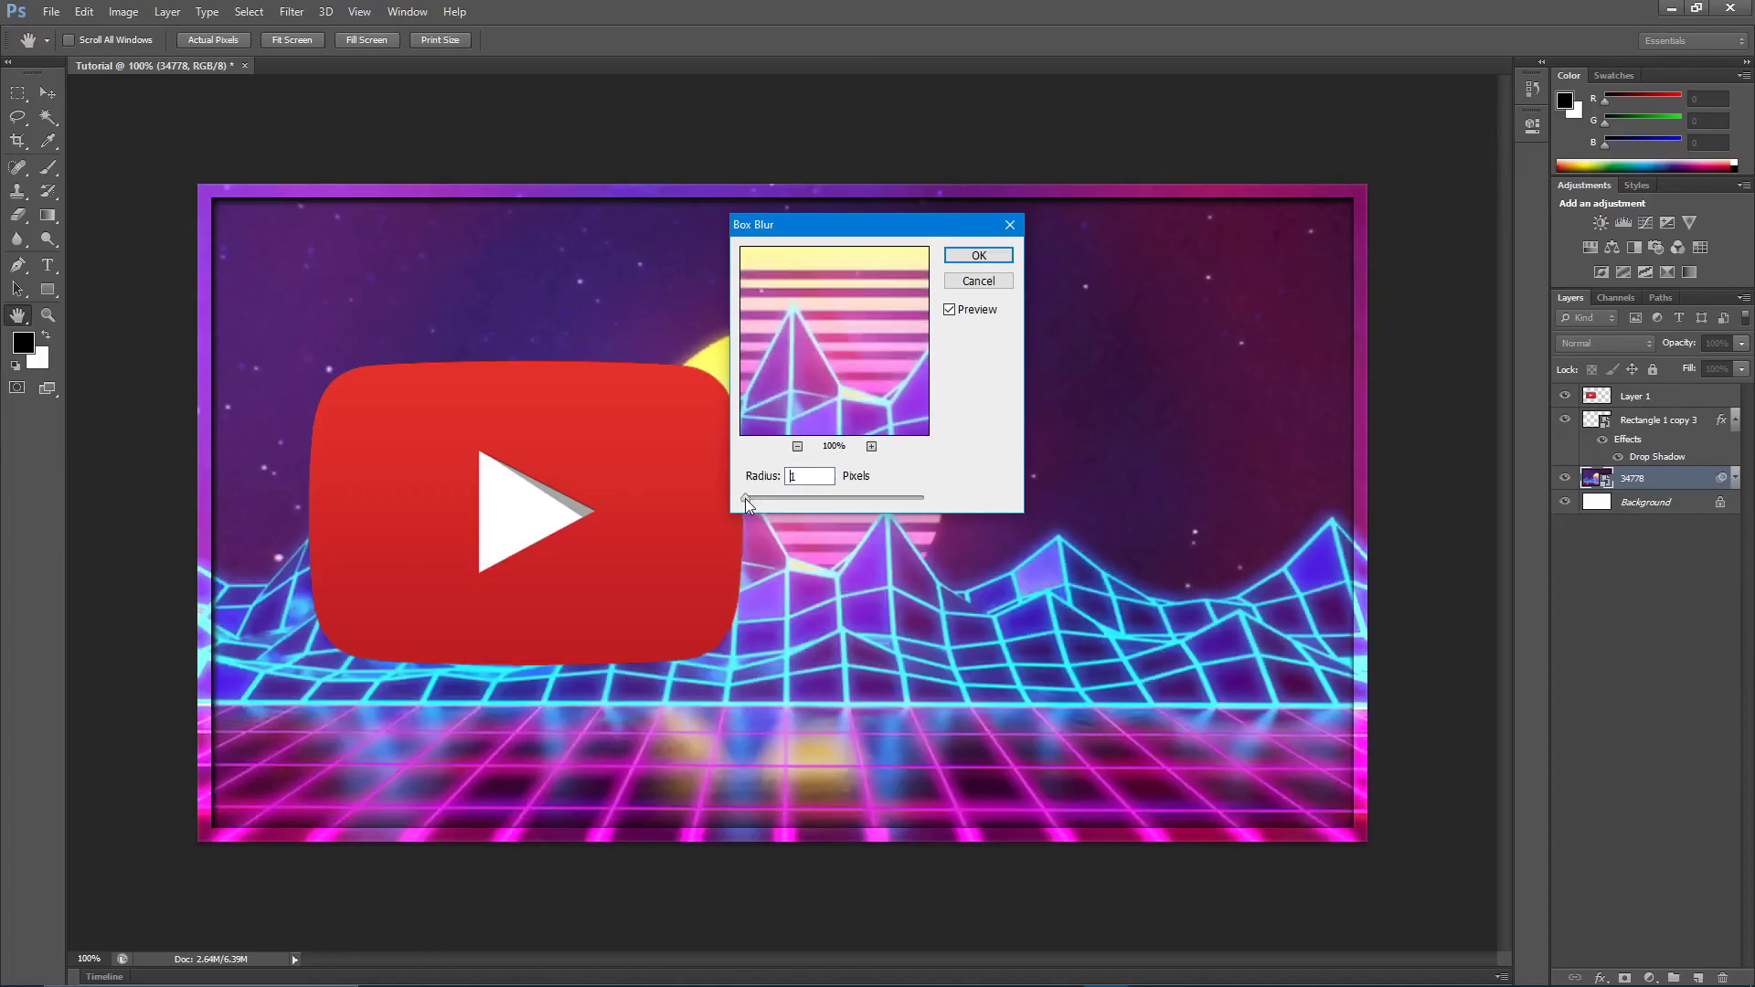
drag(847, 224, 1444, 220)
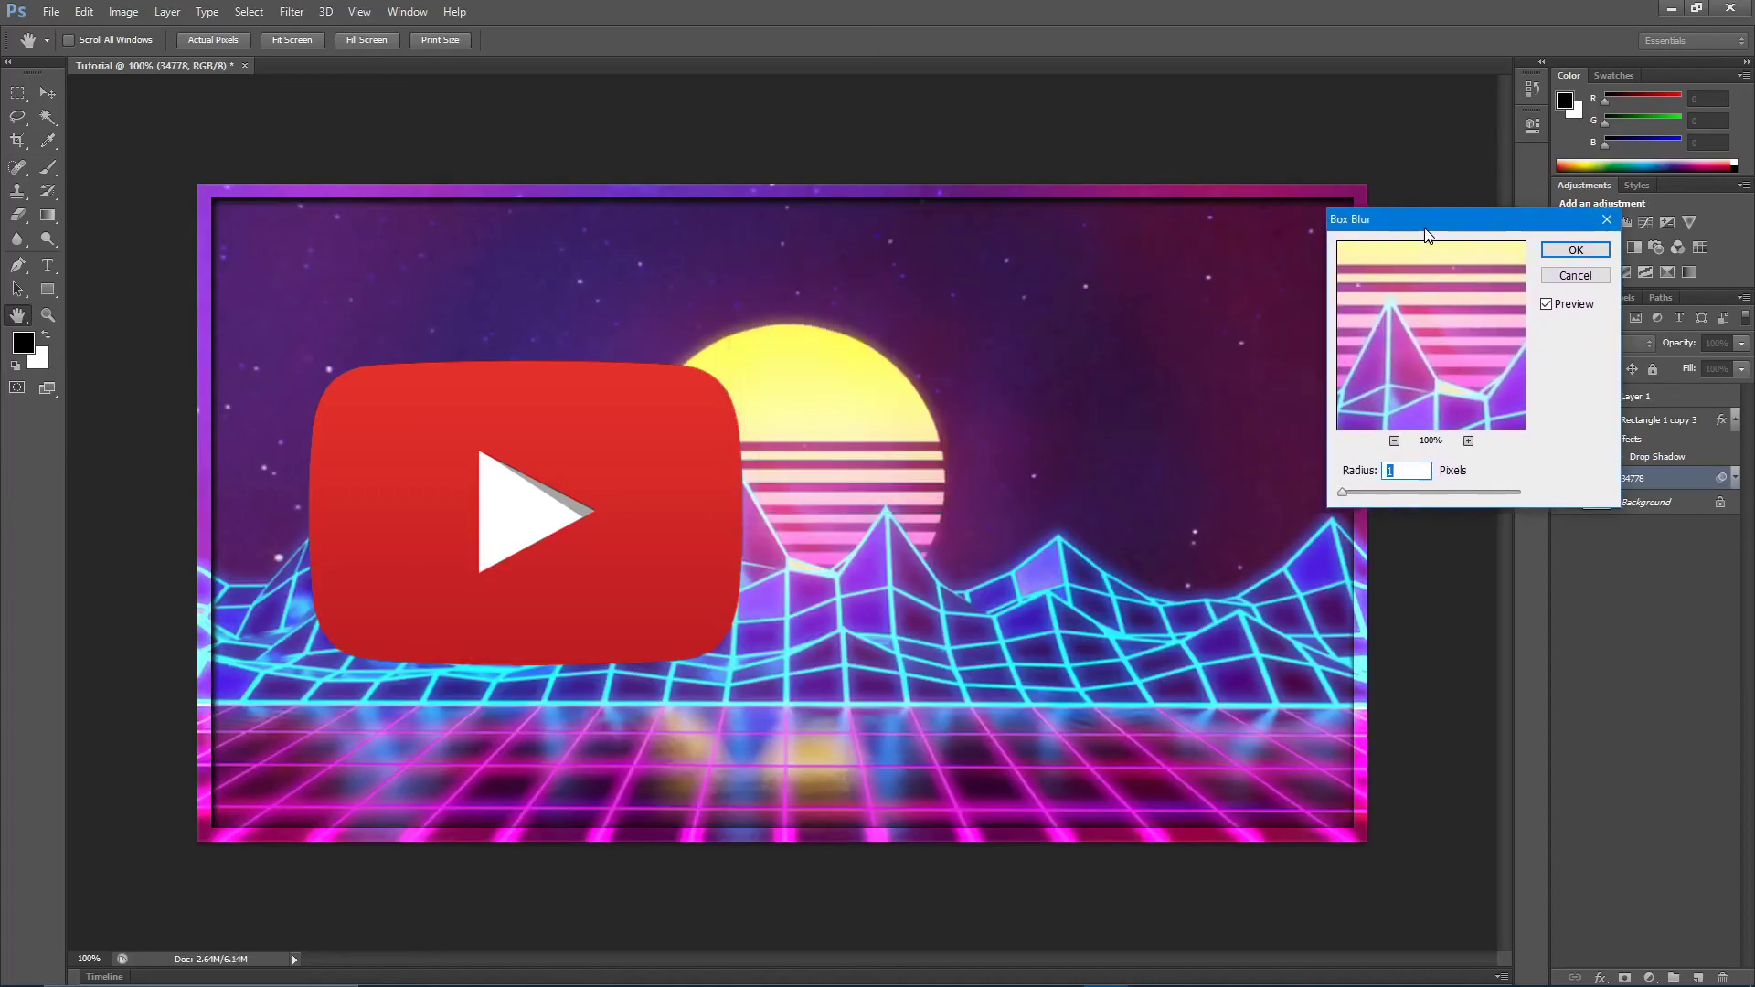
click(1342, 497)
drag(1342, 499, 1345, 499)
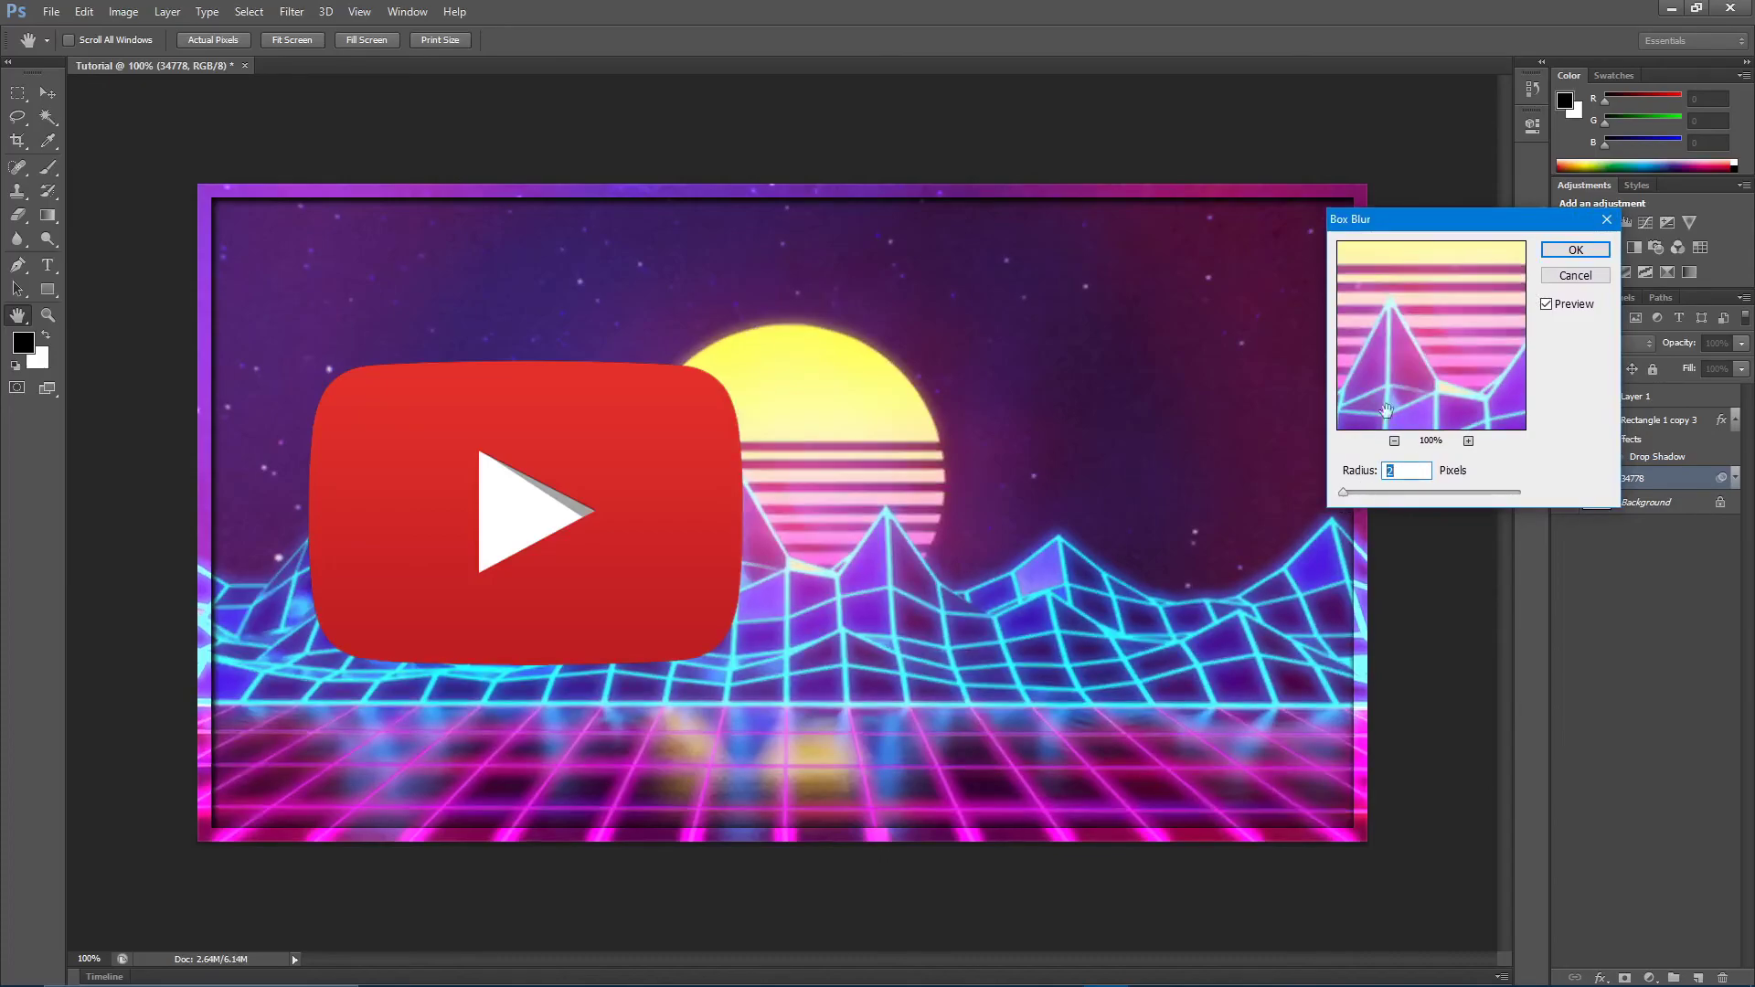
click(1590, 248)
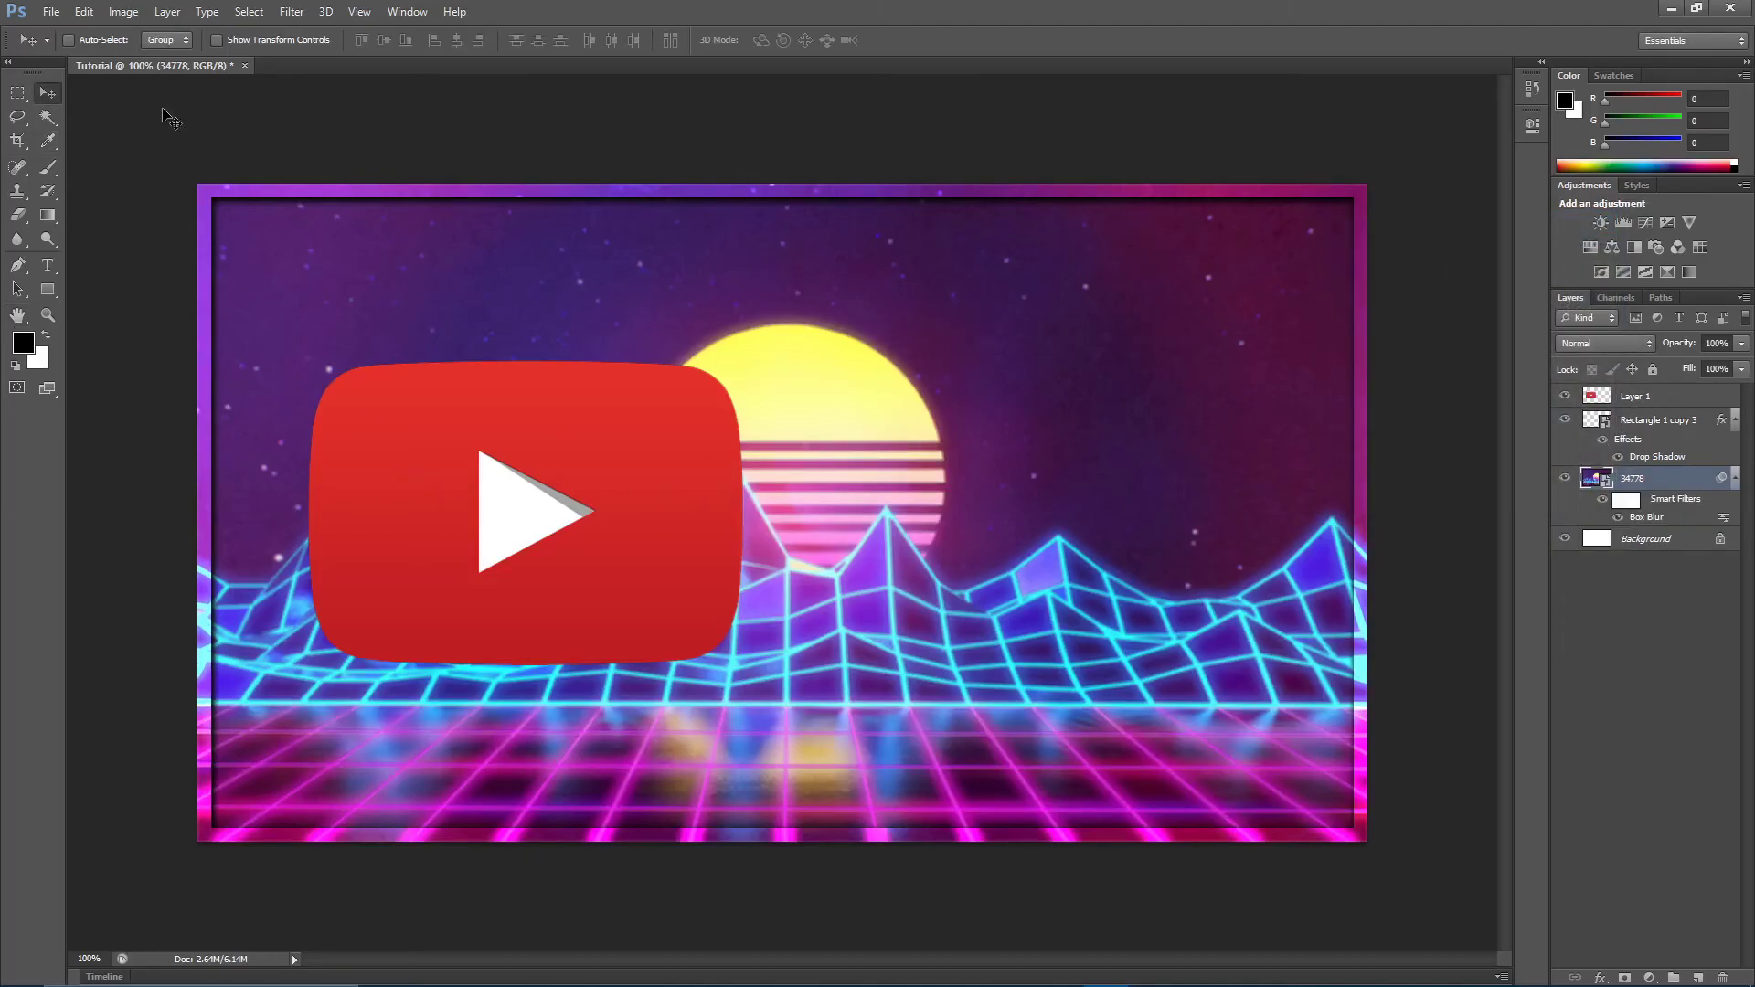
Center the YouTube logo over the sun and add a Gradient Overlay with the Multiply blend mode to its layer
click(1660, 398)
drag(479, 605, 738, 579)
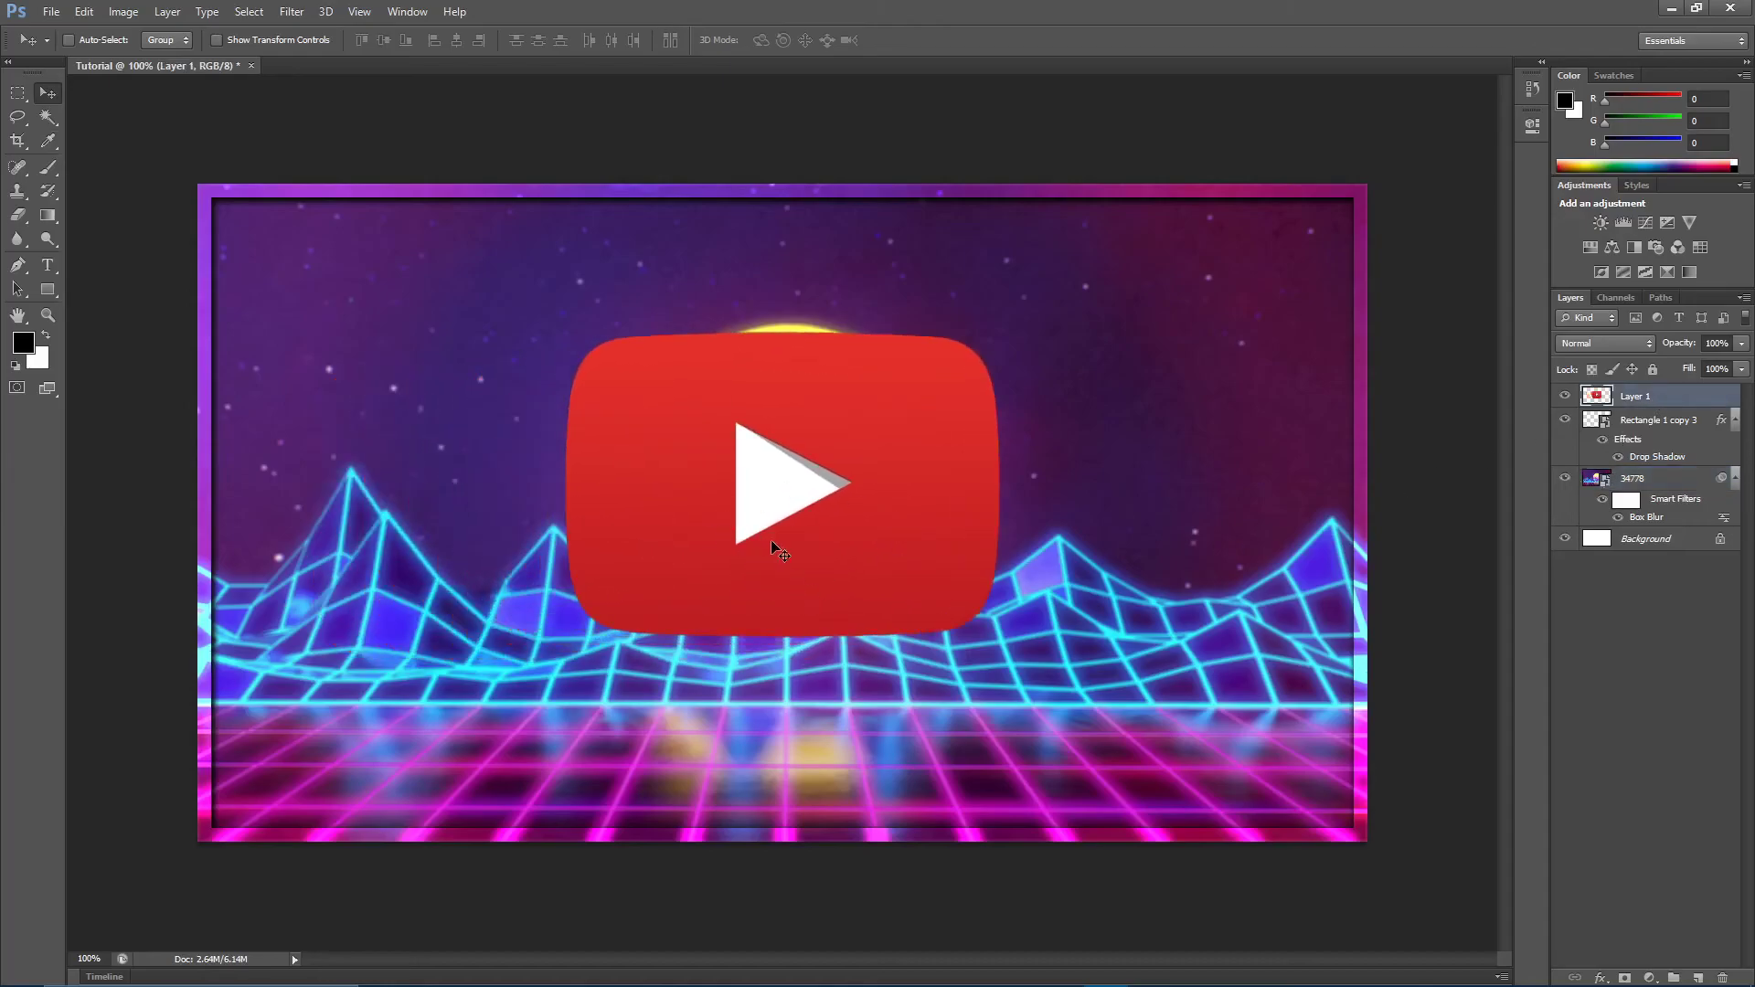
double_click(1702, 407)
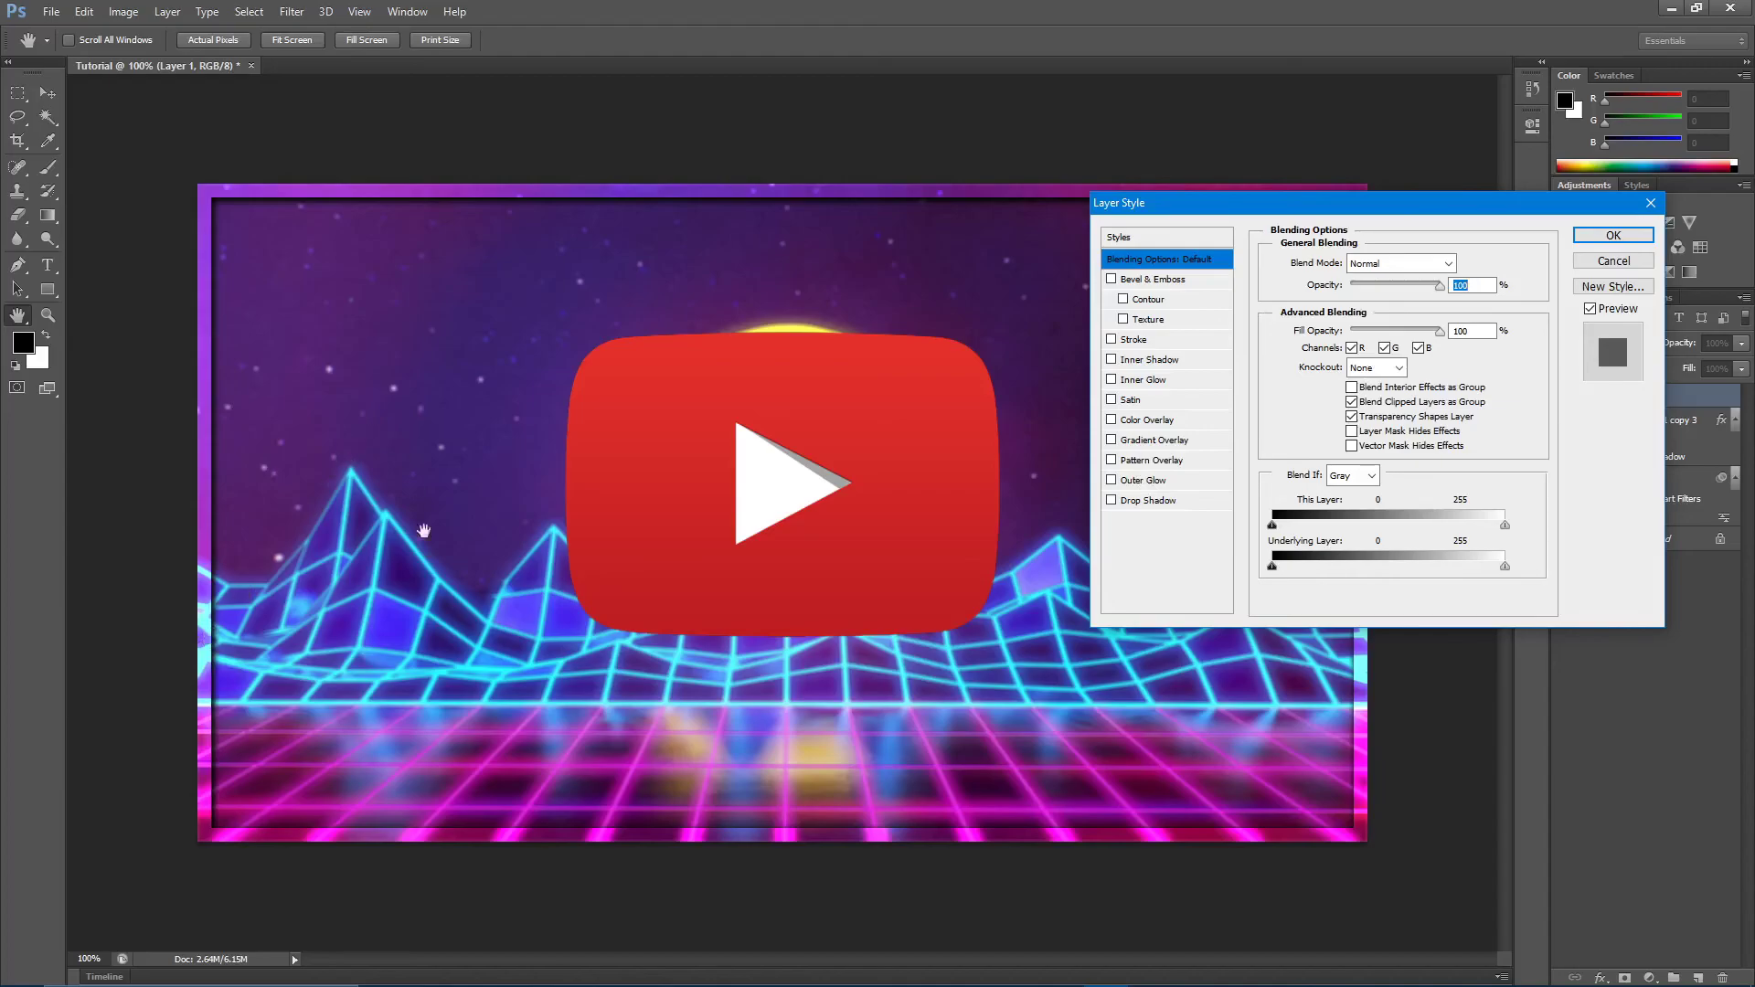
click(1112, 439)
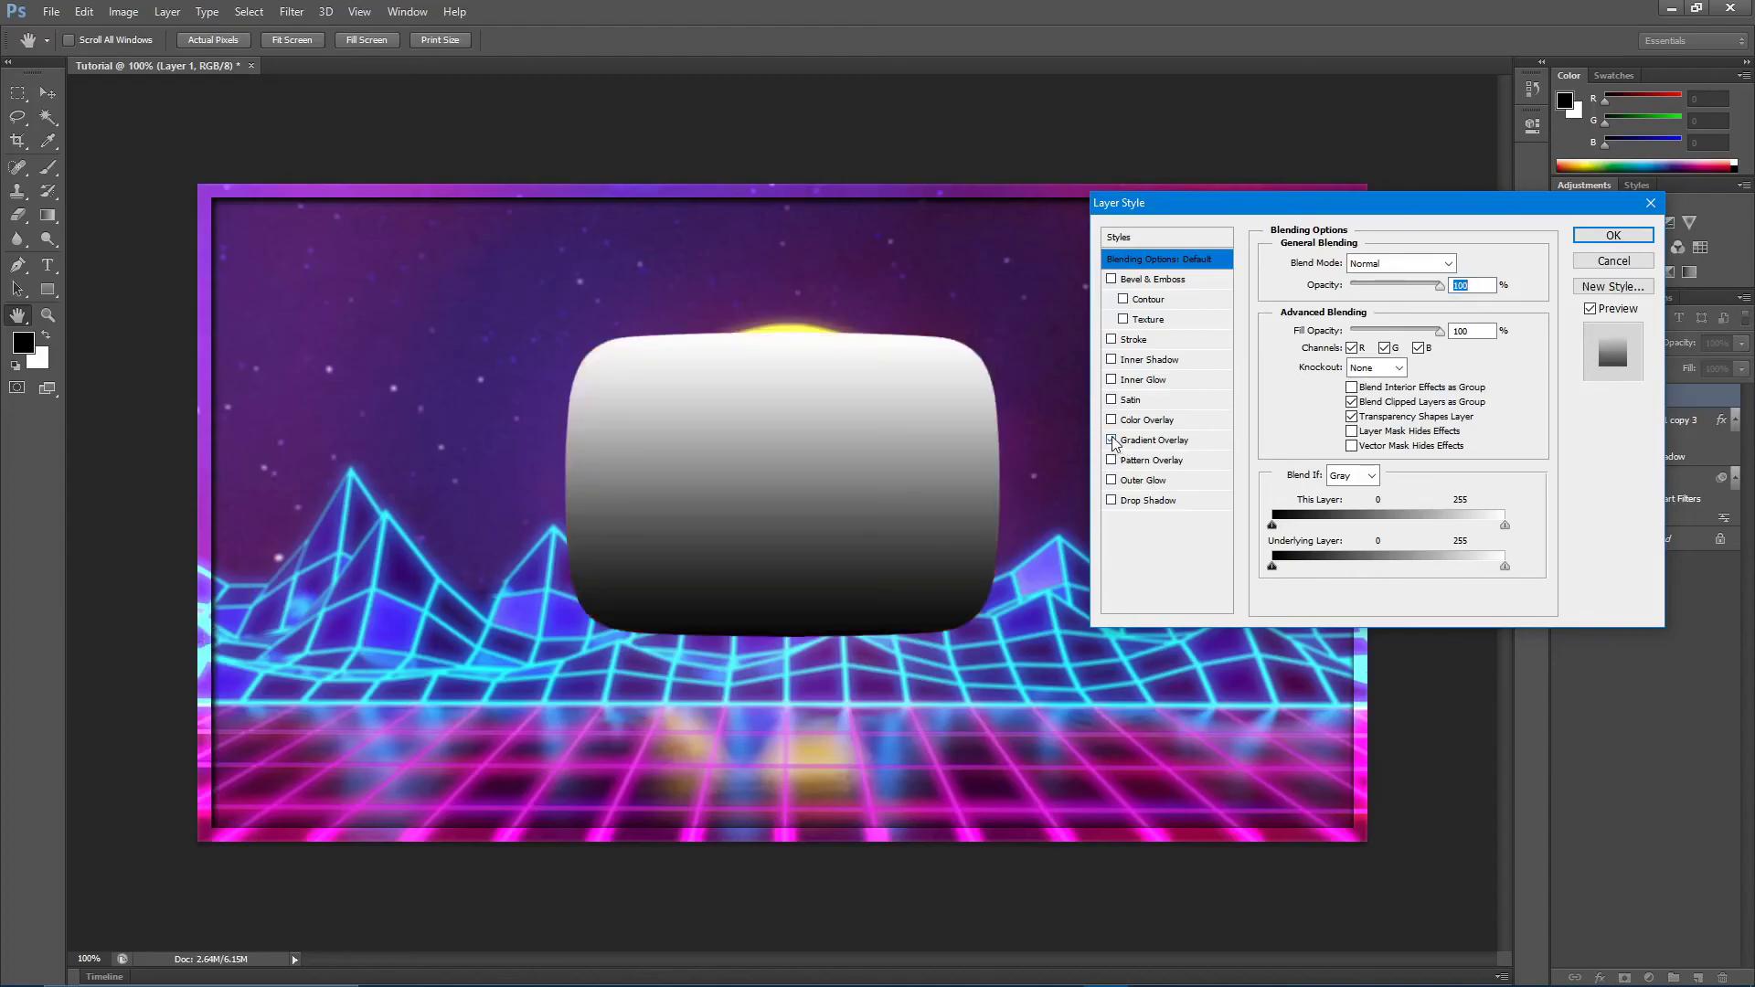
click(1143, 444)
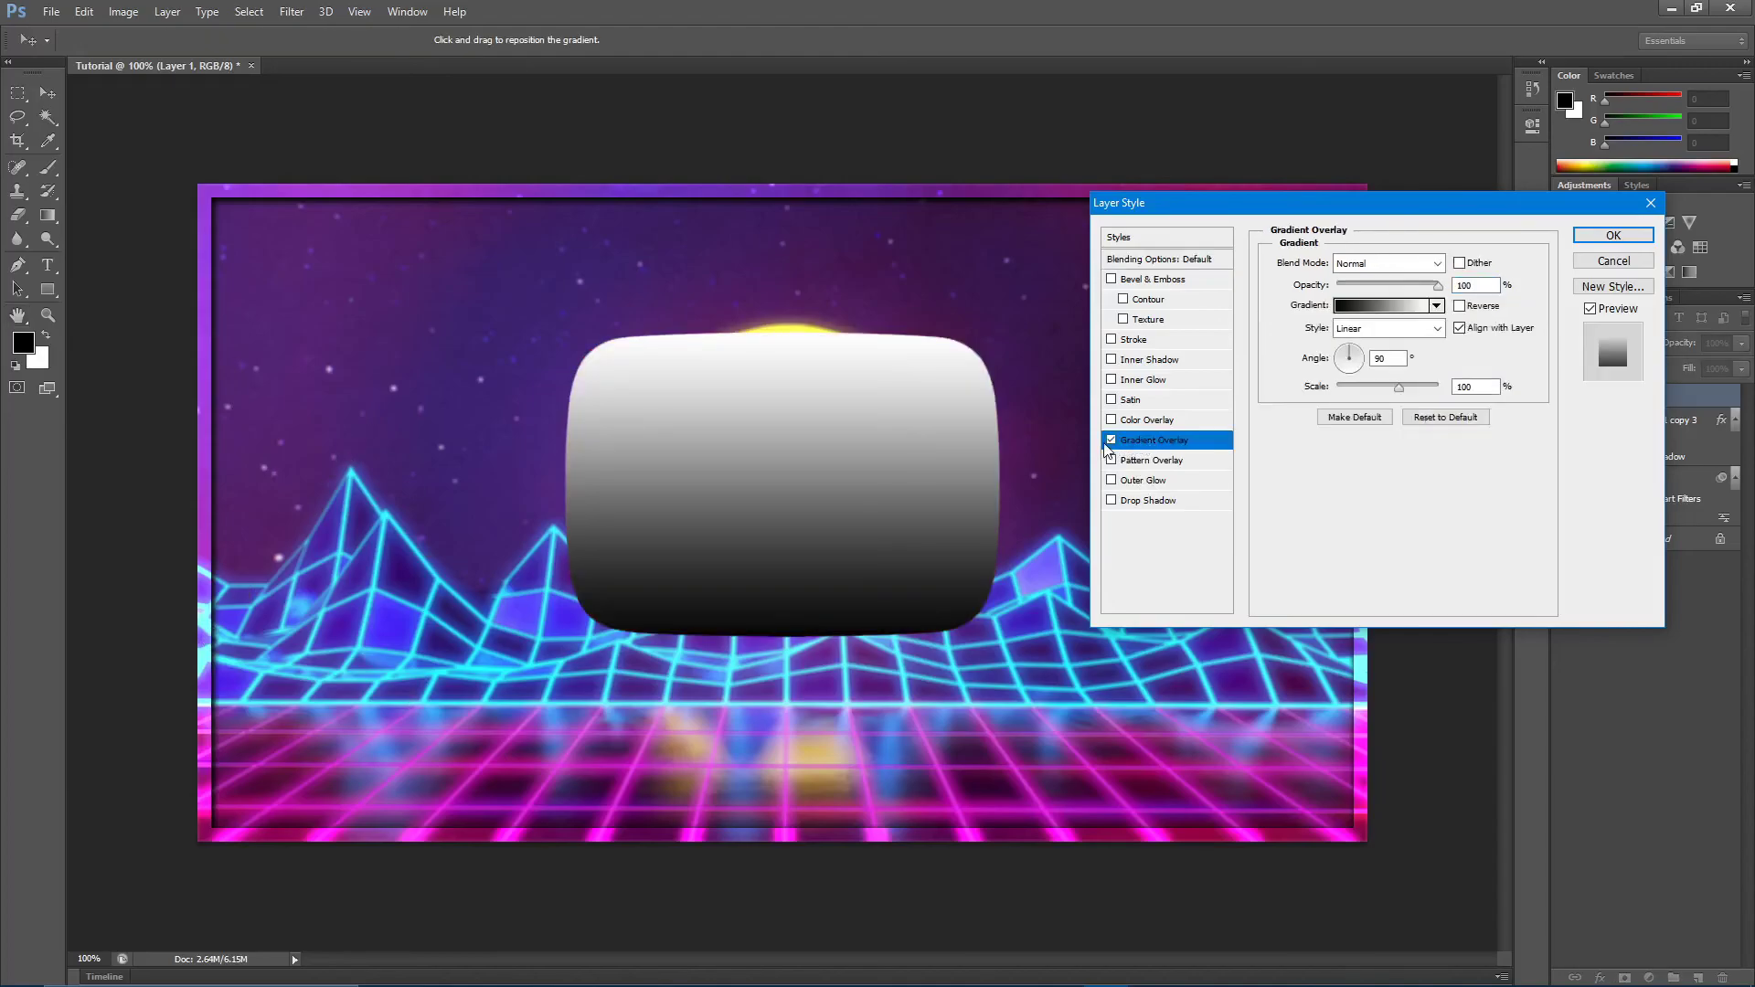
click(1391, 265)
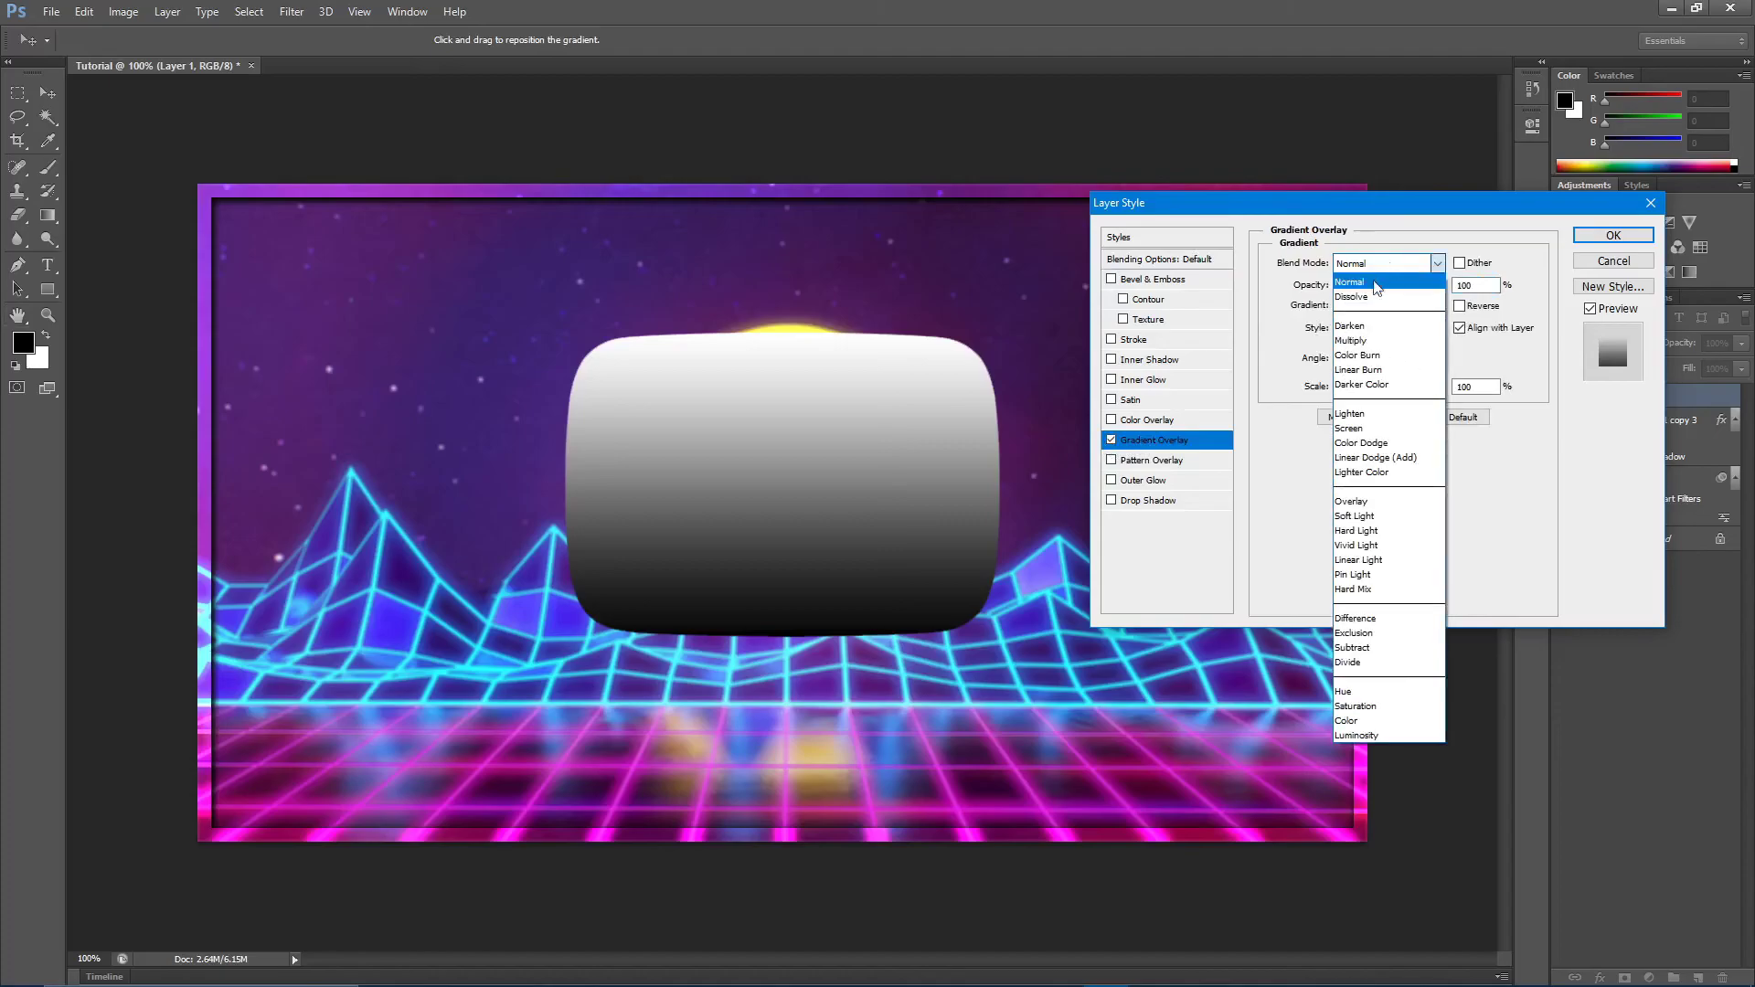
click(1376, 340)
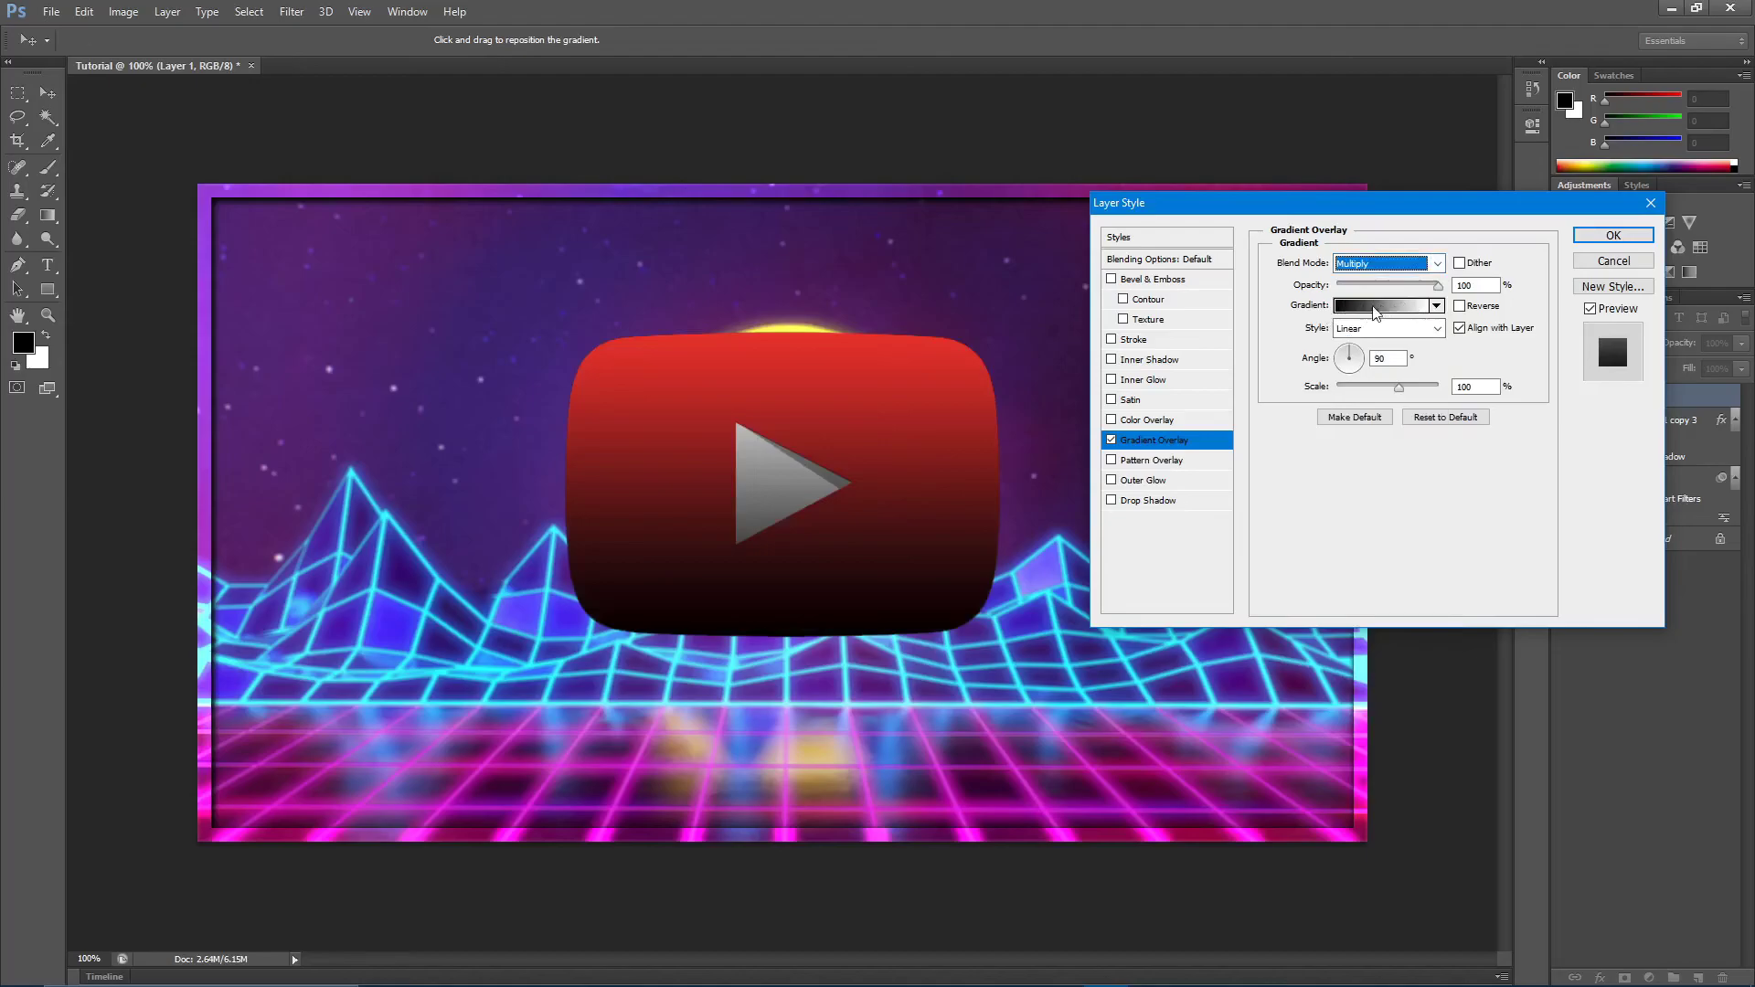
Set the starting color stop of the logo's overlay gradient to magenta f000ff
click(1369, 313)
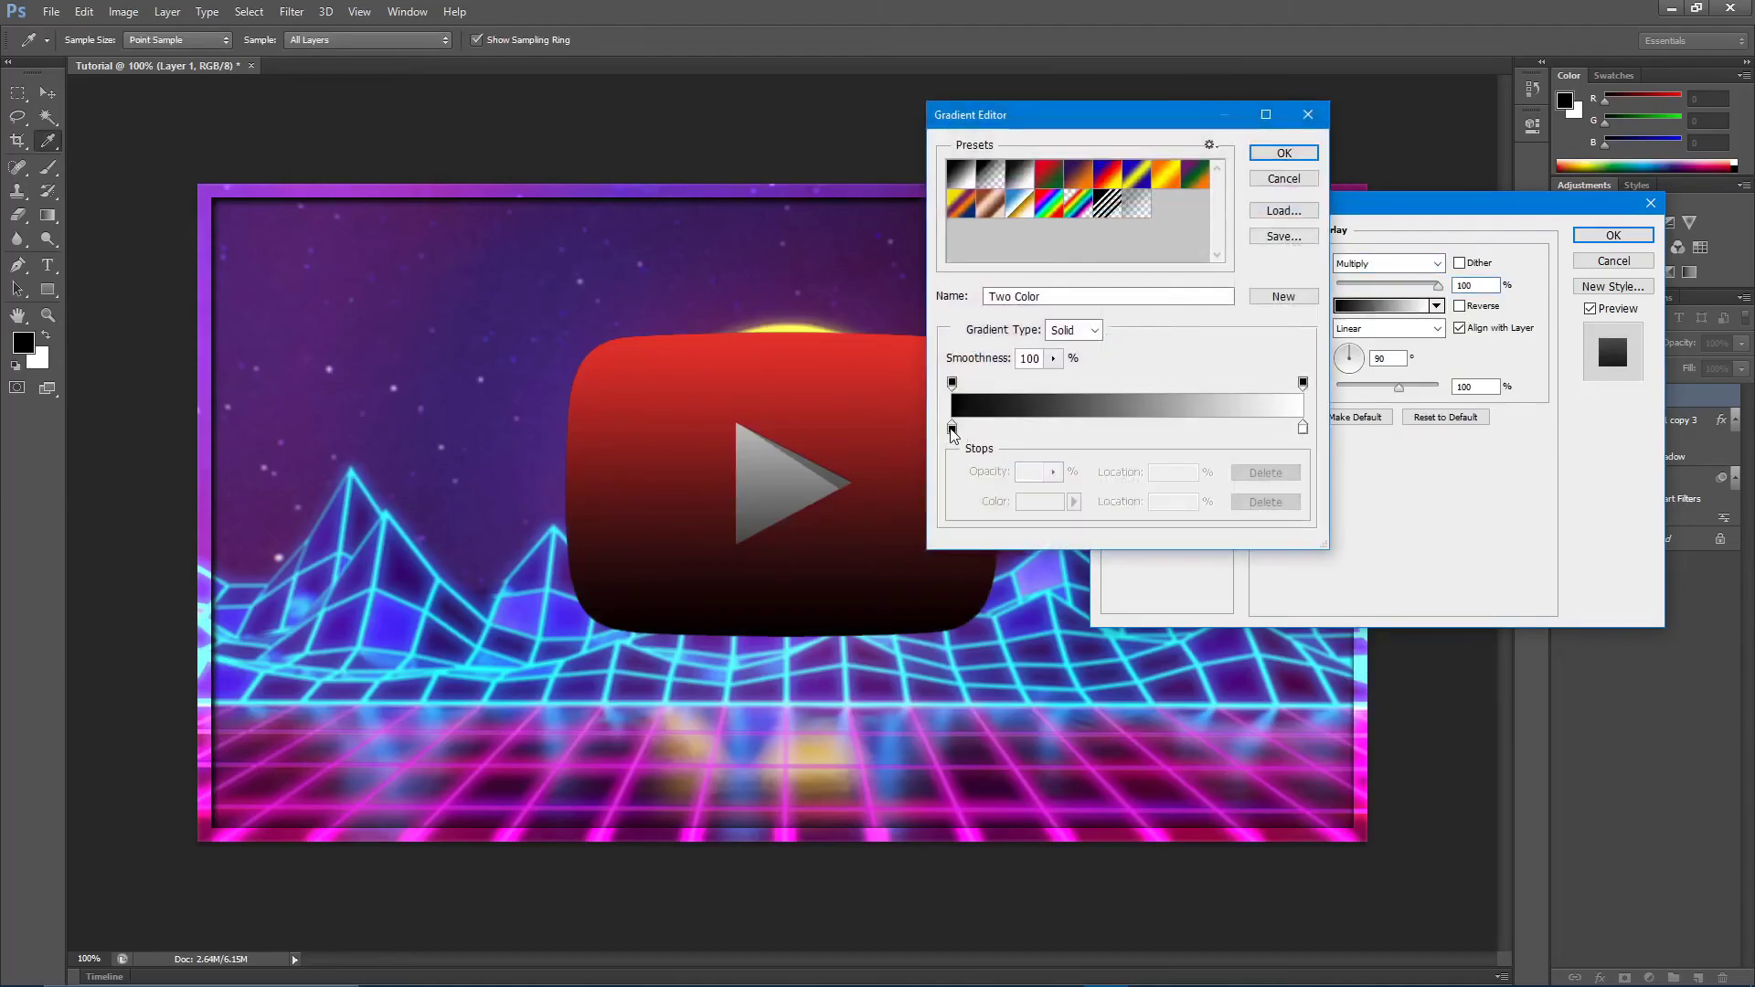
double_click(952, 427)
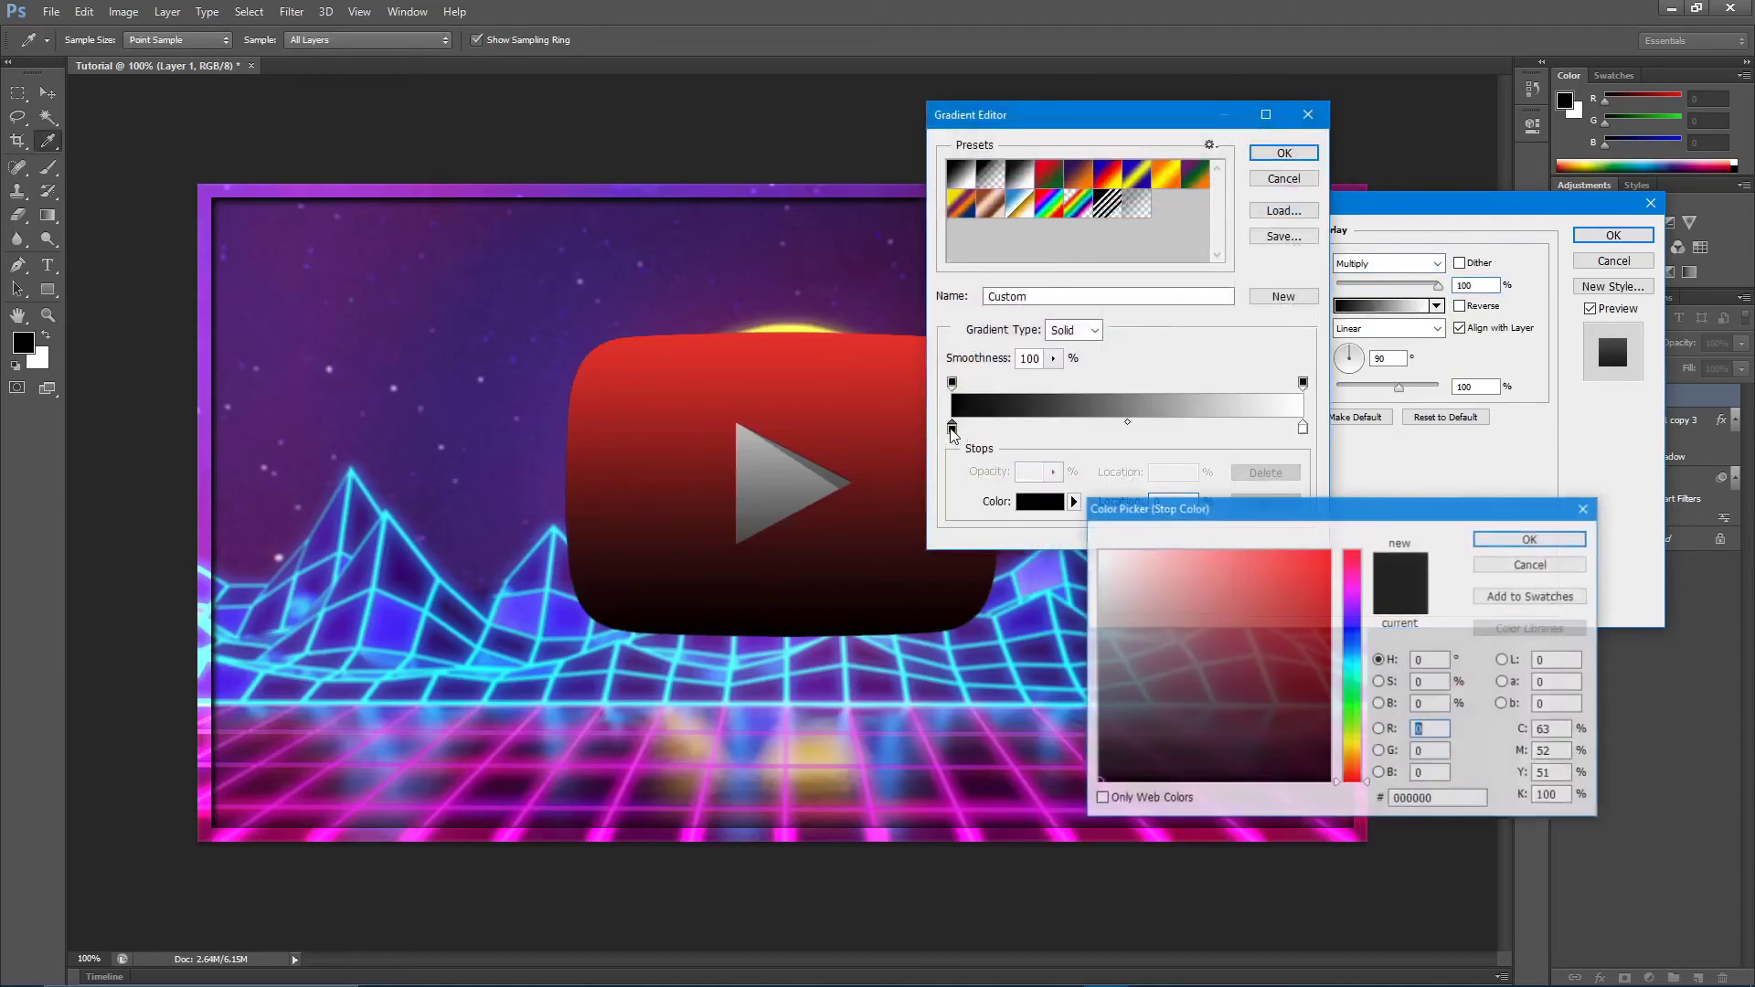
click(1346, 595)
click(1328, 552)
mouse_move(1349, 605)
mouse_down()
mouse_move(1355, 620)
mouse_move(1352, 594)
mouse_up()
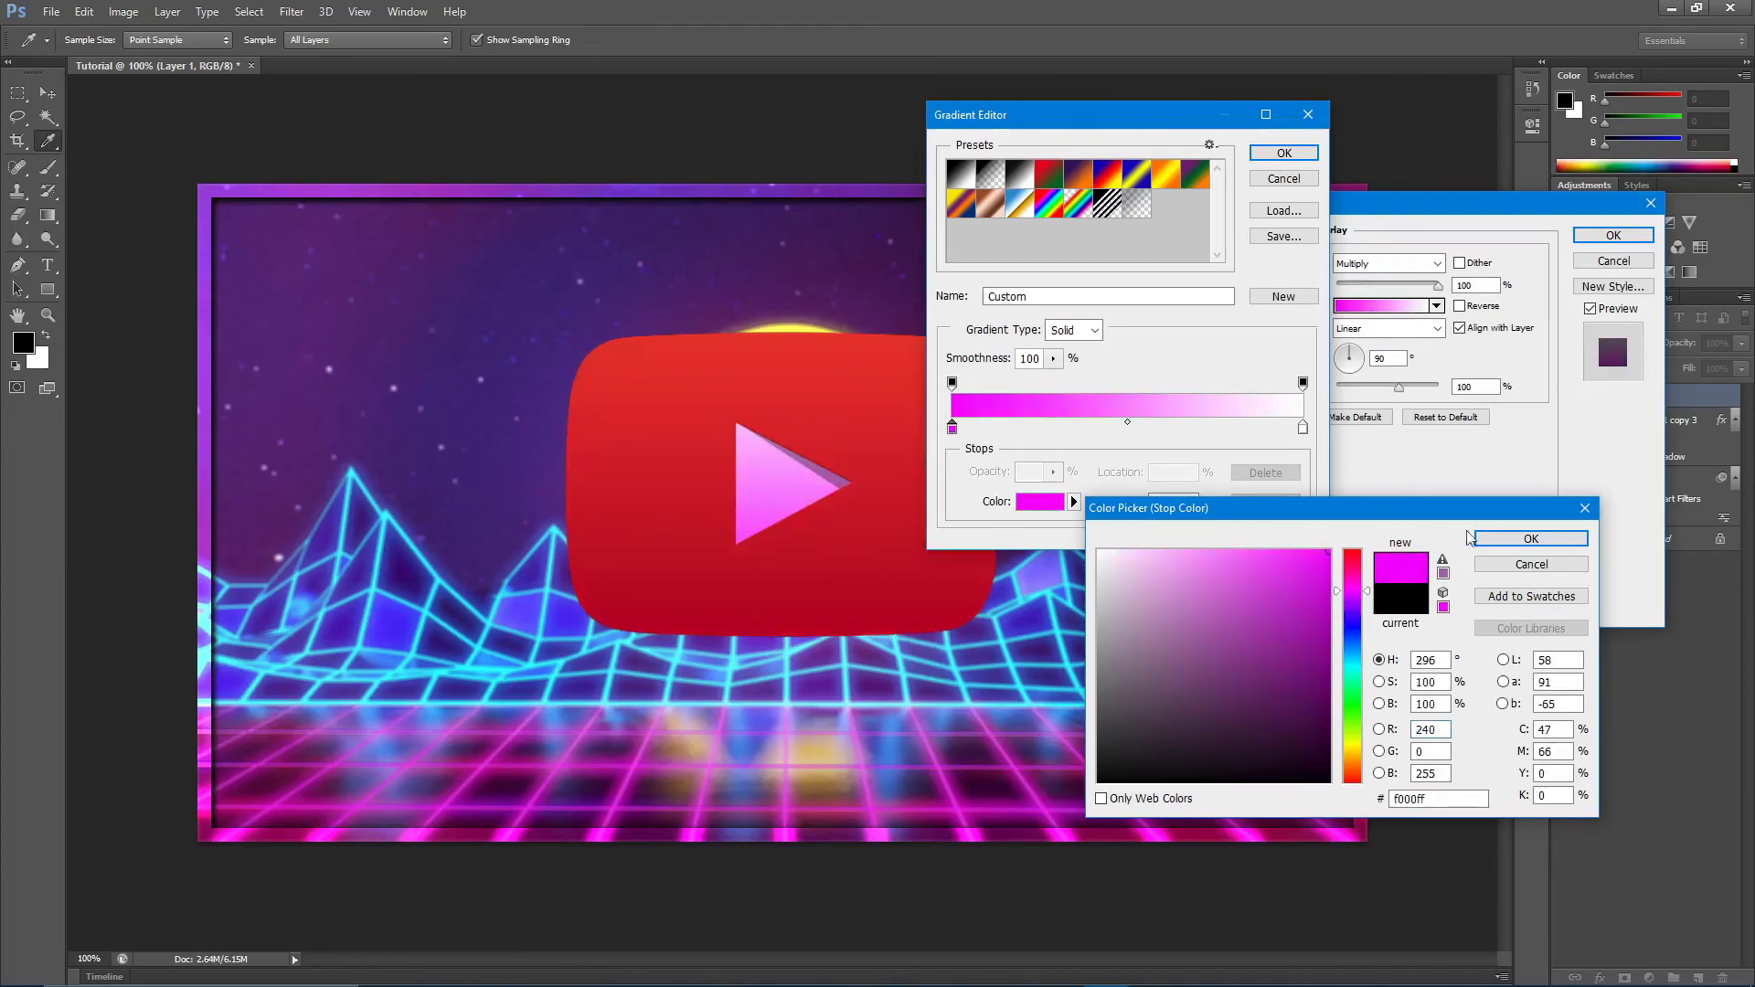
click(1508, 539)
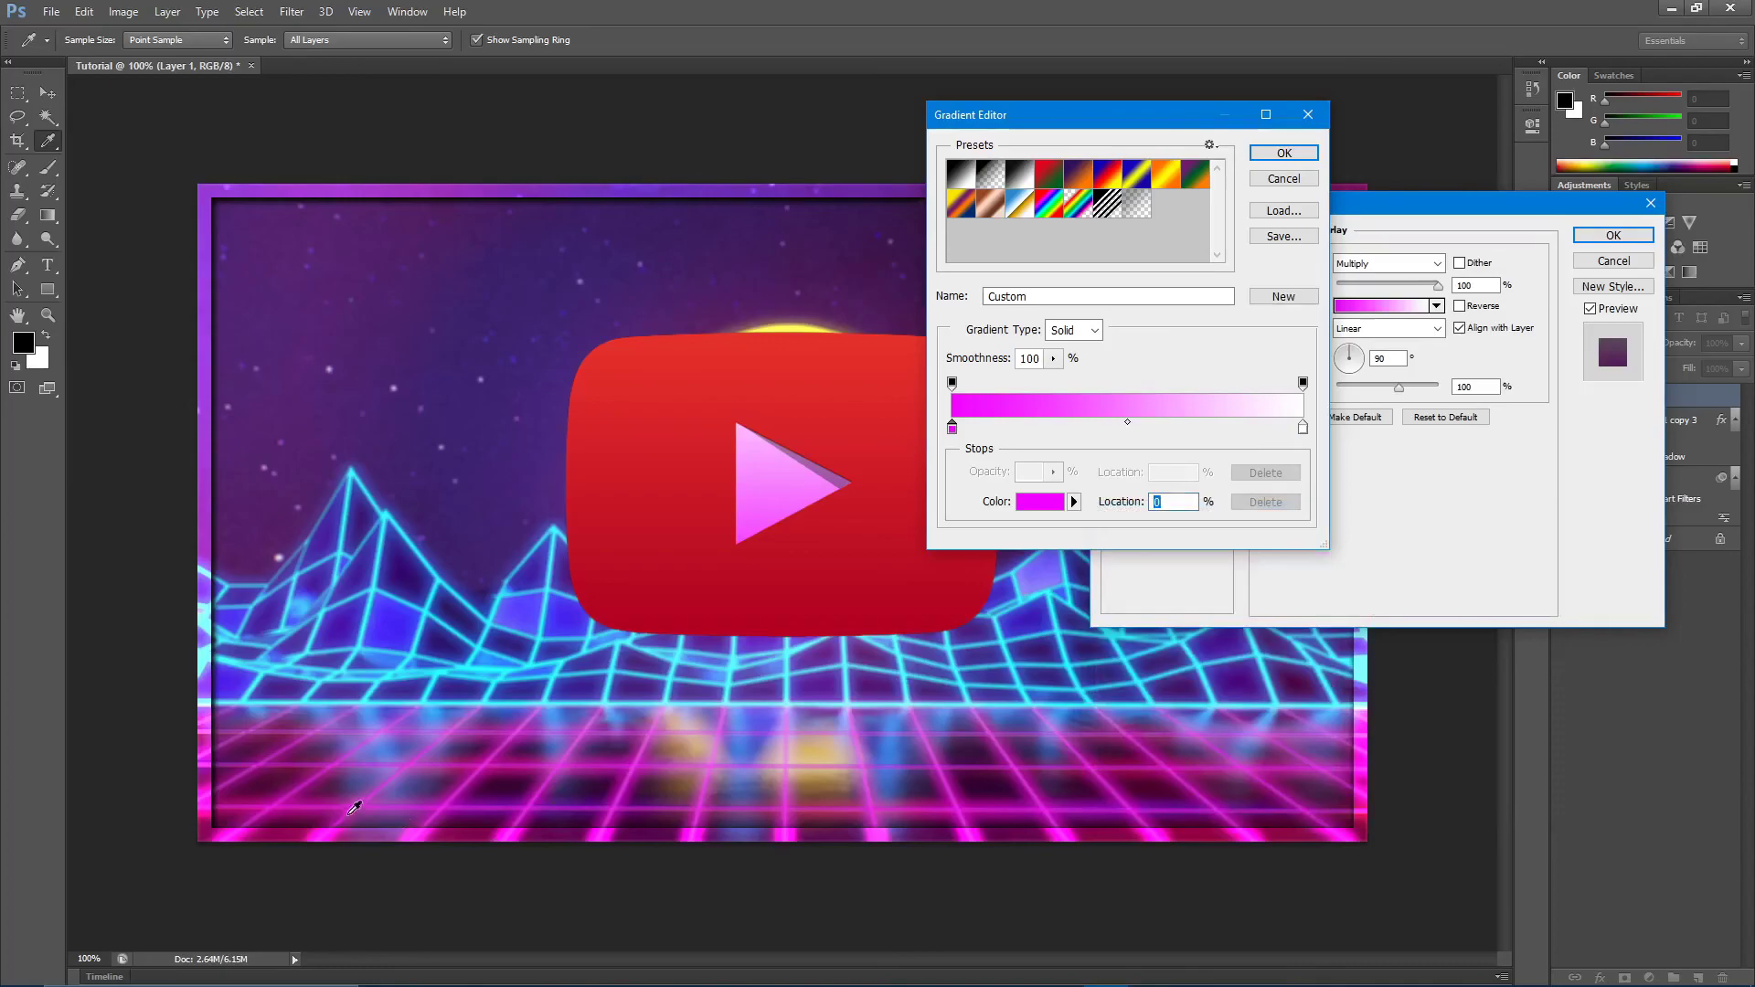
Set the end color stop of the overlay gradient to light blue 00b4ff and accept the gradient
double_click(1302, 430)
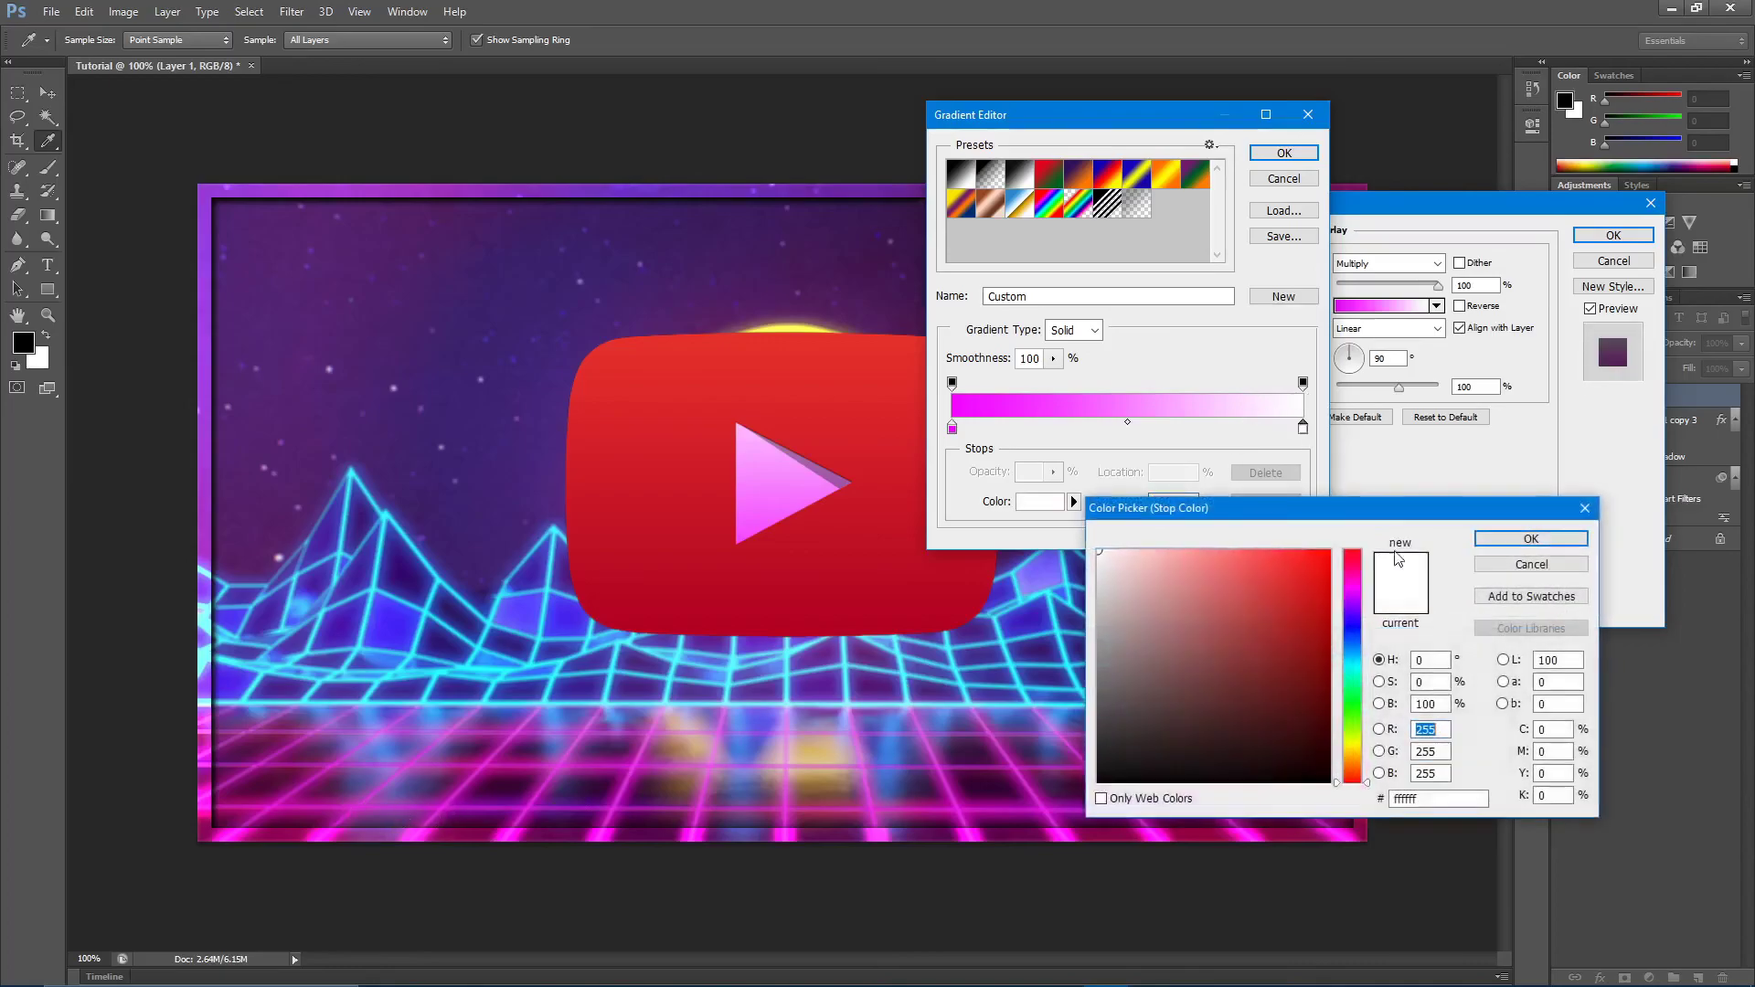
click(1356, 662)
drag(1357, 667, 1356, 670)
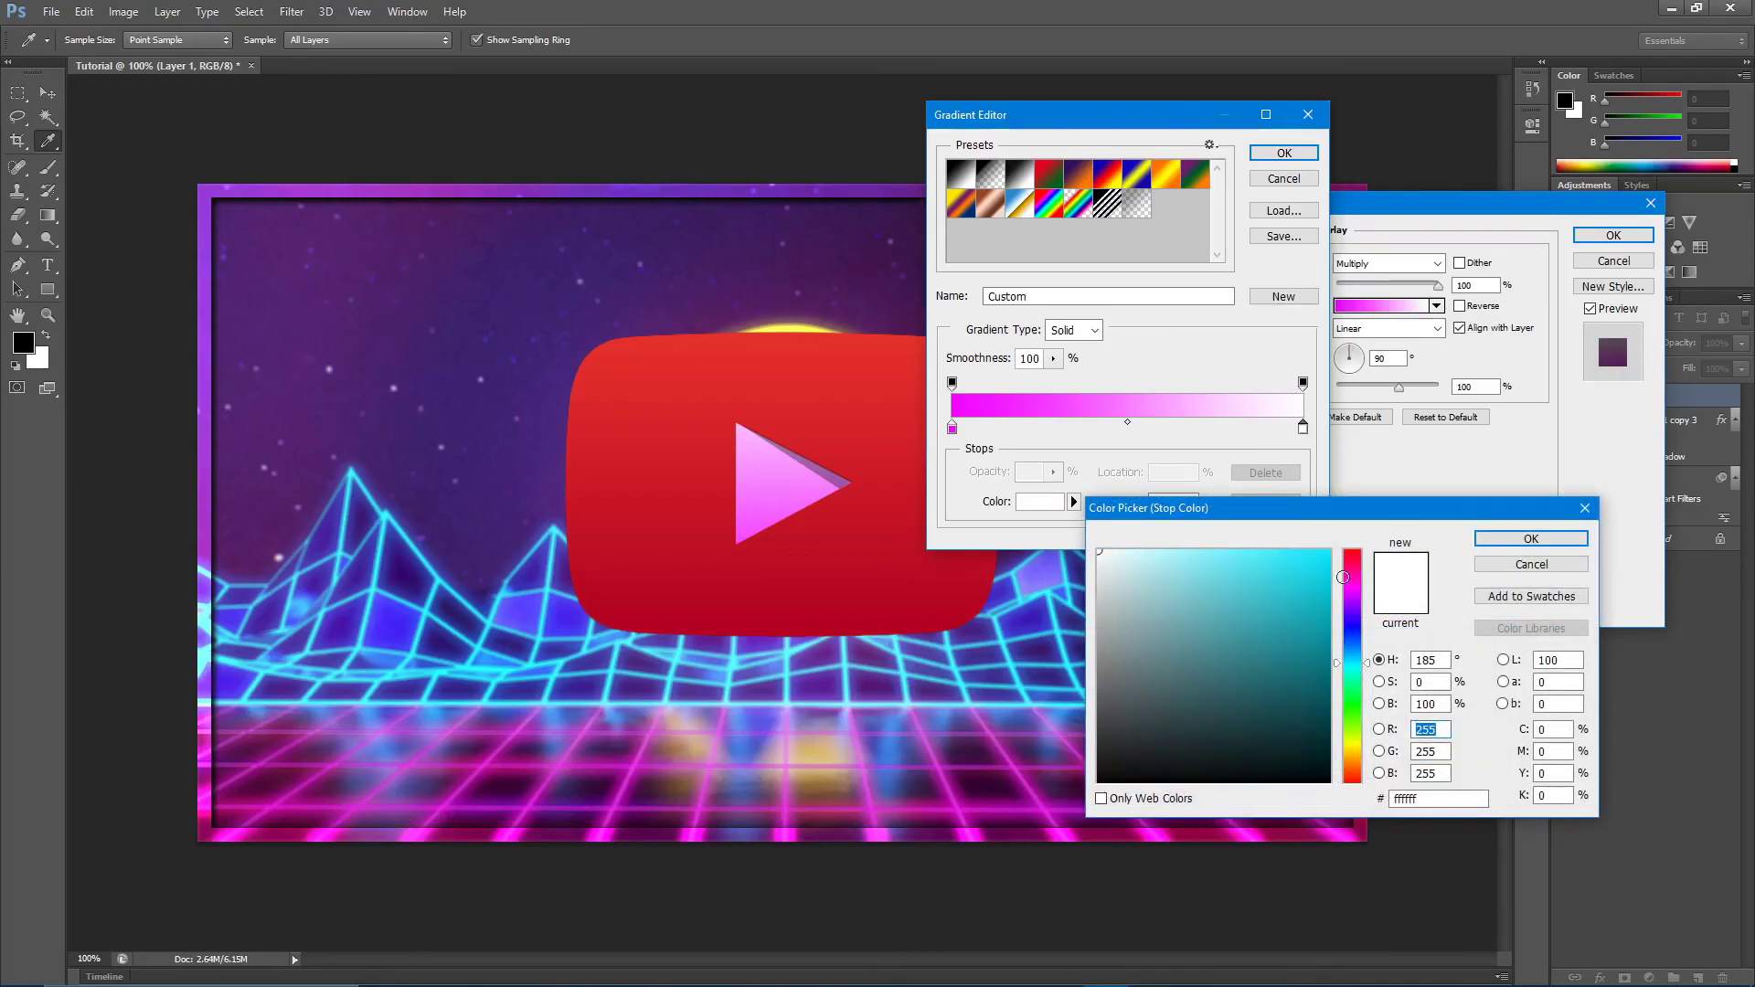
drag(1331, 588, 1332, 549)
click(1356, 658)
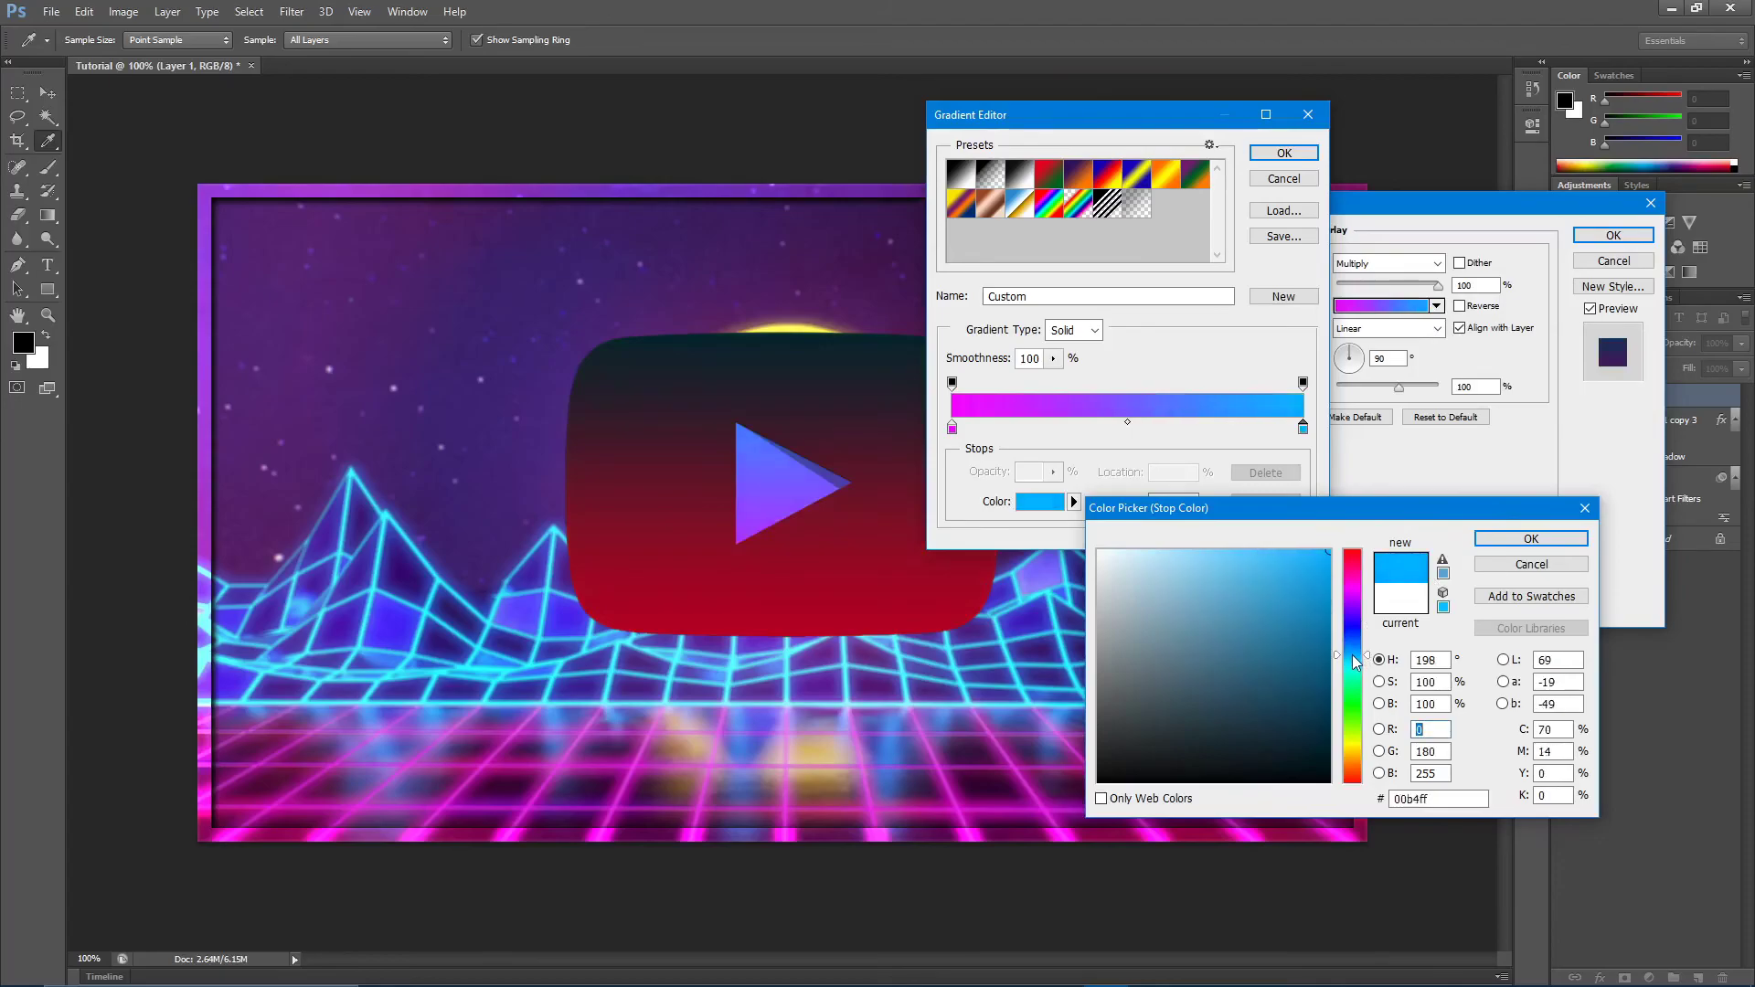
click(1553, 538)
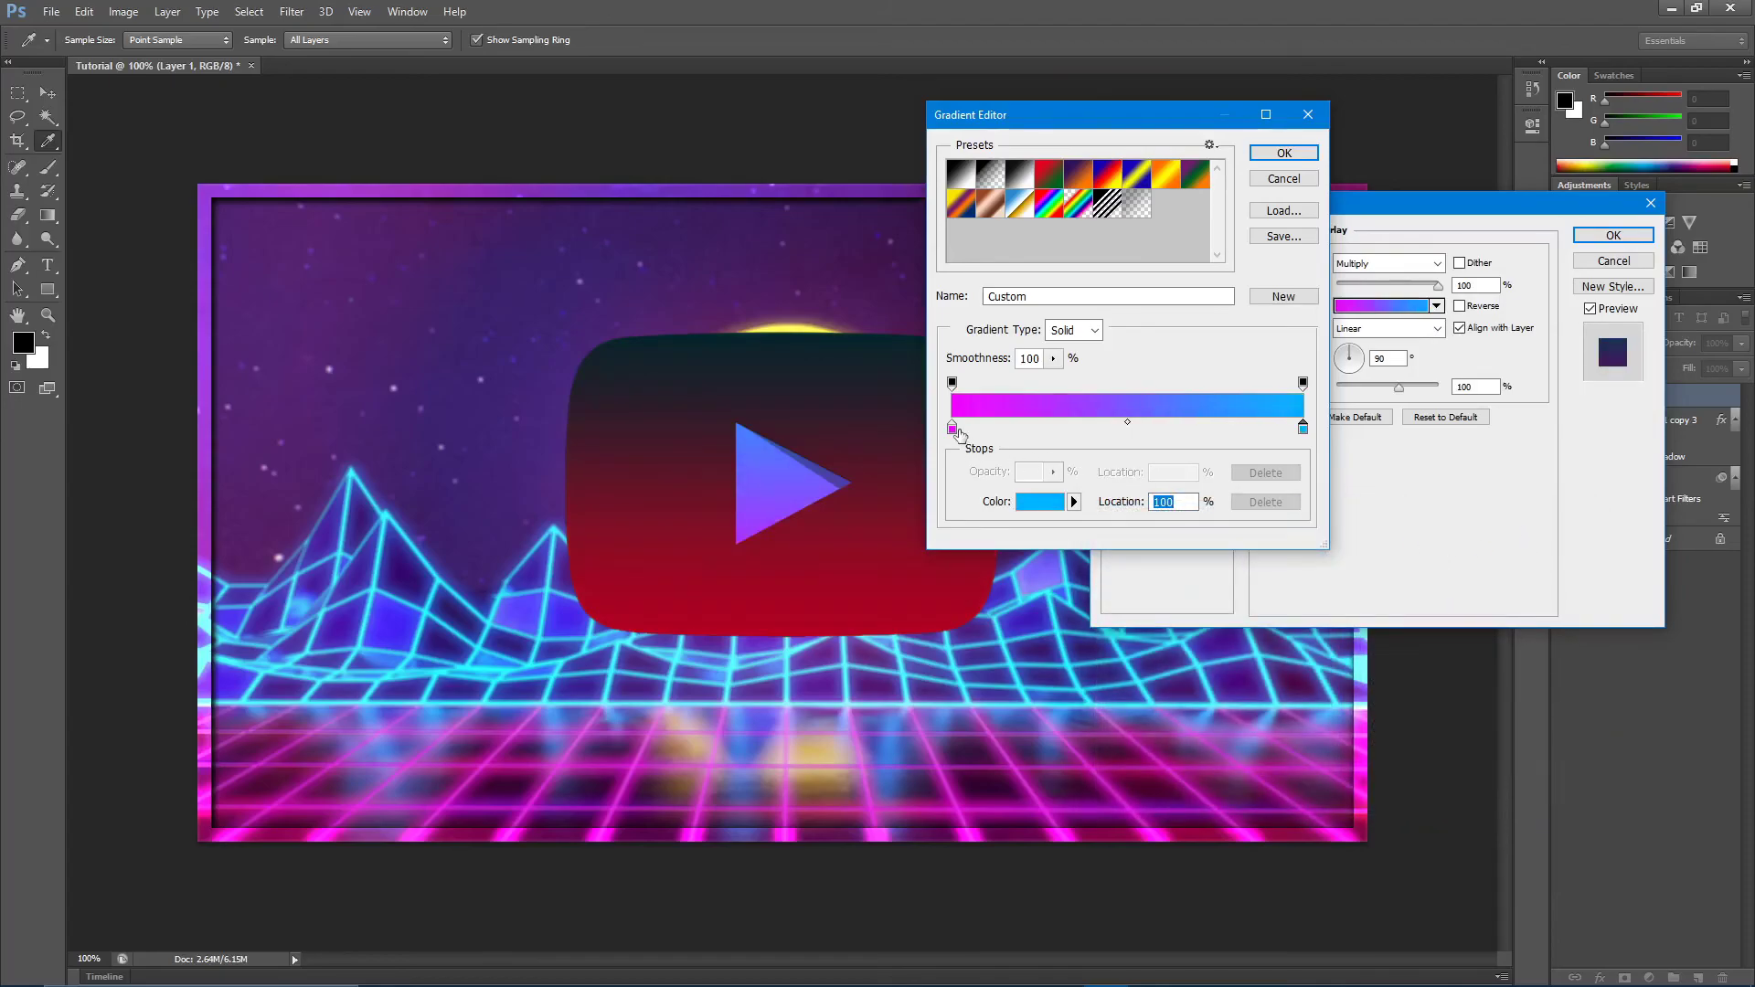
click(1294, 156)
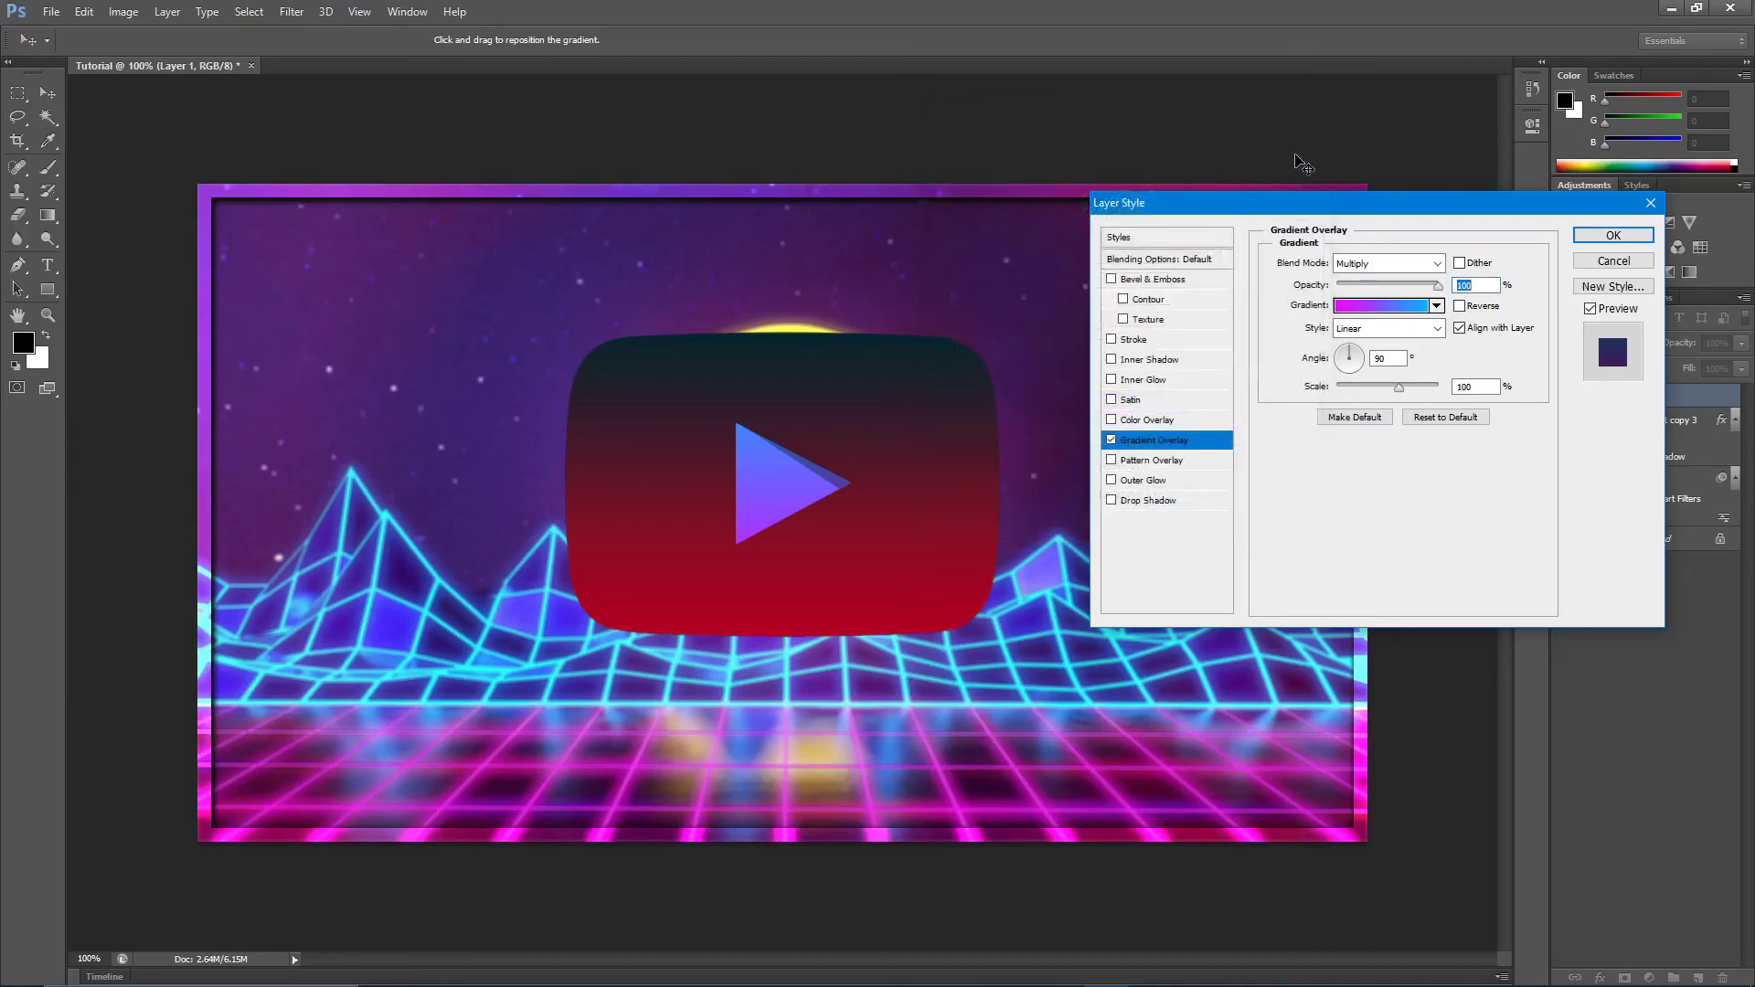
Change the blend mode of the logo's Gradient Overlay to Color Dodge
click(1363, 267)
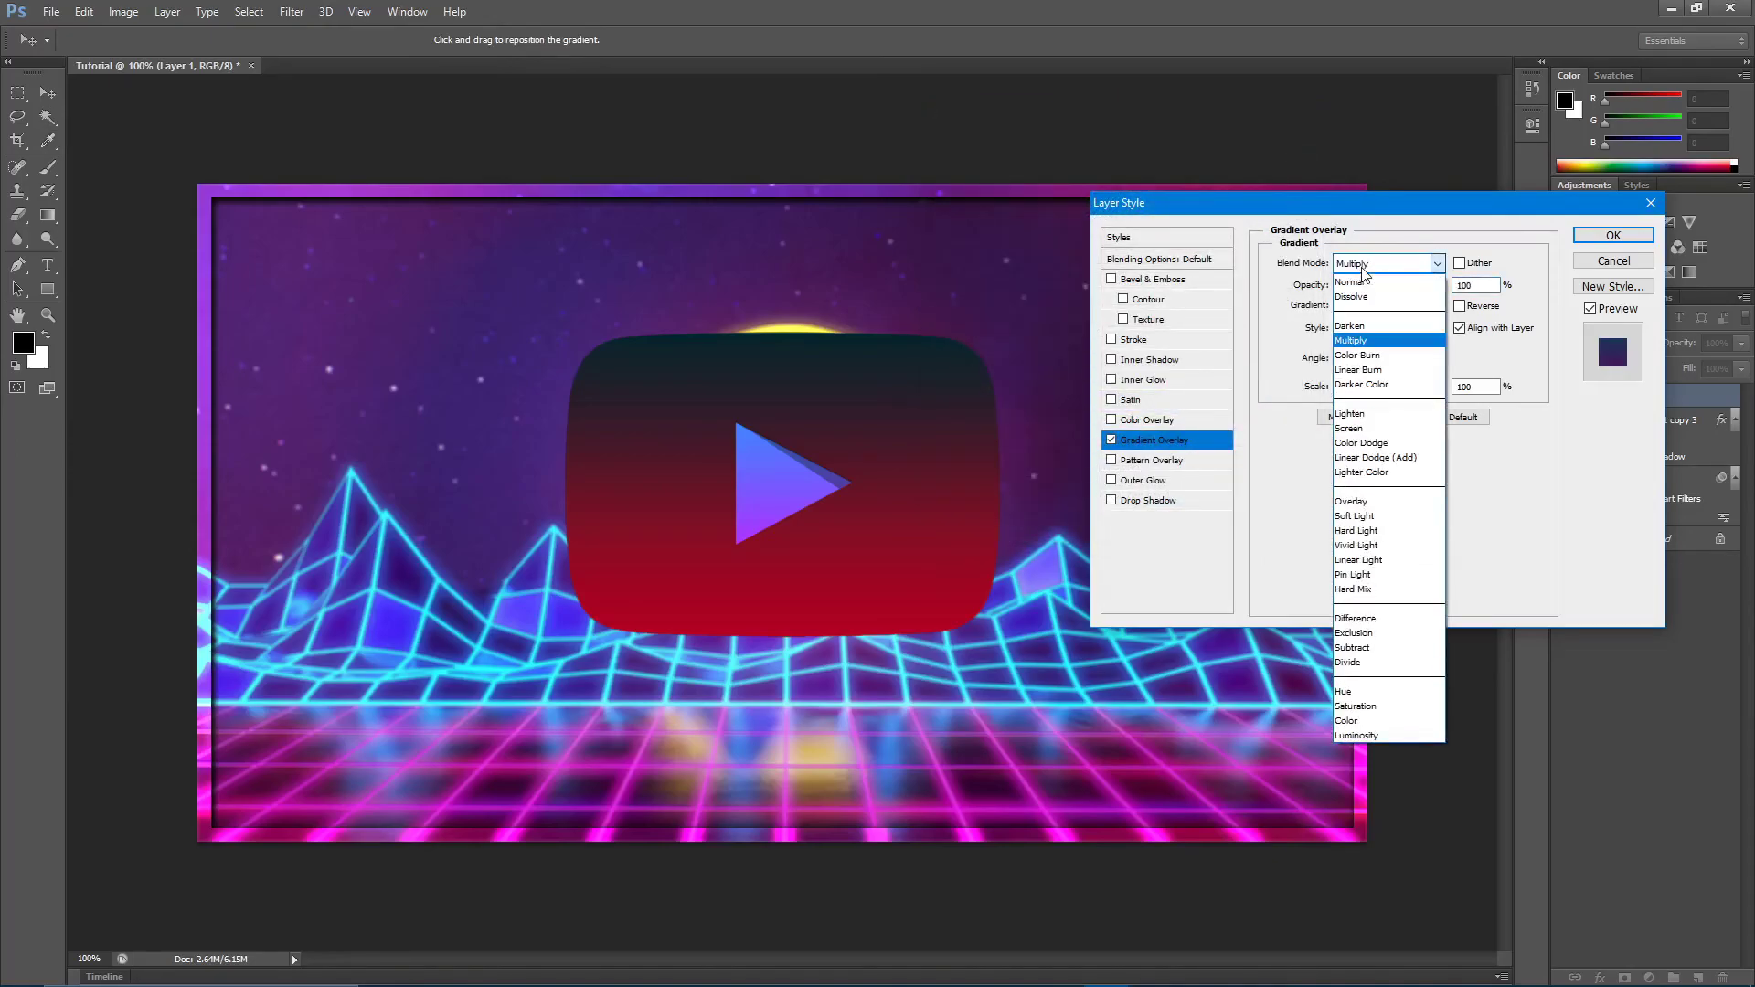
click(1371, 444)
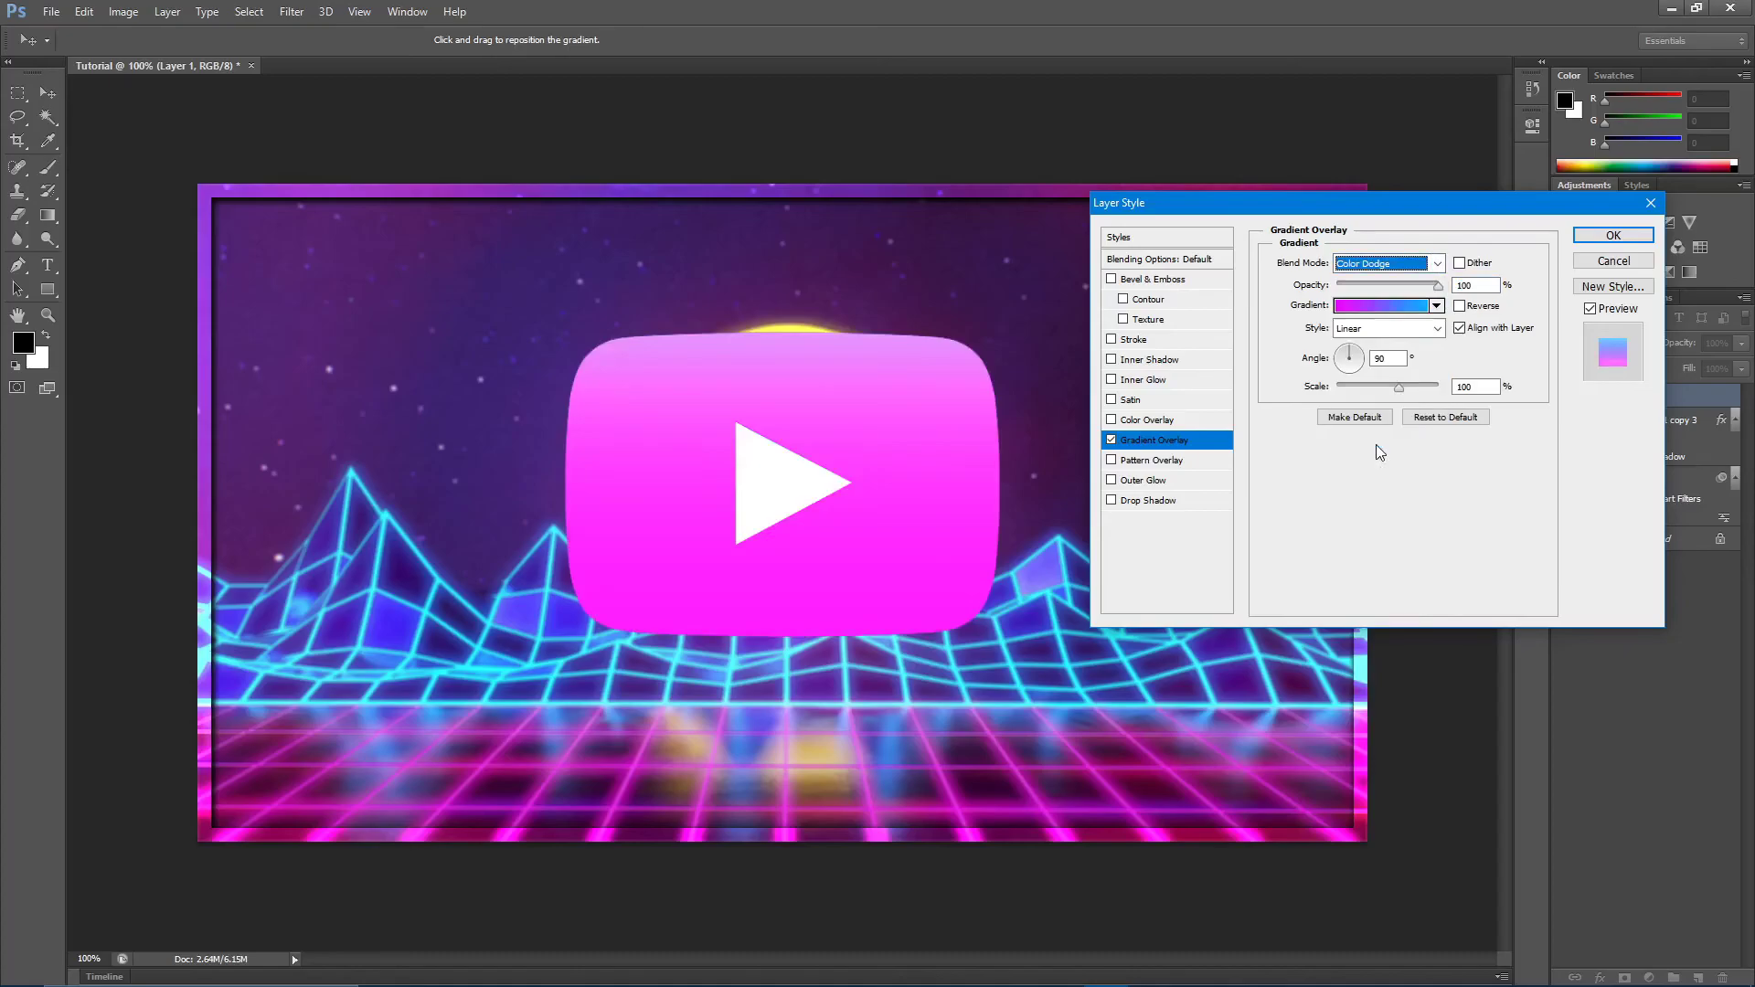
click(1398, 265)
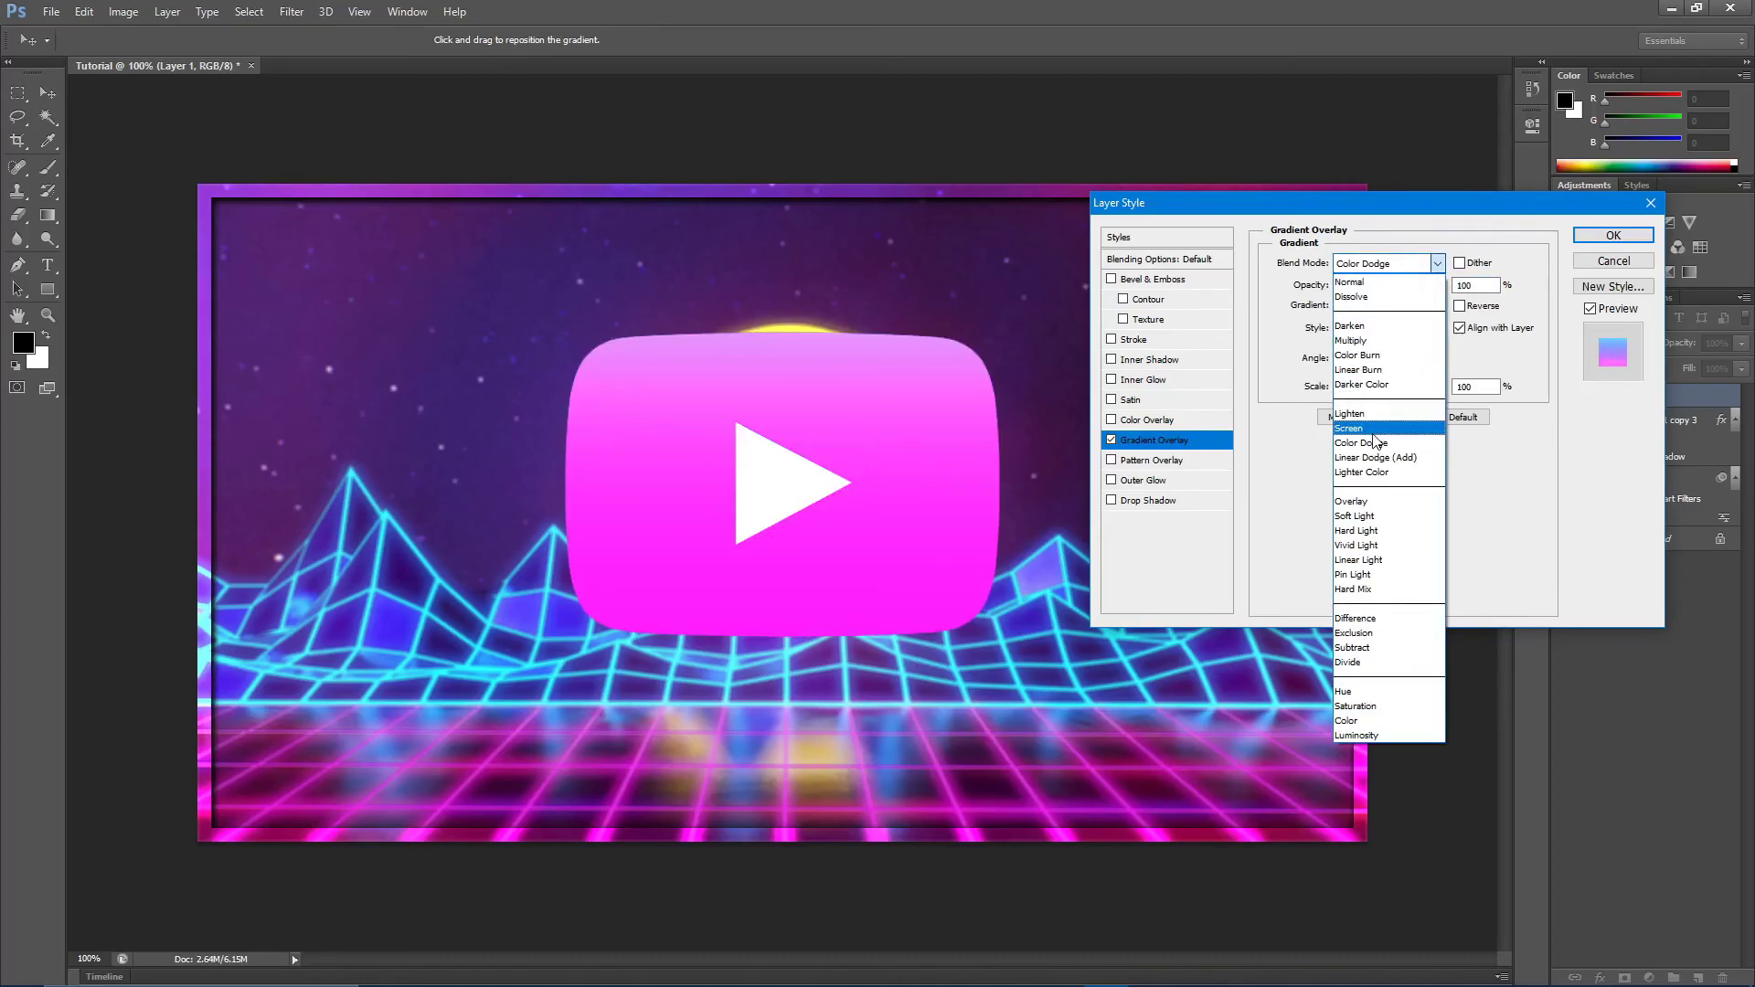
click(1534, 461)
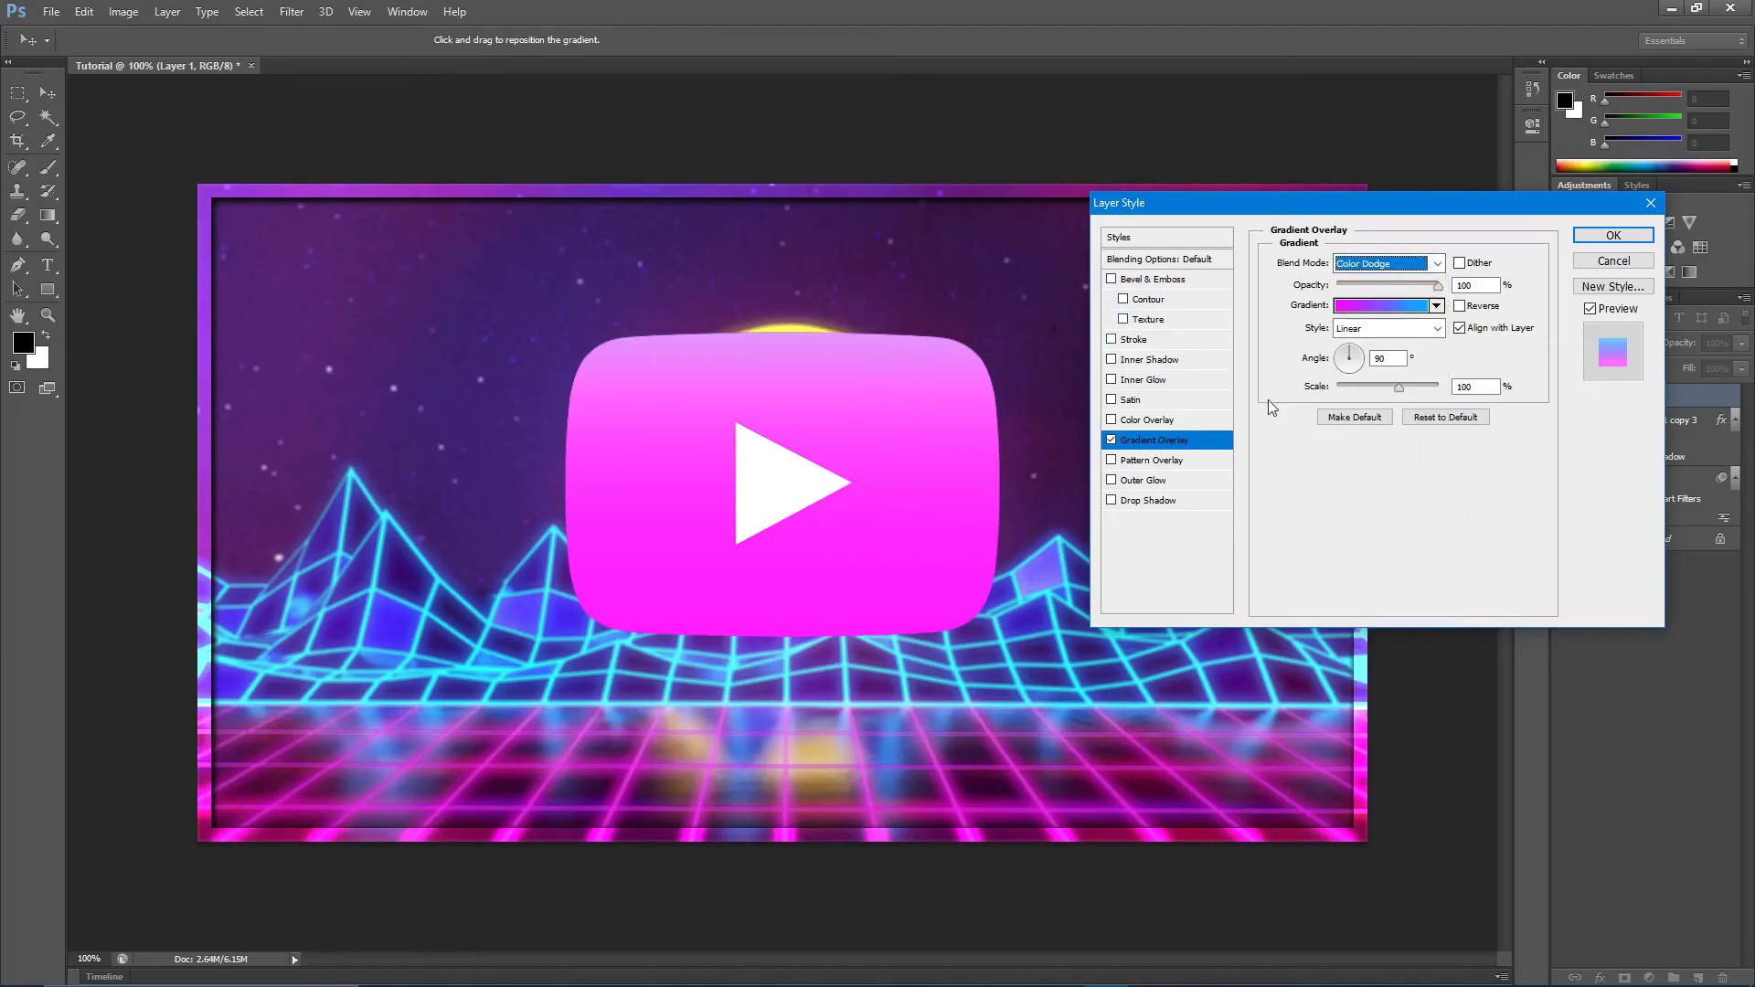
key(Tab)
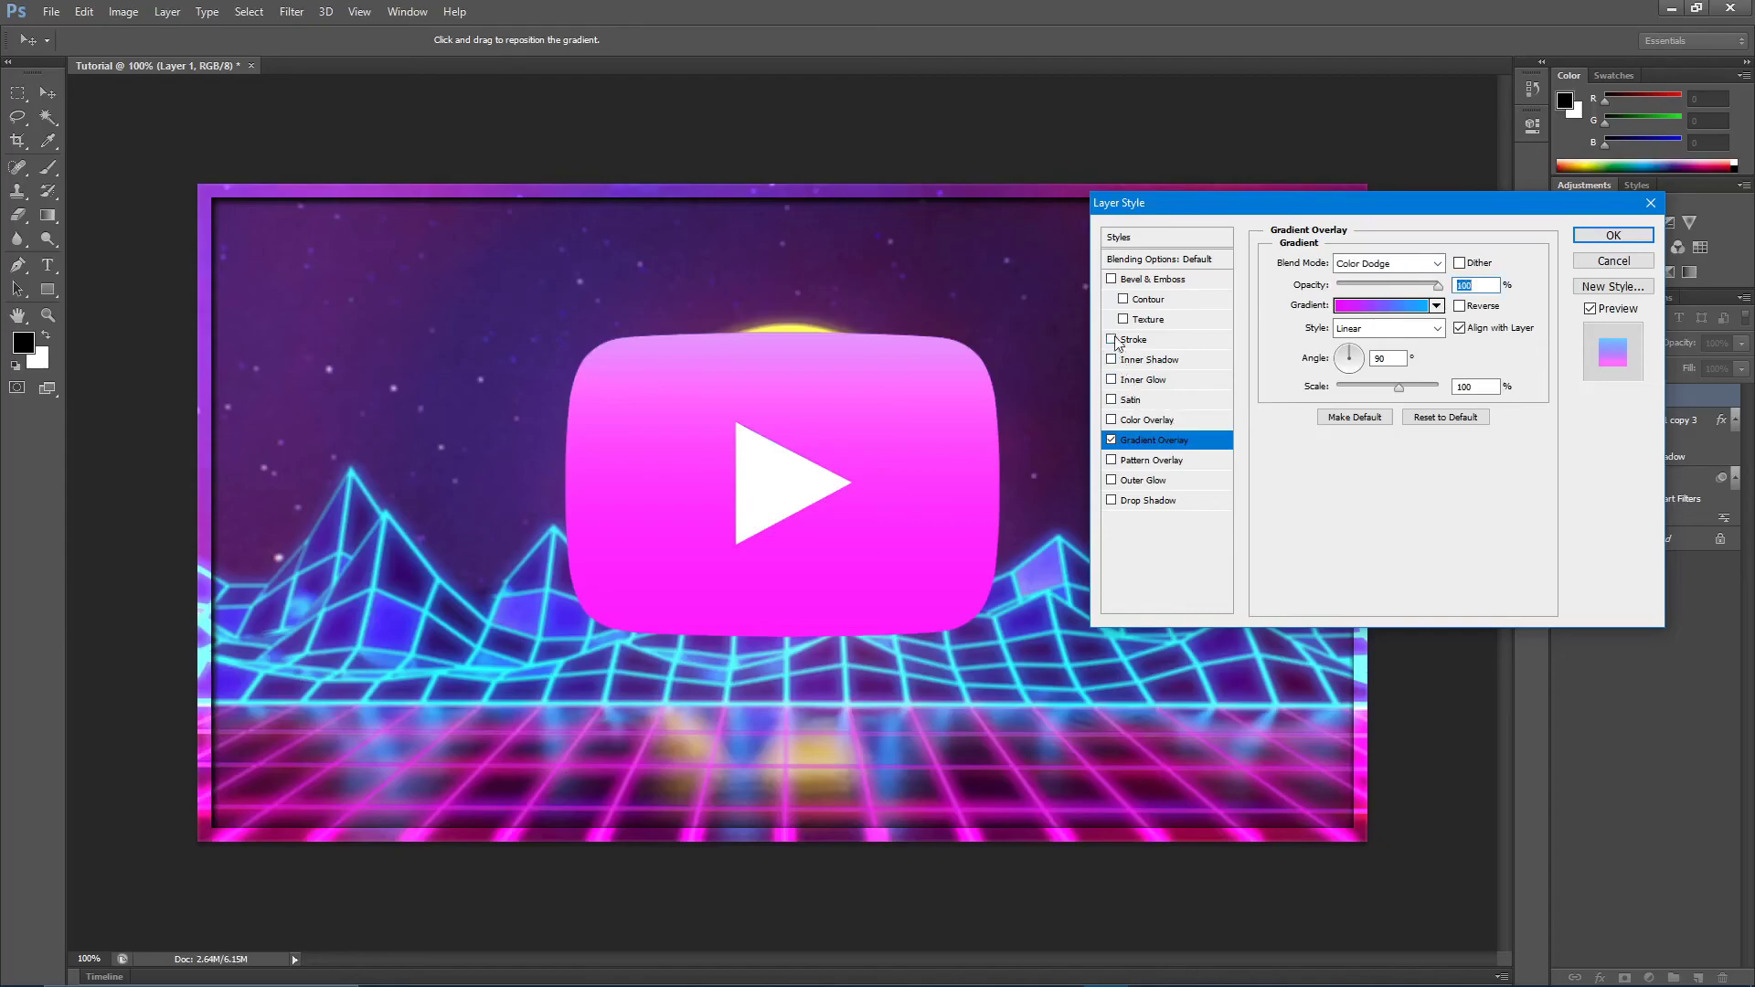
Add a thin black Stroke around the YouTube logo and apply the layer style
click(1112, 339)
click(1187, 338)
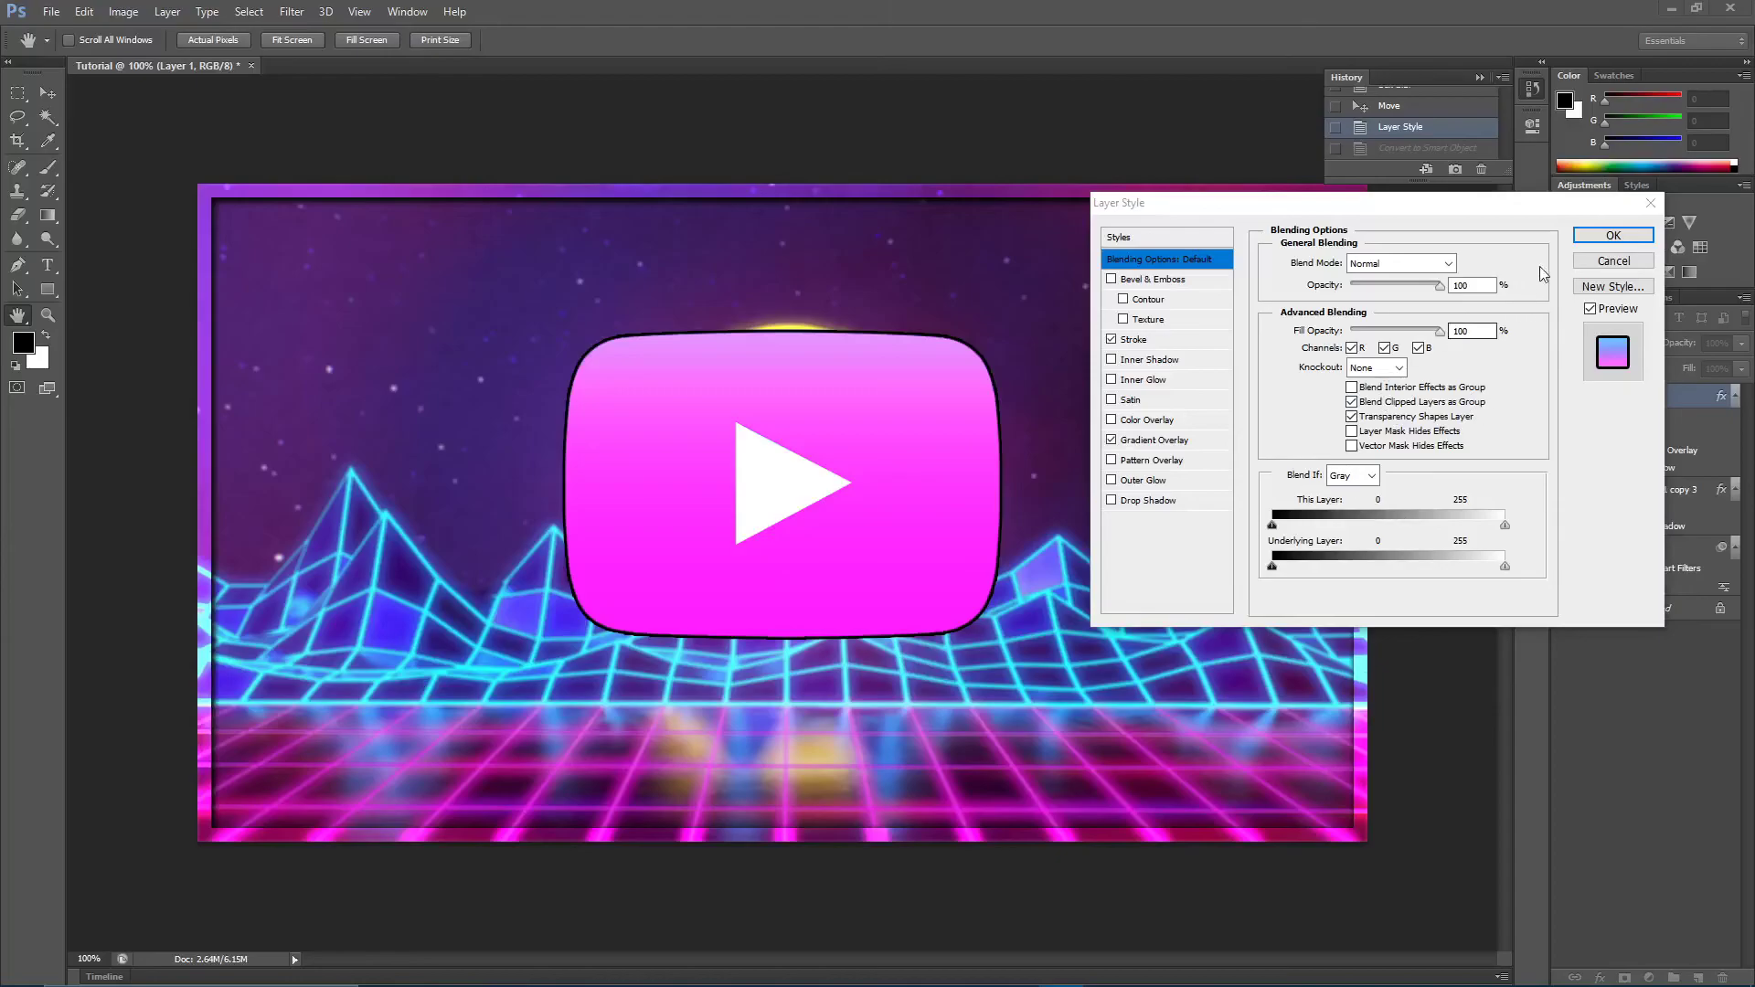
click(1614, 238)
click(1613, 236)
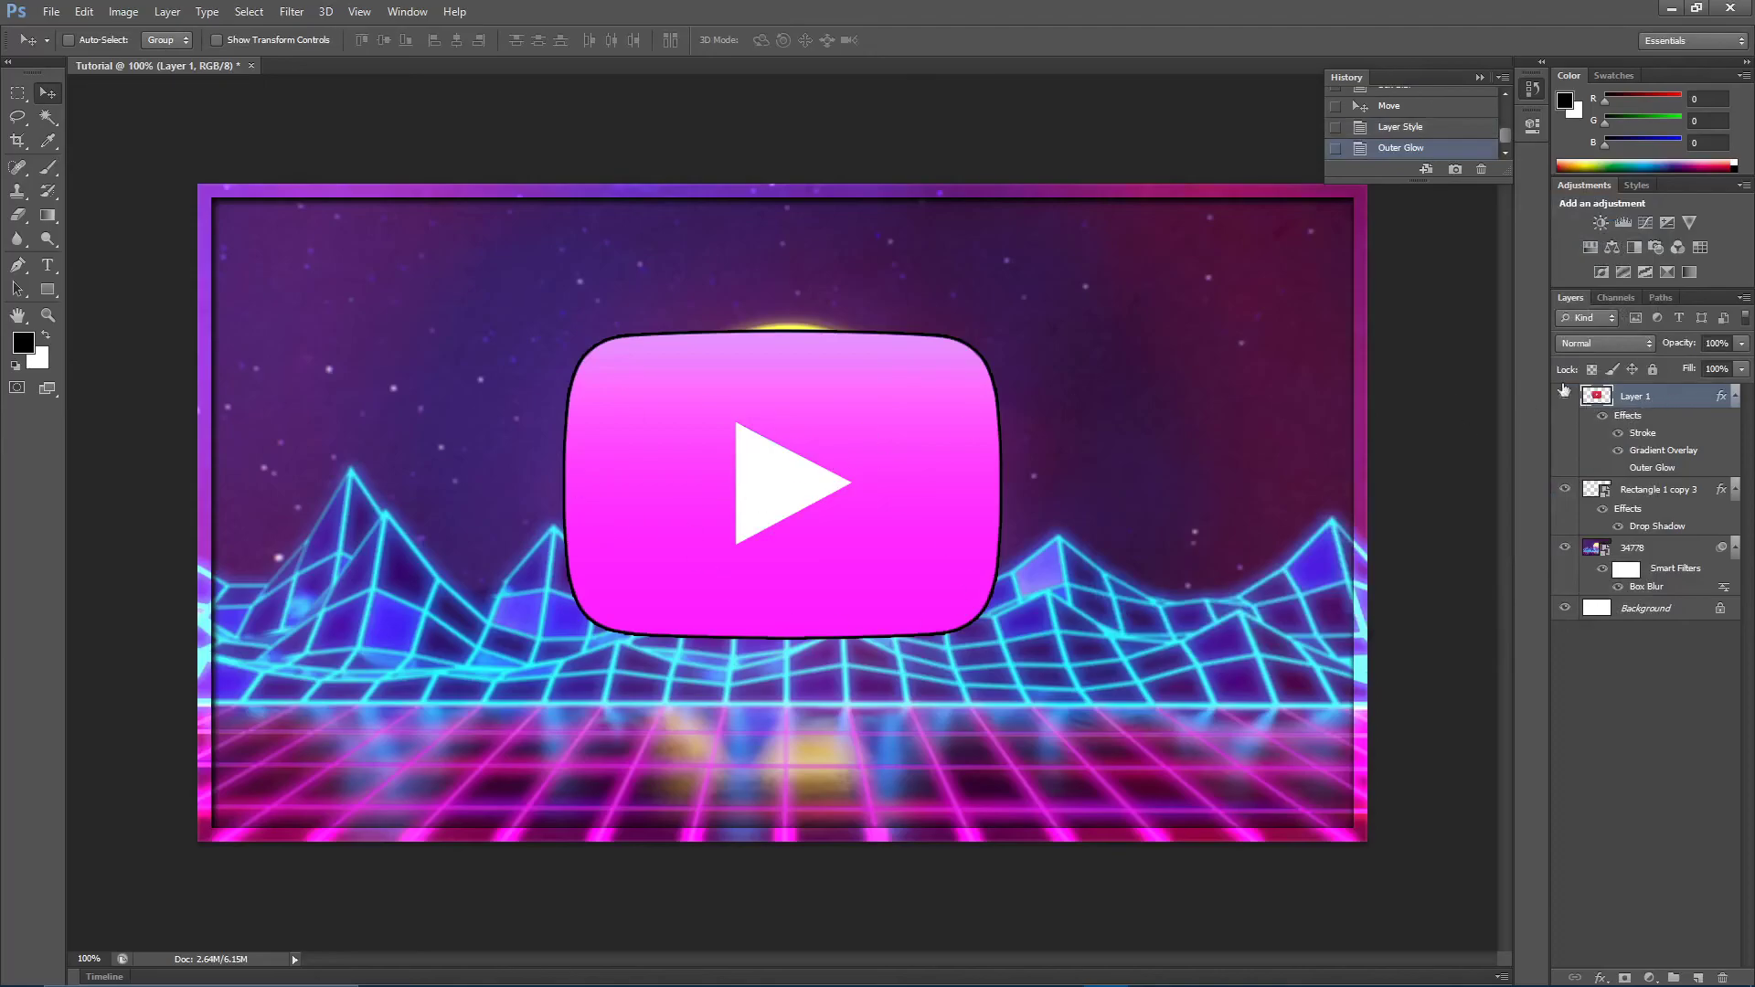
Convert the YouTube logo layer, Layer 1, to a smart object
right_click(1654, 397)
click(1632, 402)
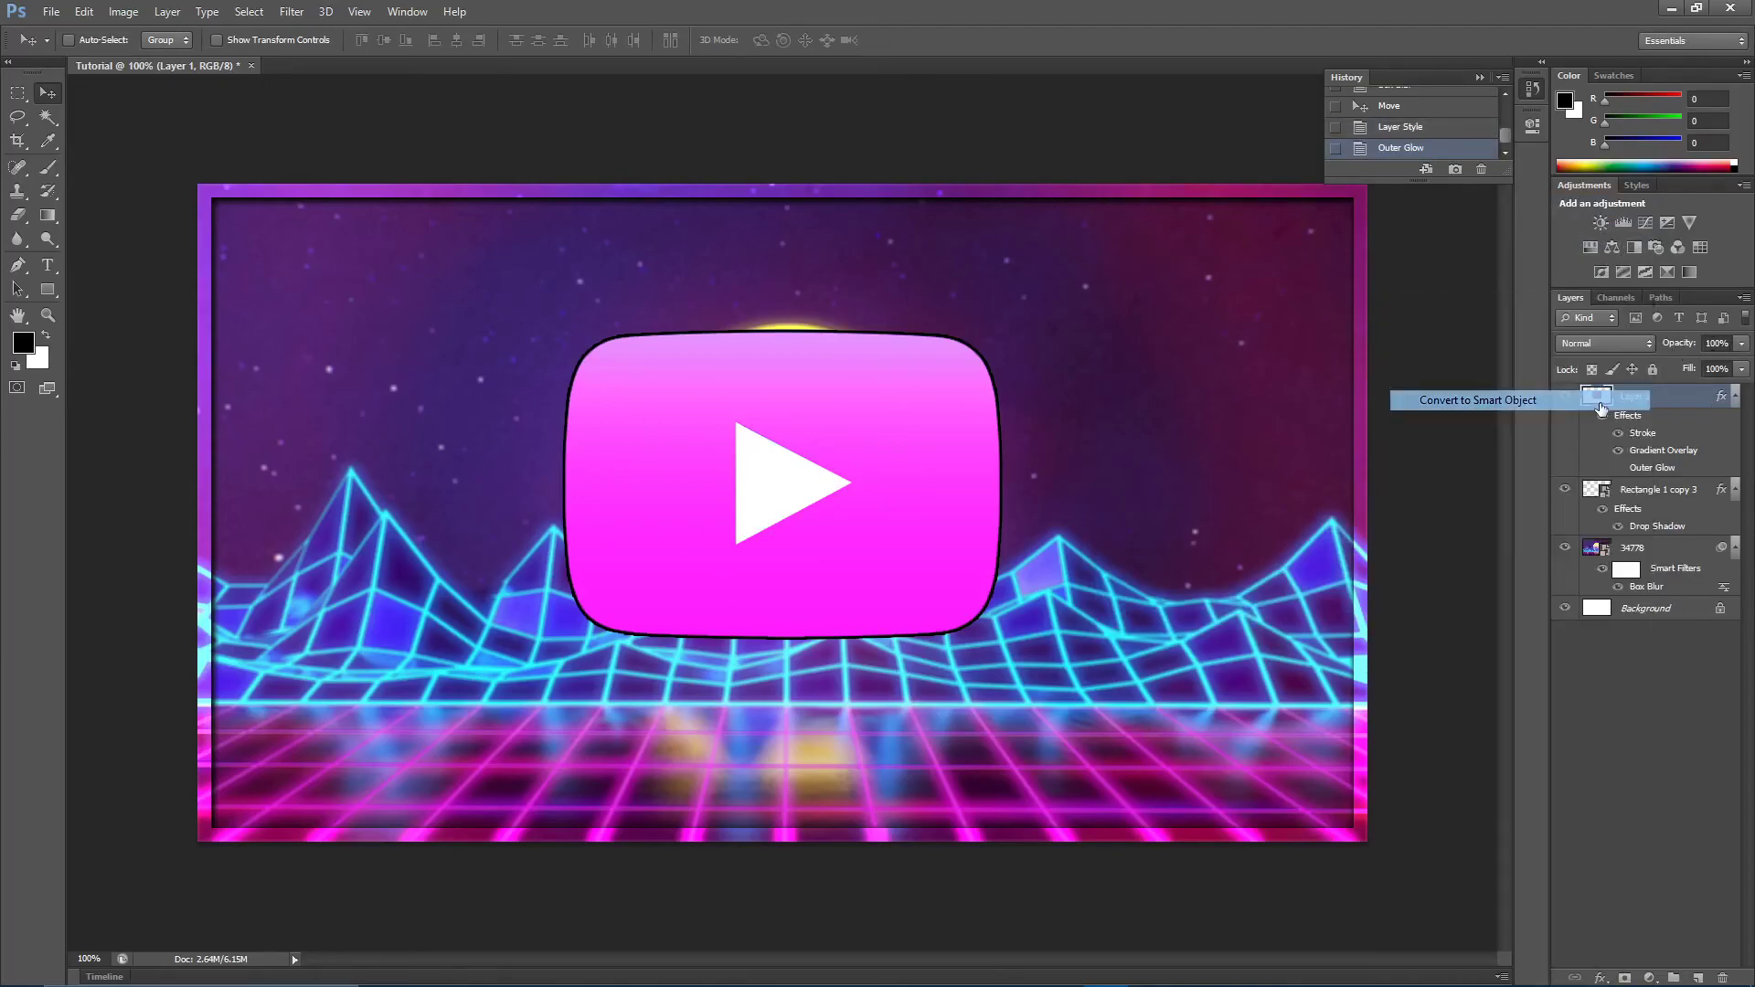